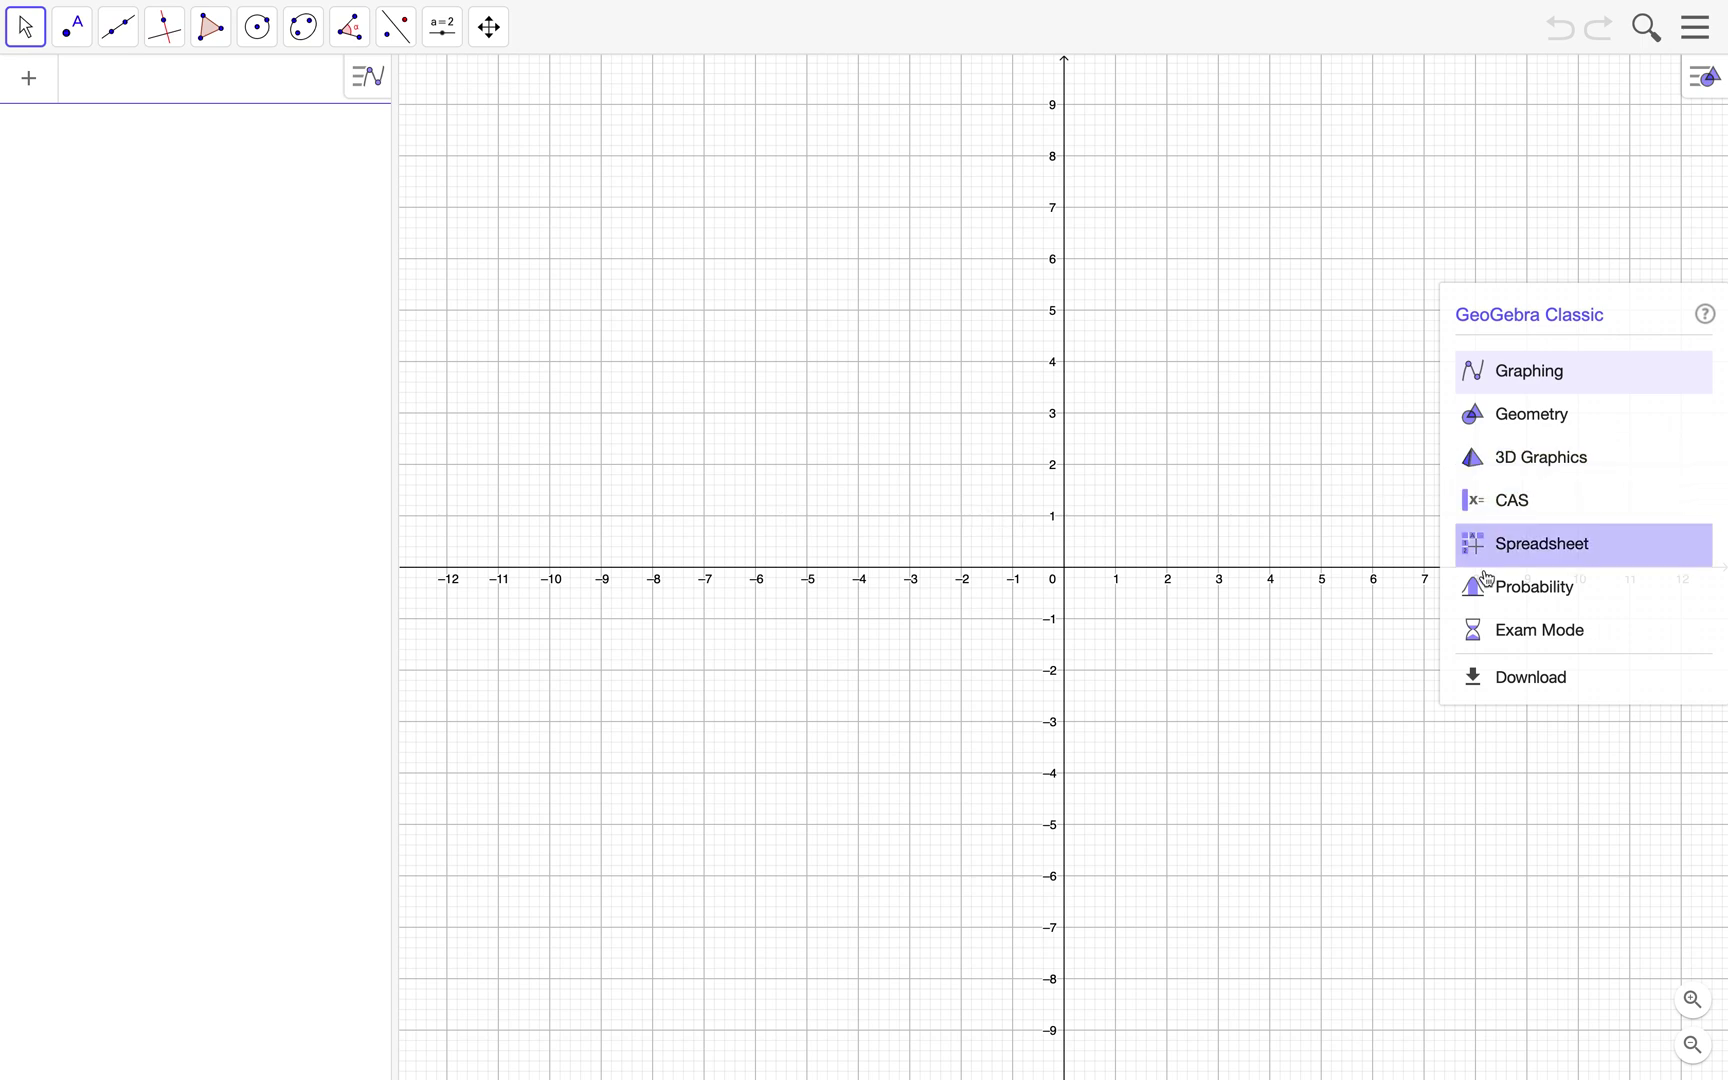
Switch GeoGebra to the Geometry app for a blank canvas without grid or axes.
click(1615, 421)
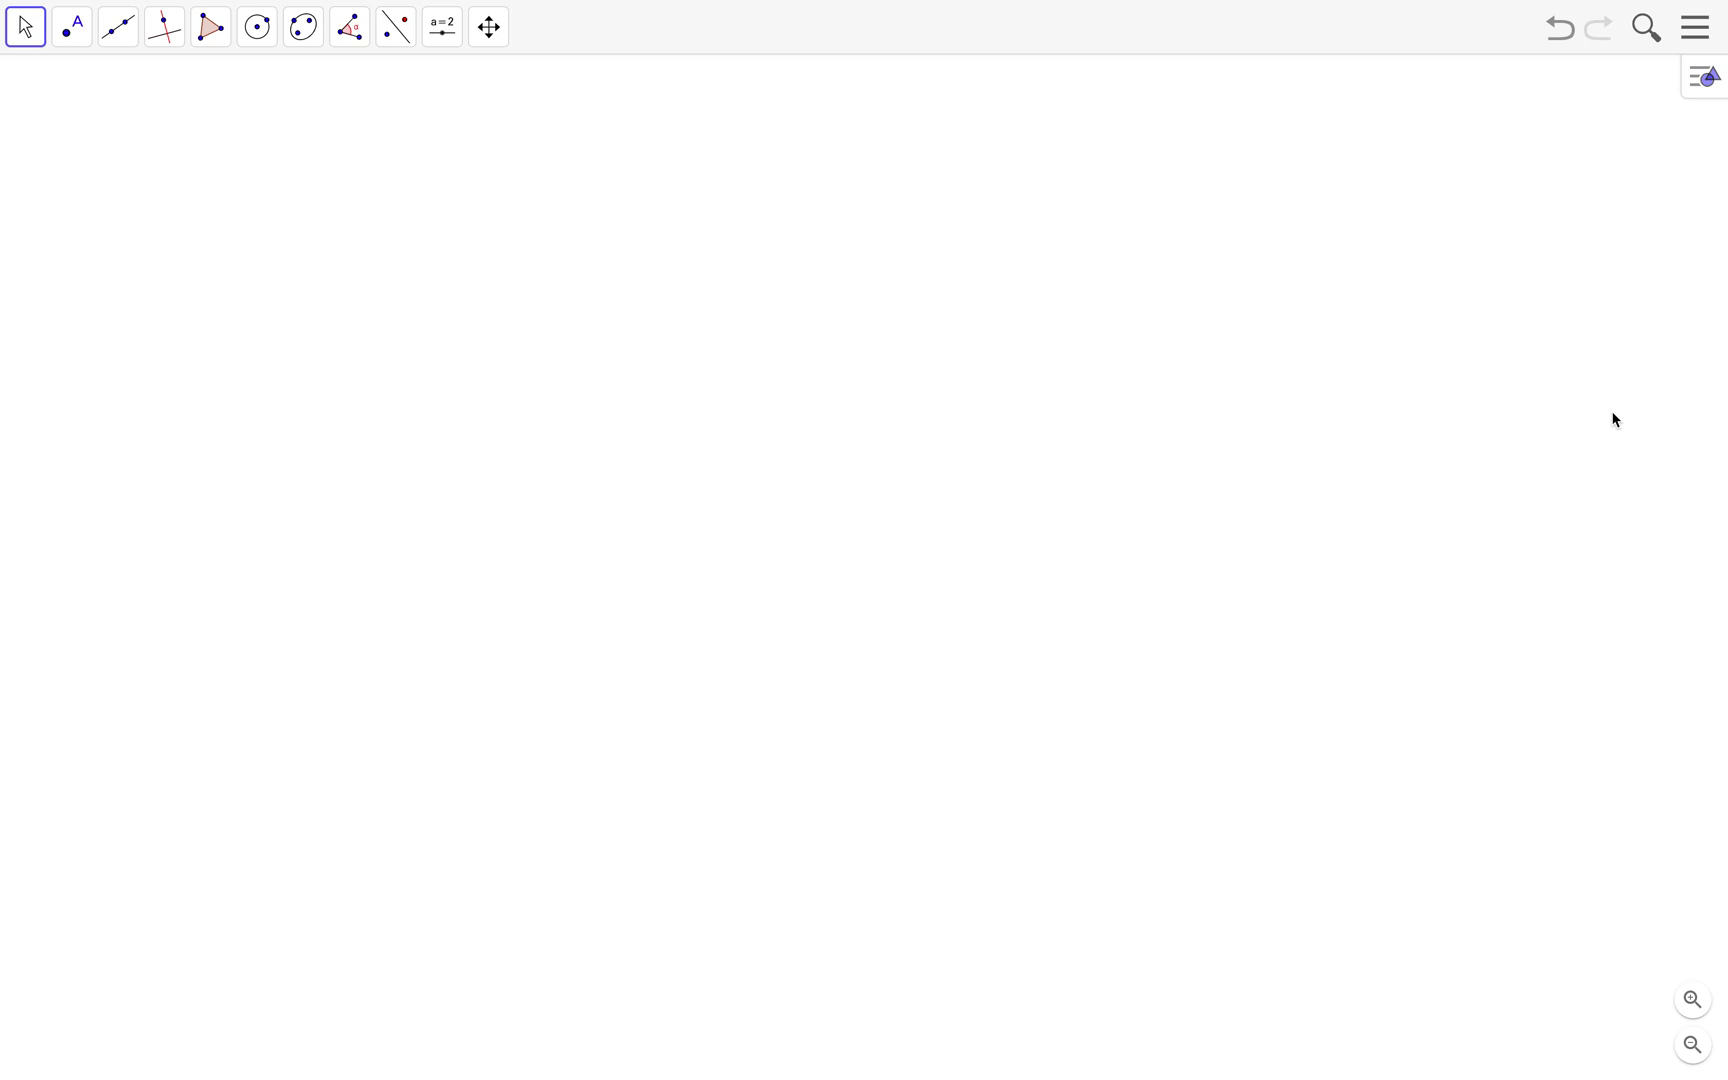
click(211, 46)
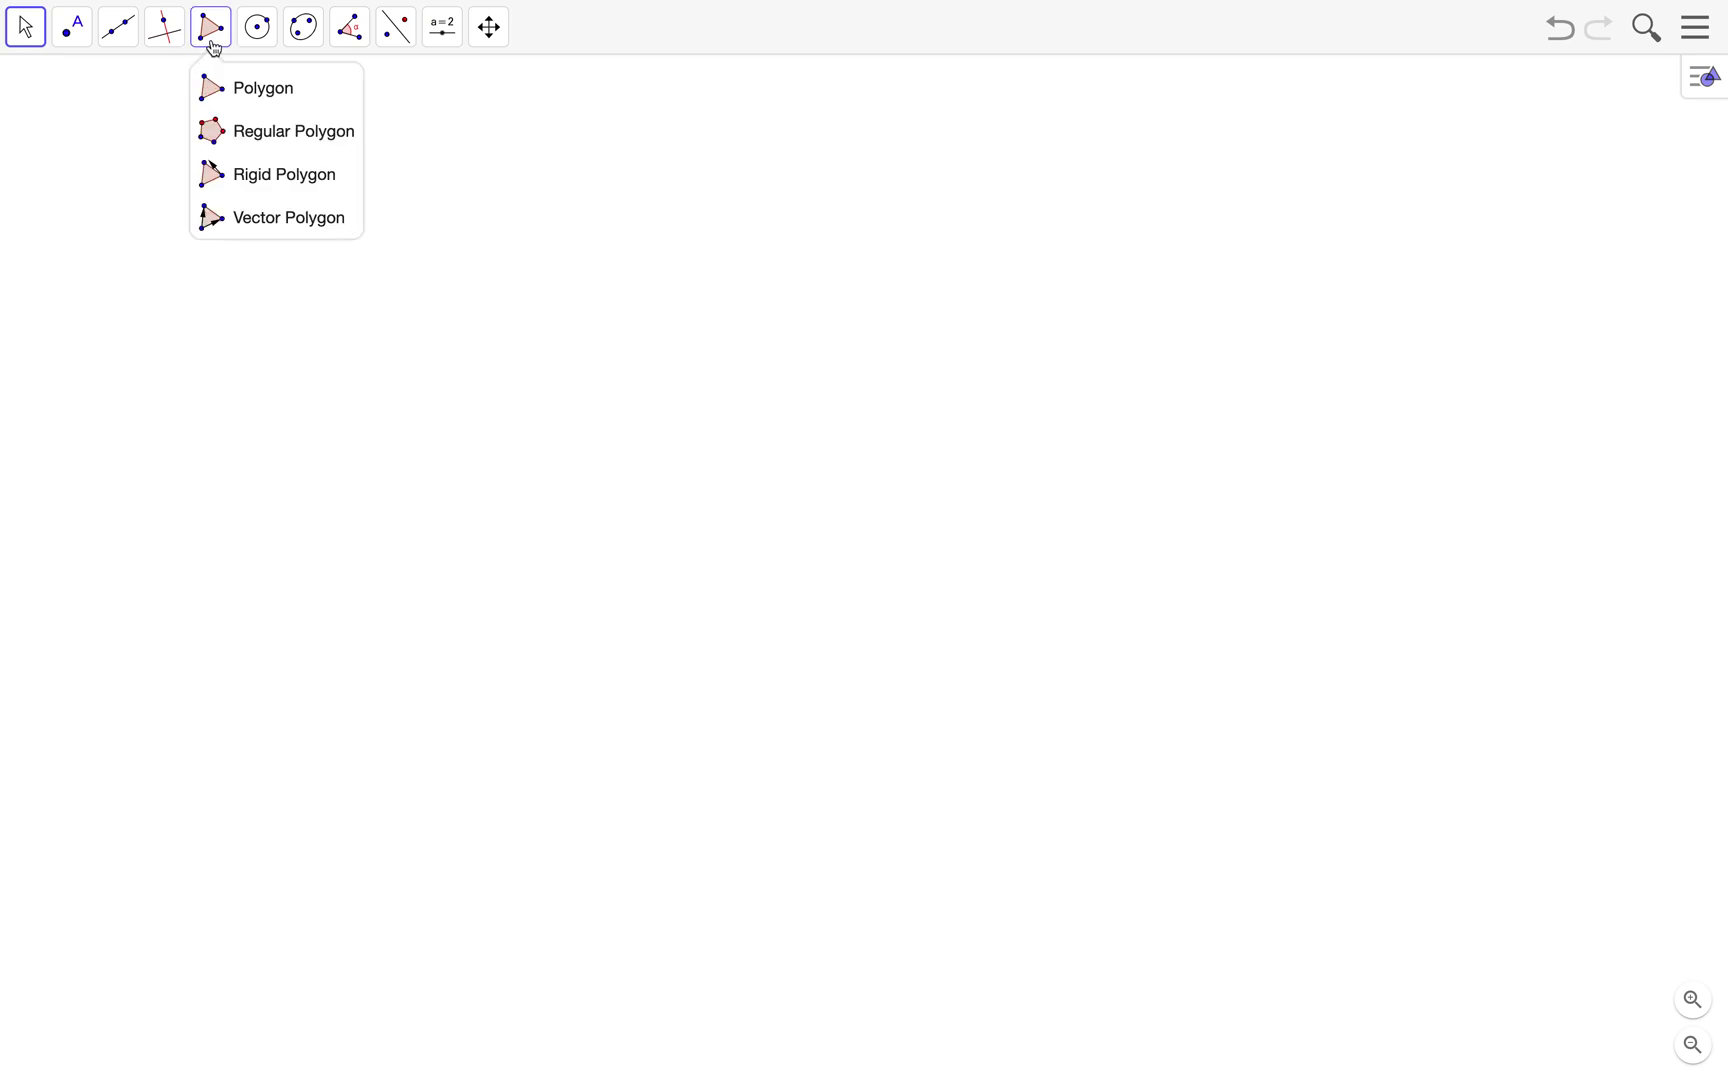
Draw a regular four-sided polygon ABCD, then drag B to check it stays square.
click(282, 140)
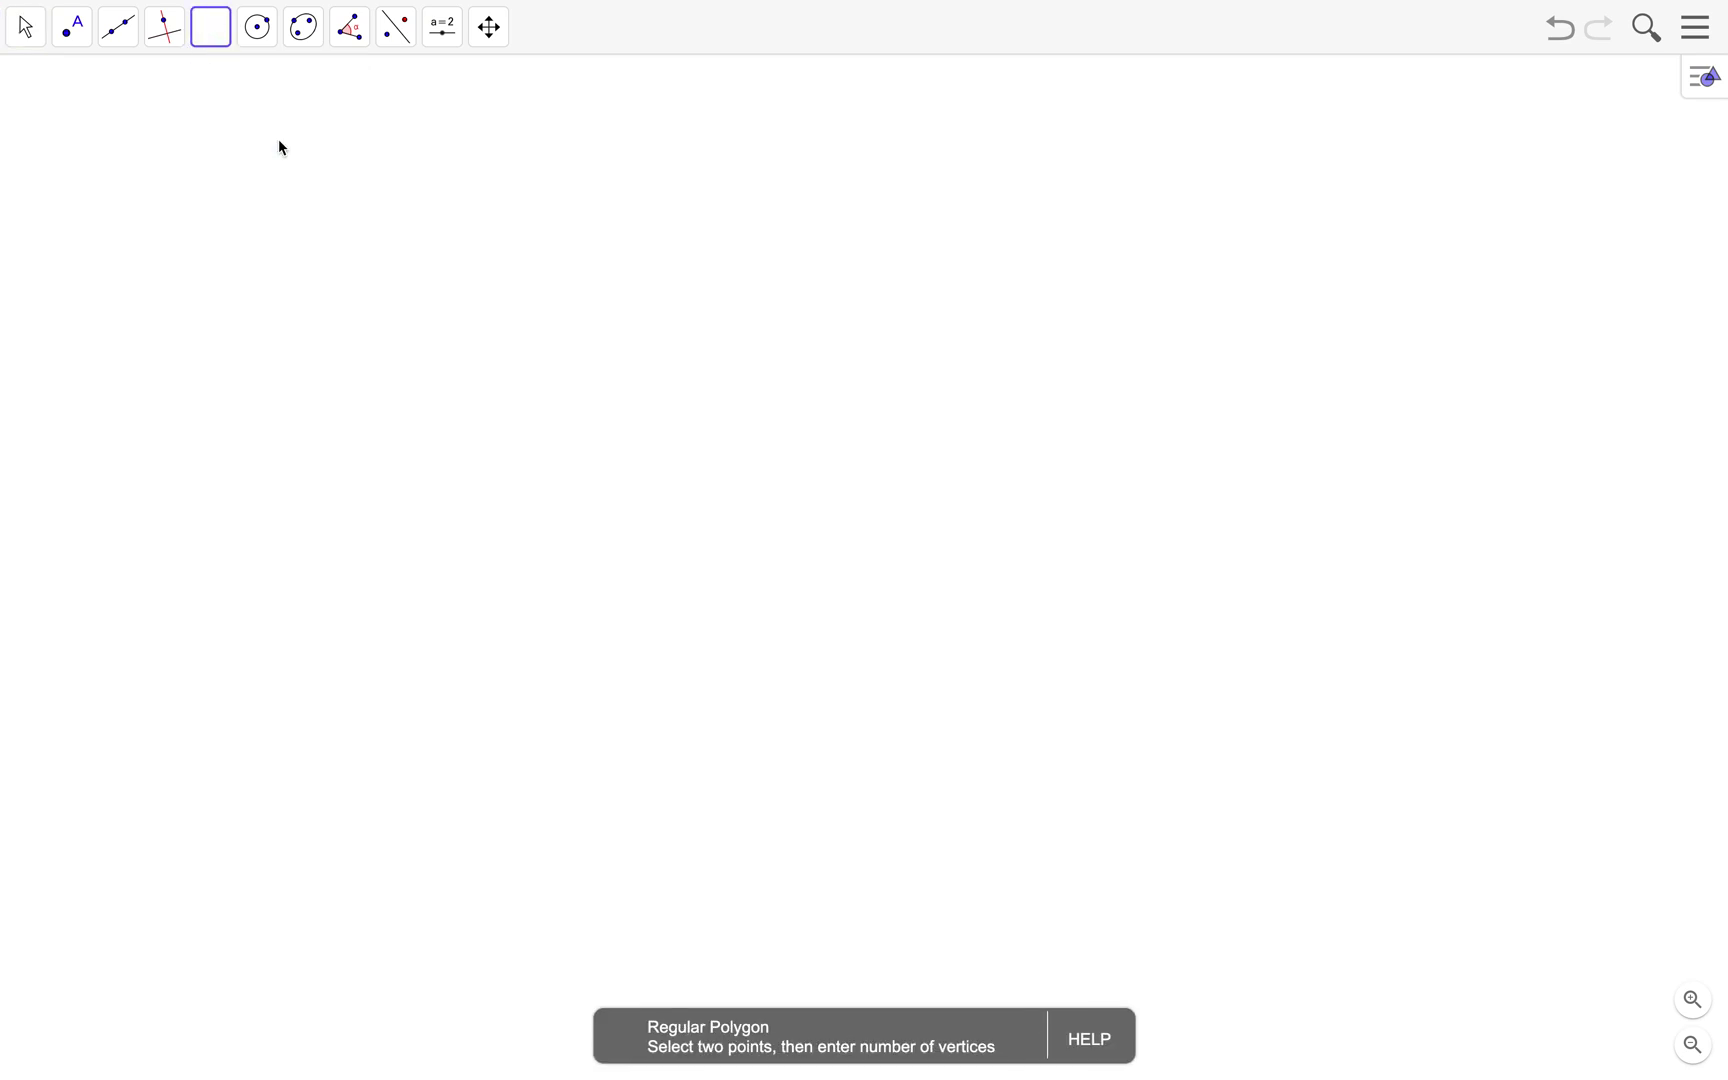
click(757, 549)
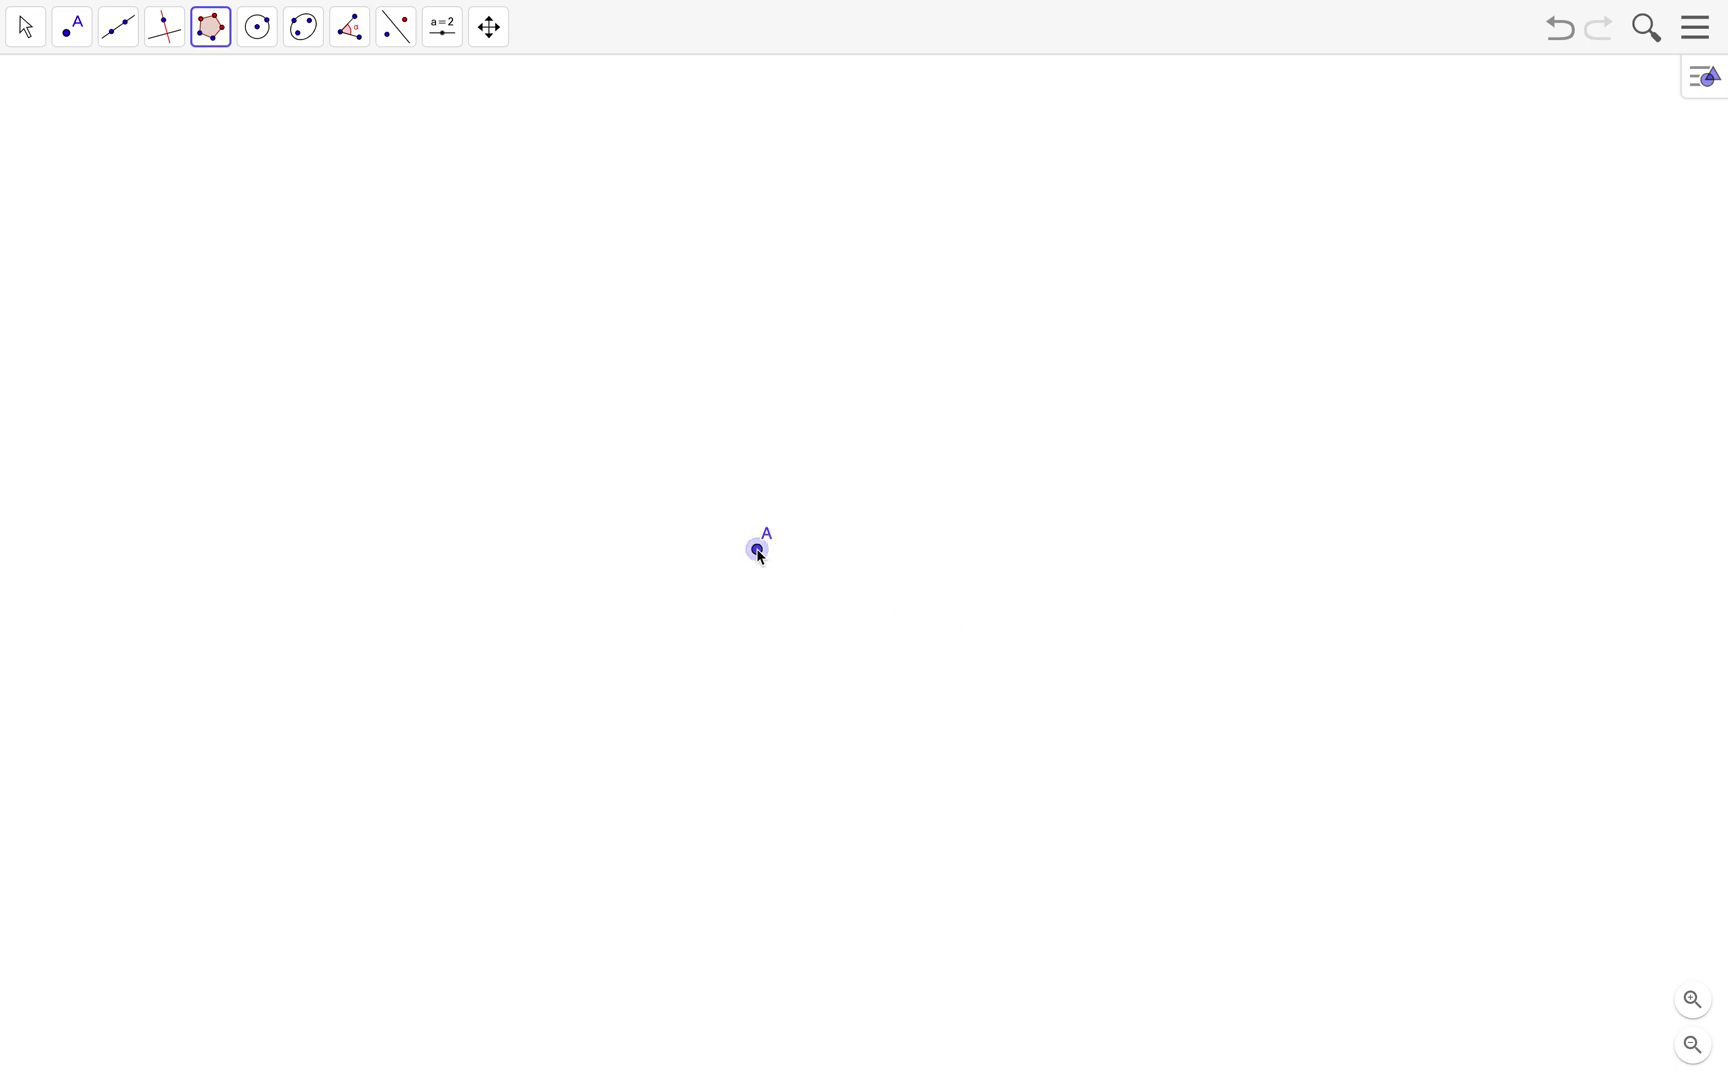
click(975, 560)
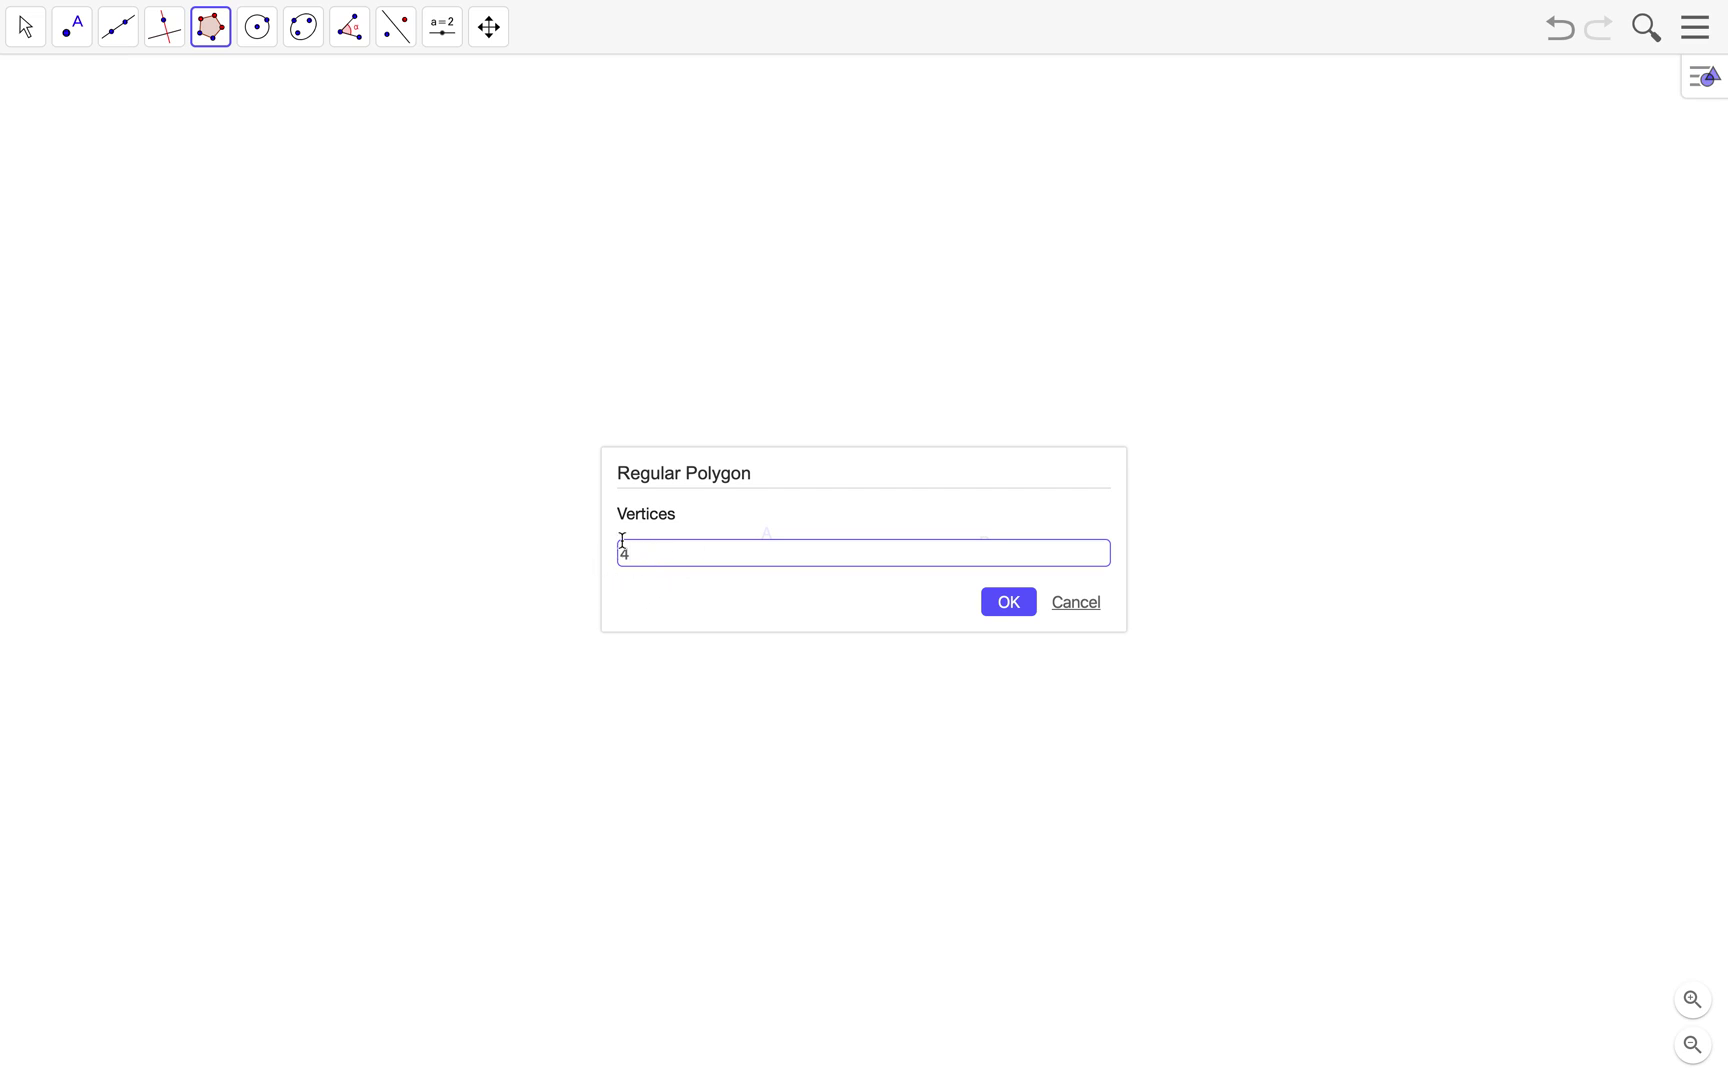
click(1012, 604)
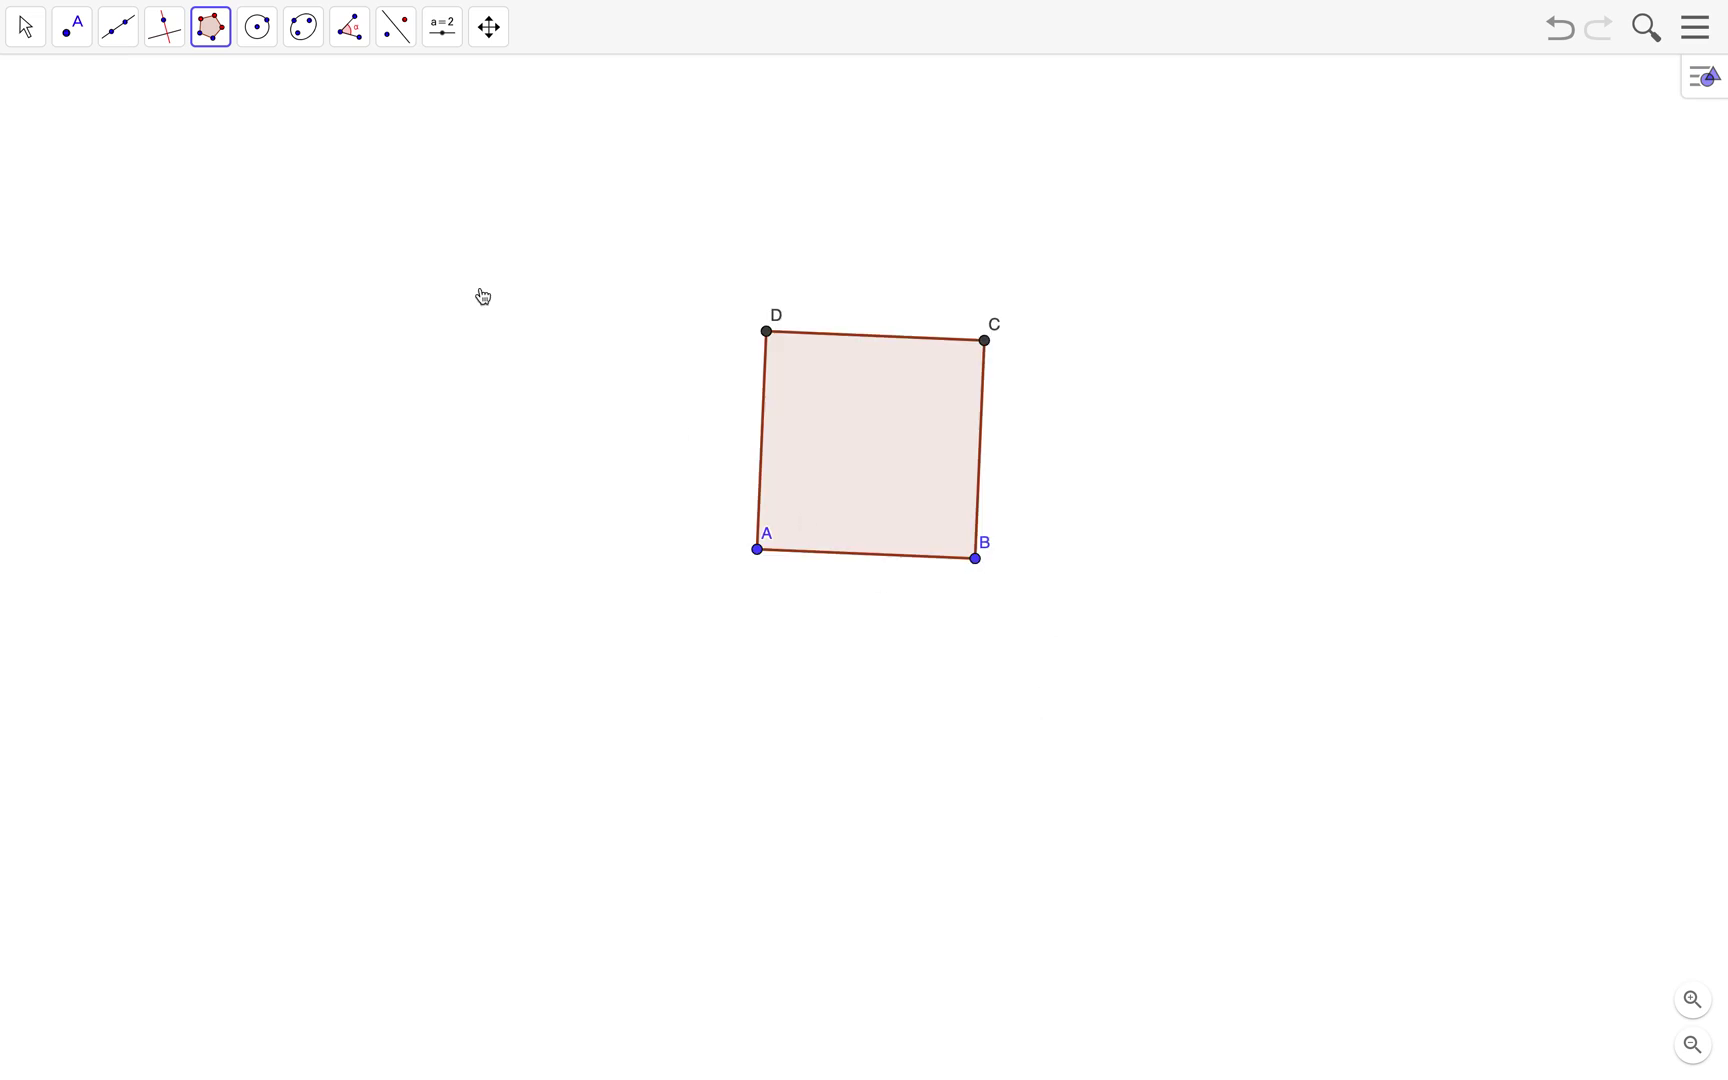
click(27, 38)
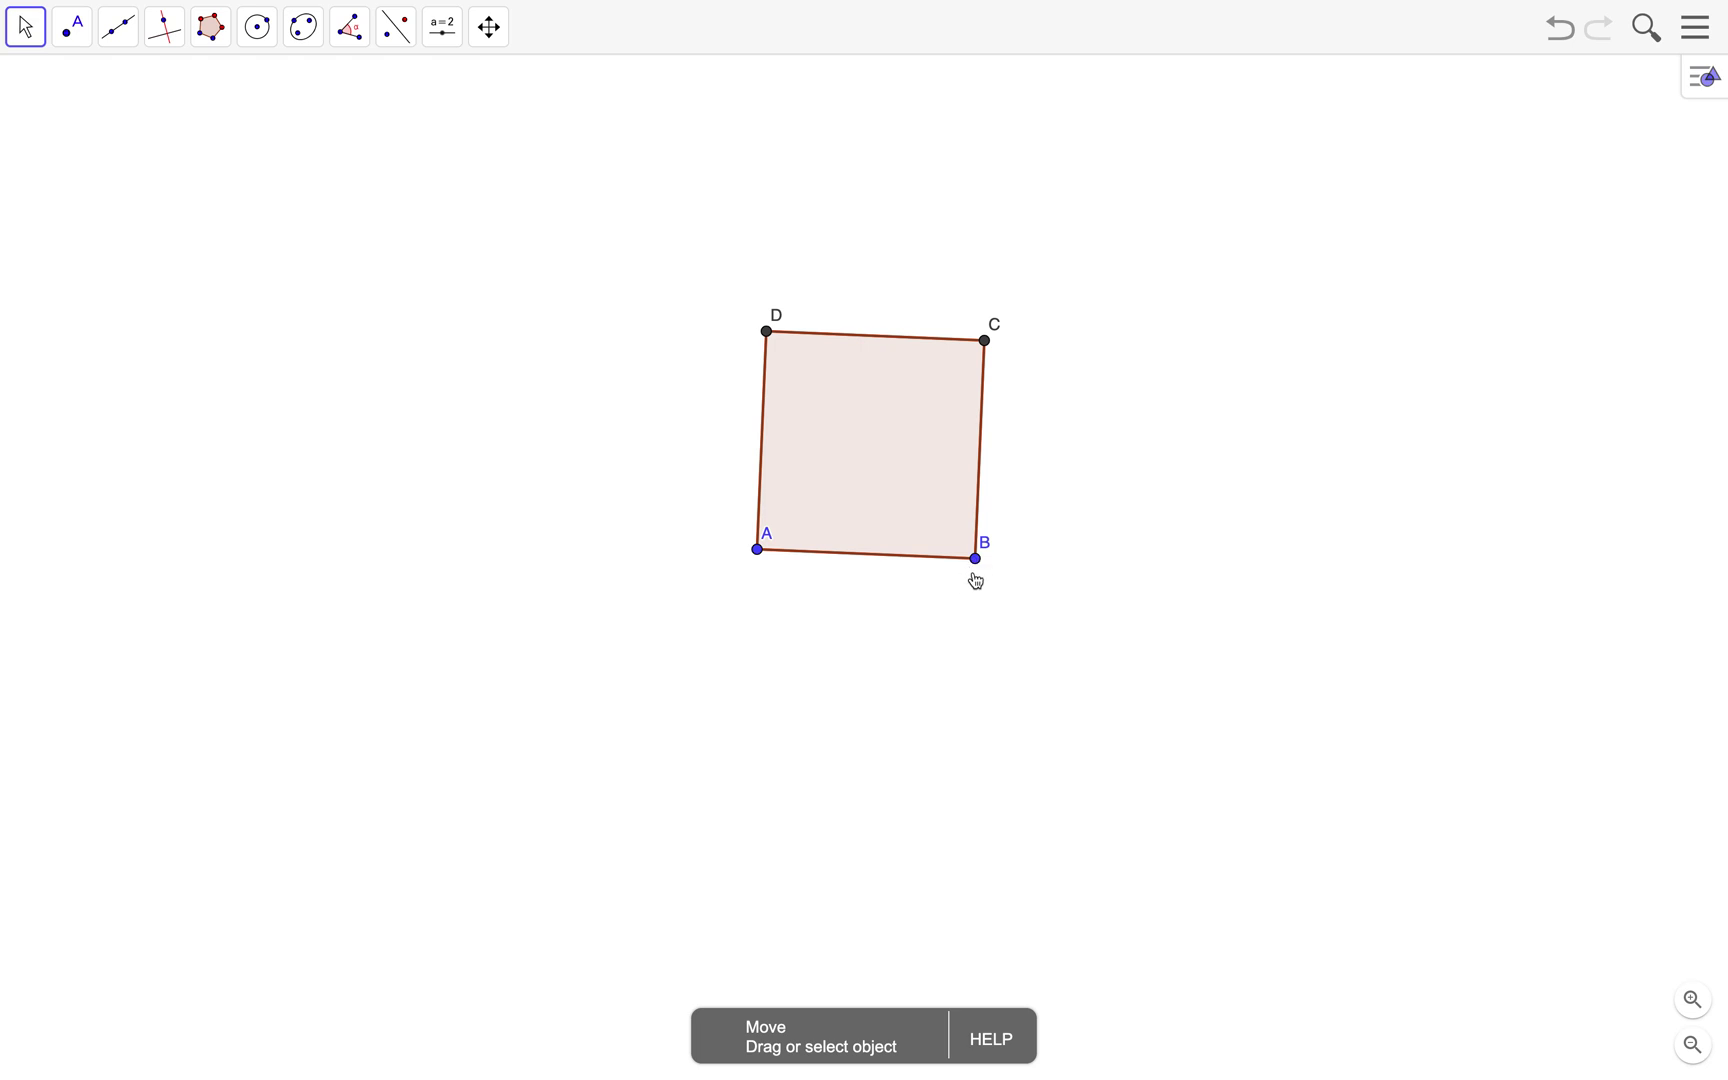
drag(987, 551, 866, 598)
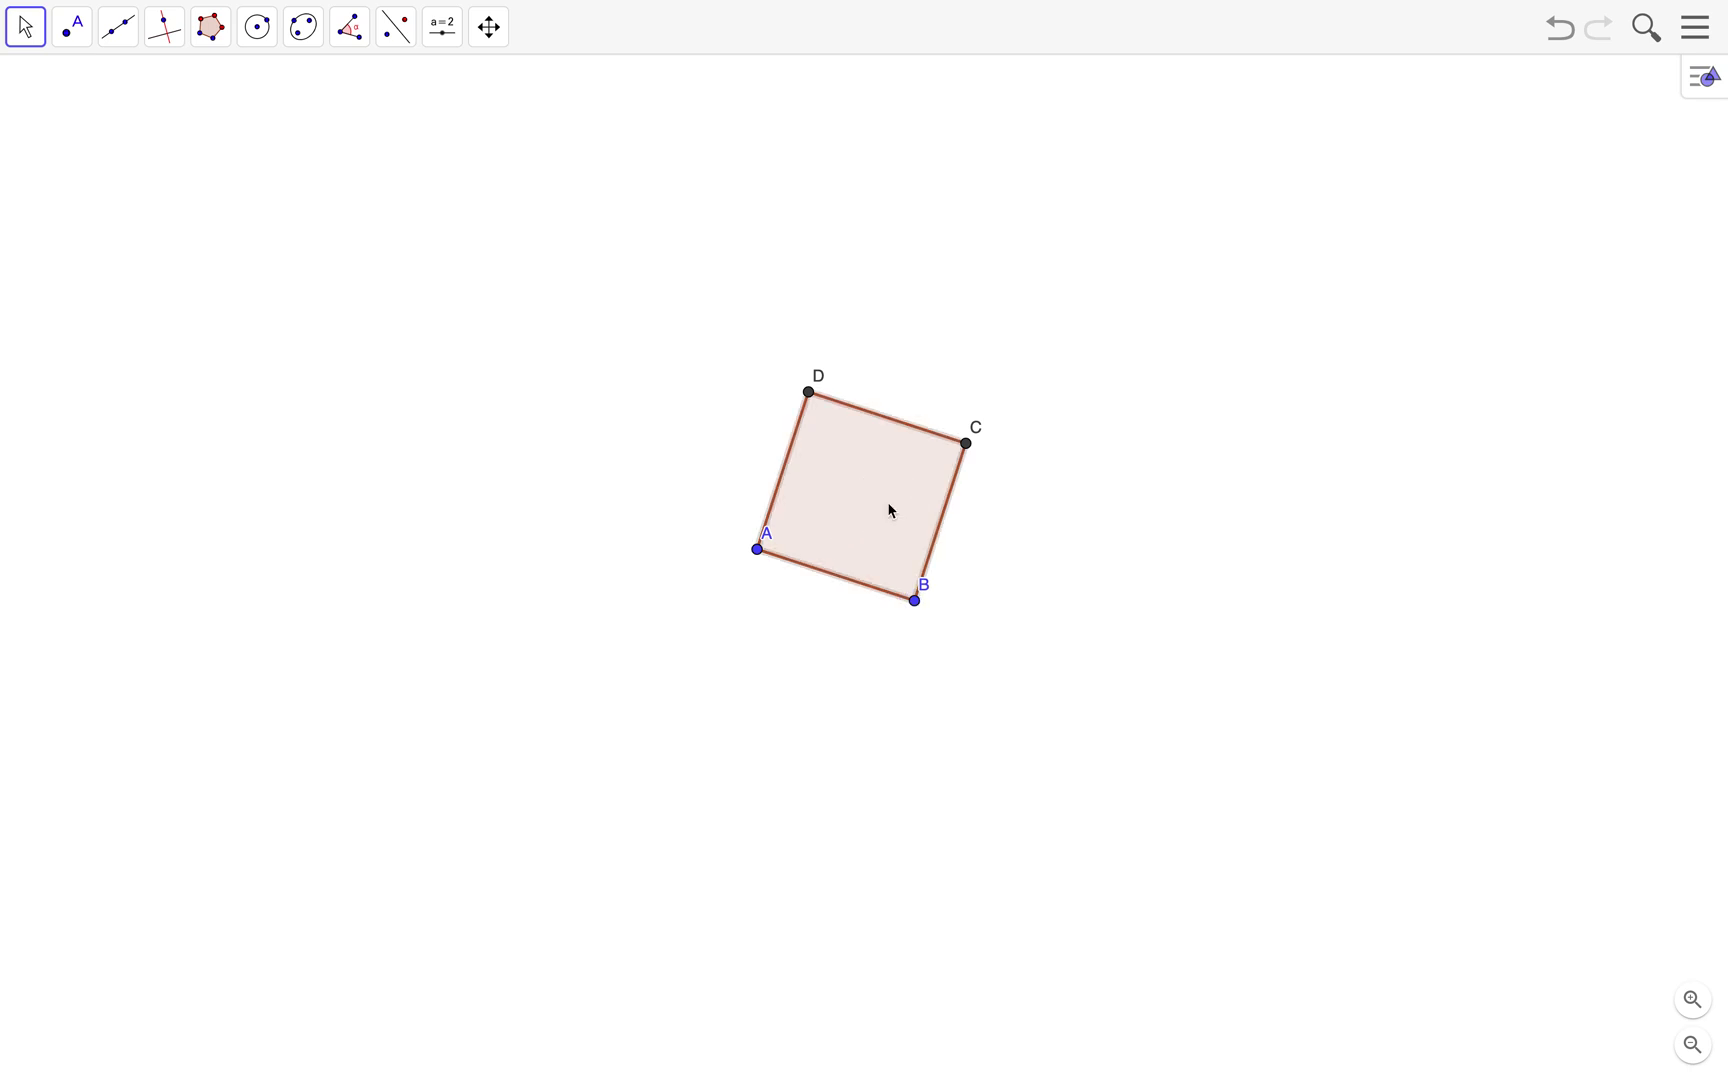
Delete the square and point B, and select point A for removal.
click(921, 557)
key(Delete)
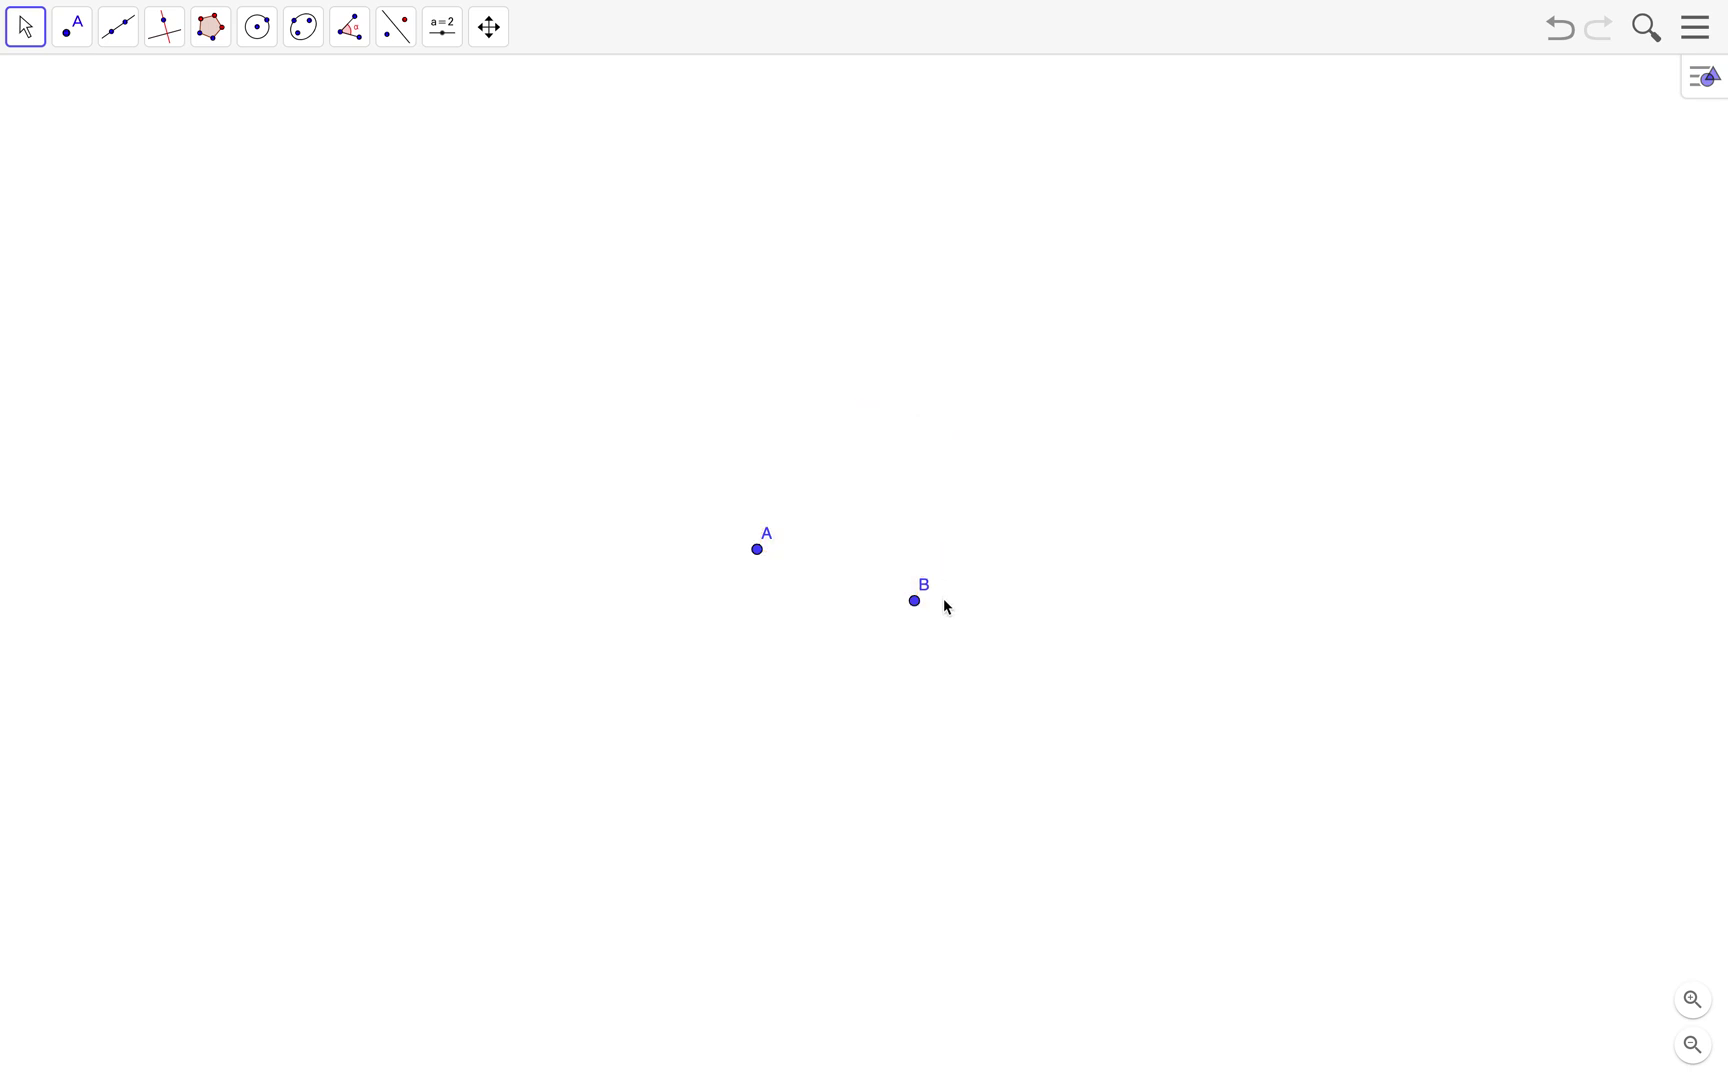
click(914, 603)
click(764, 557)
Delete point A and draw a new segment AB between two fresh points.
key(Delete)
click(119, 40)
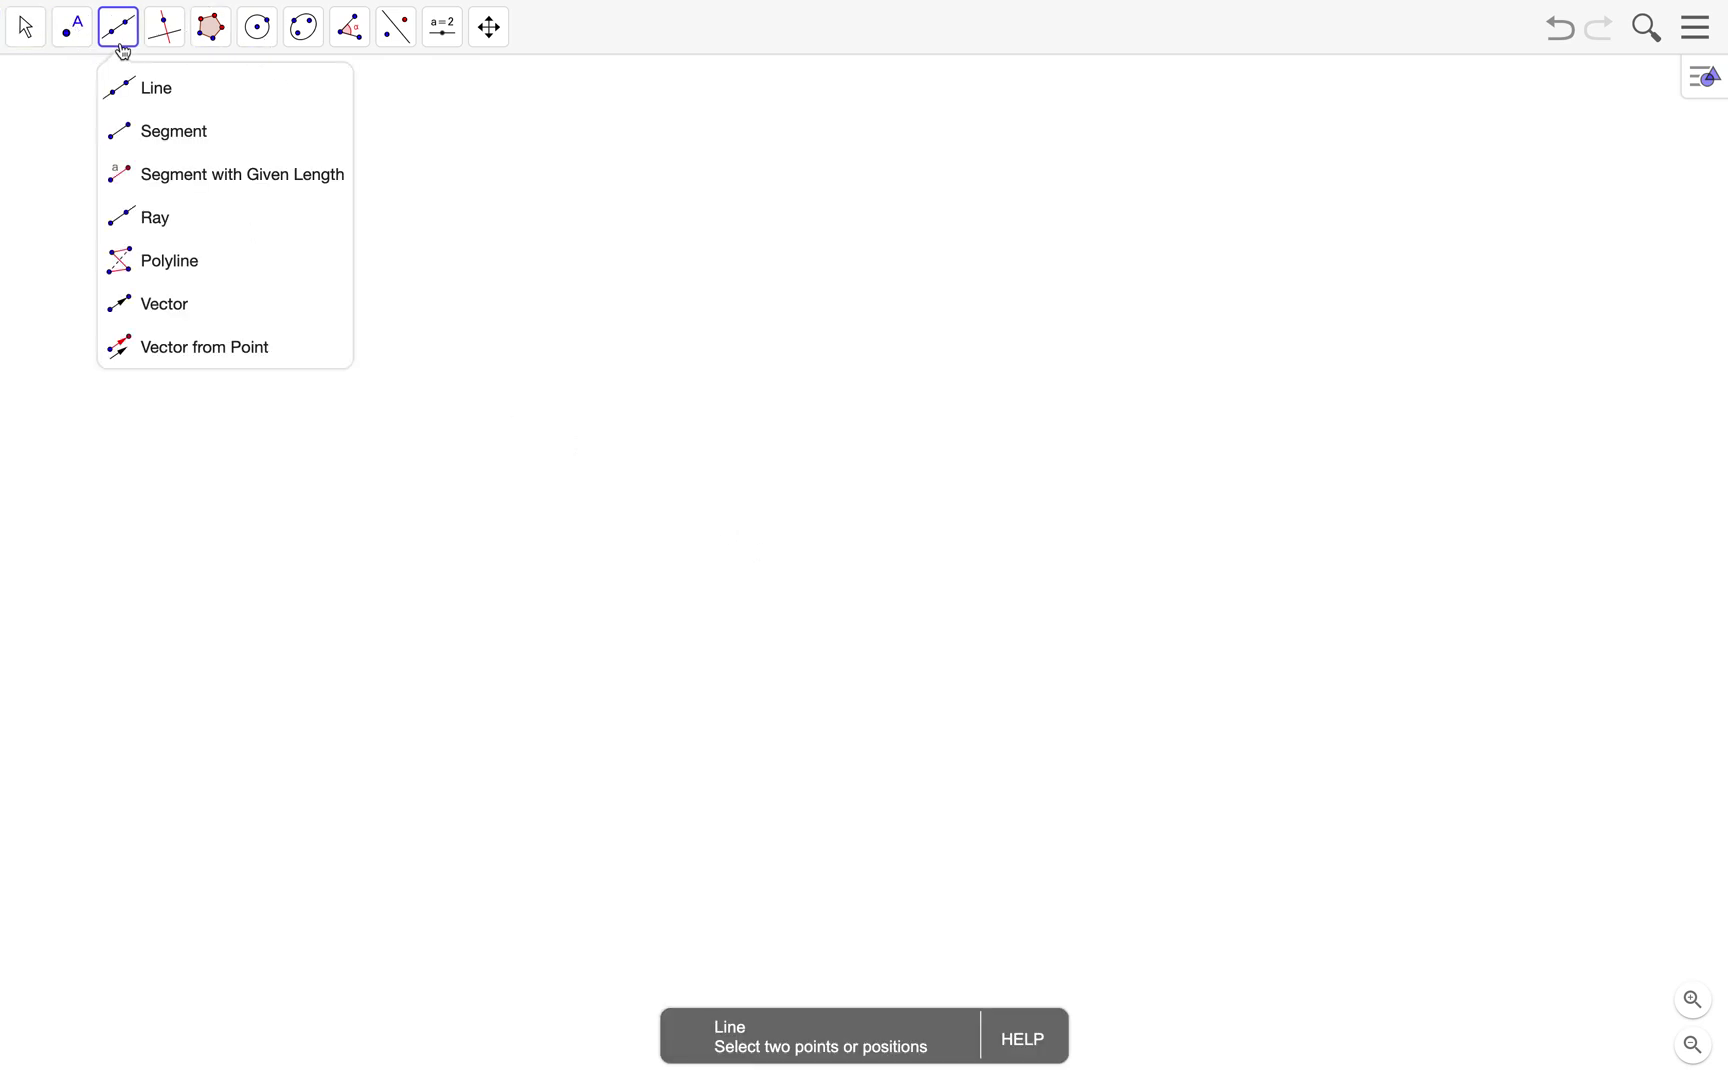
click(151, 131)
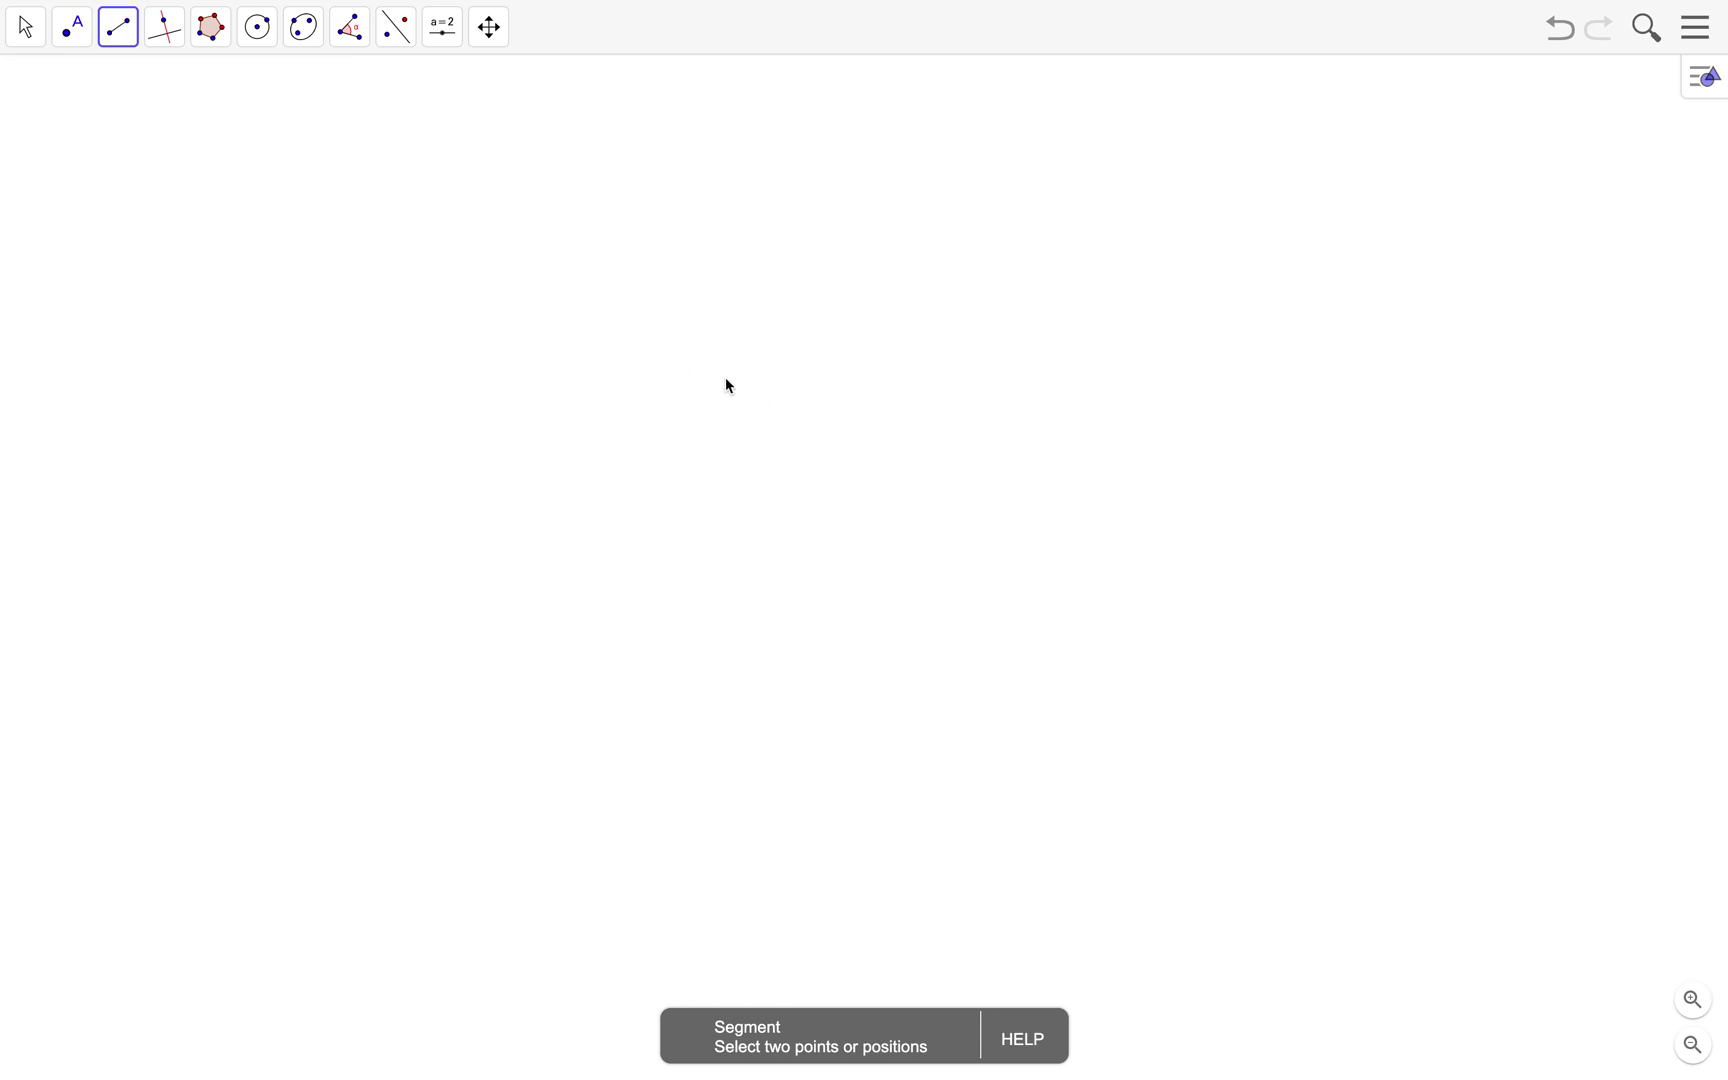
click(797, 406)
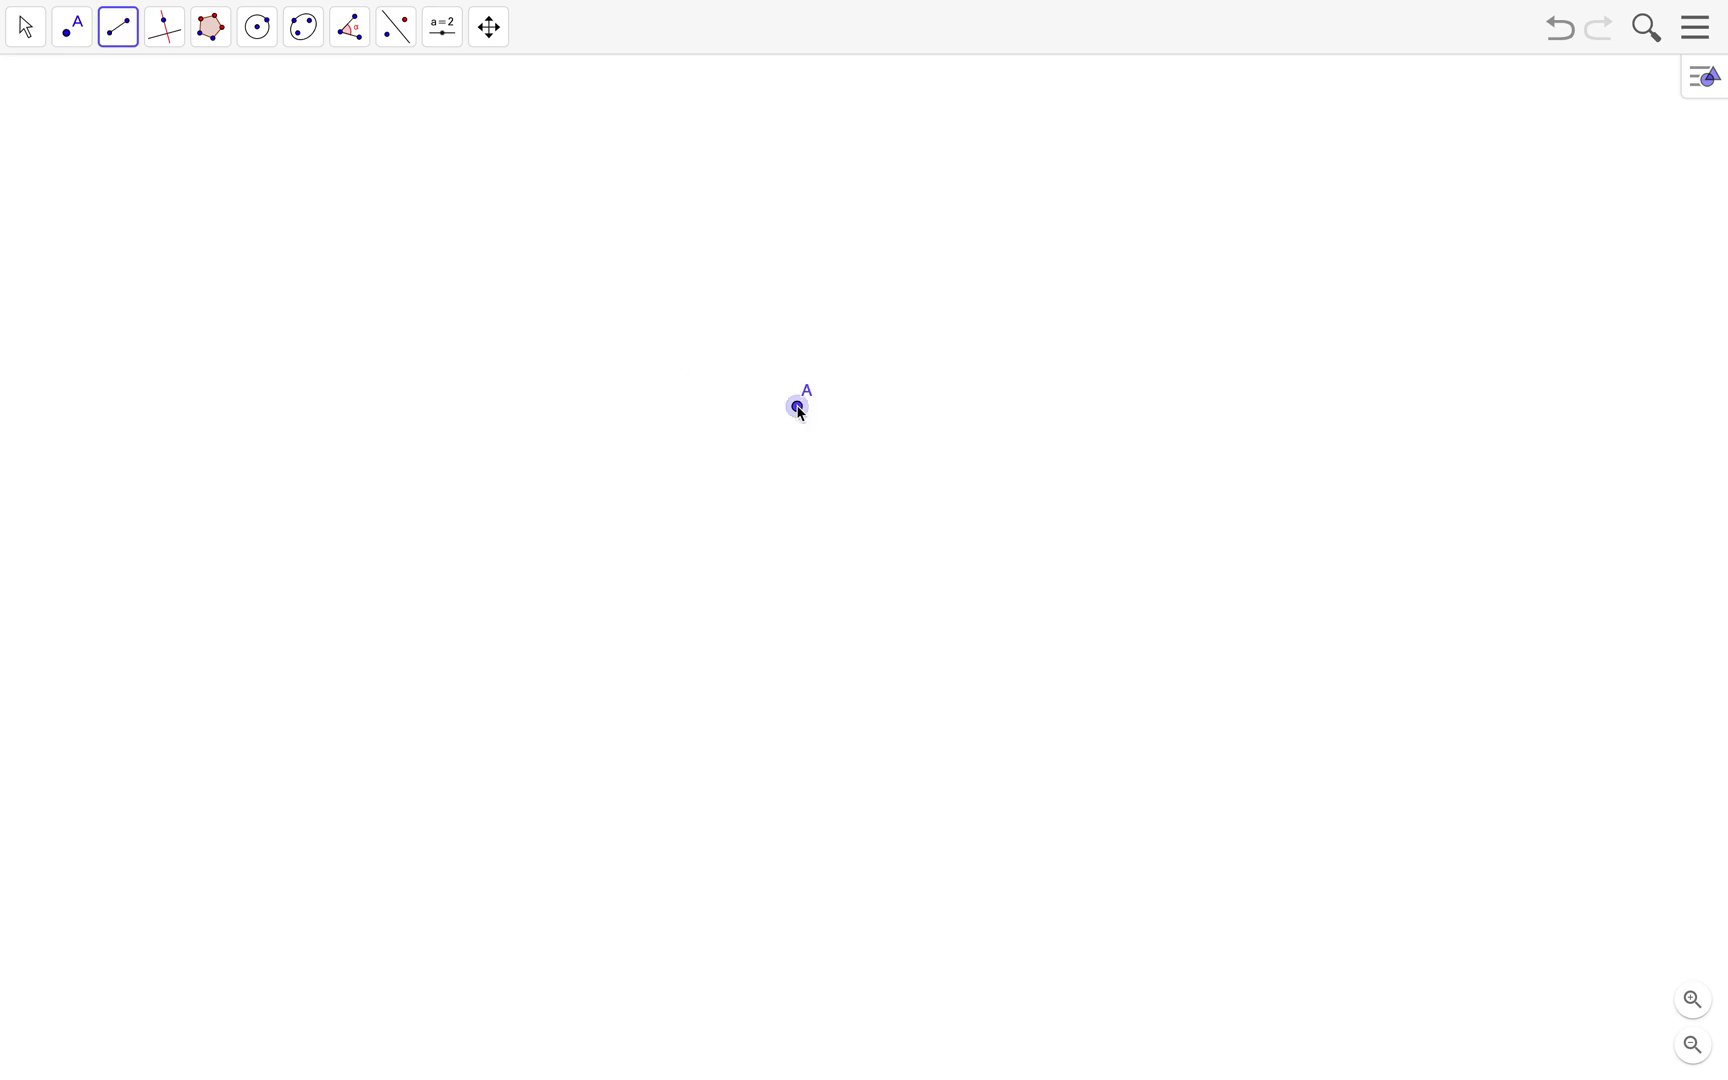
click(997, 411)
Select the Circle with Center through Point tool.
click(257, 27)
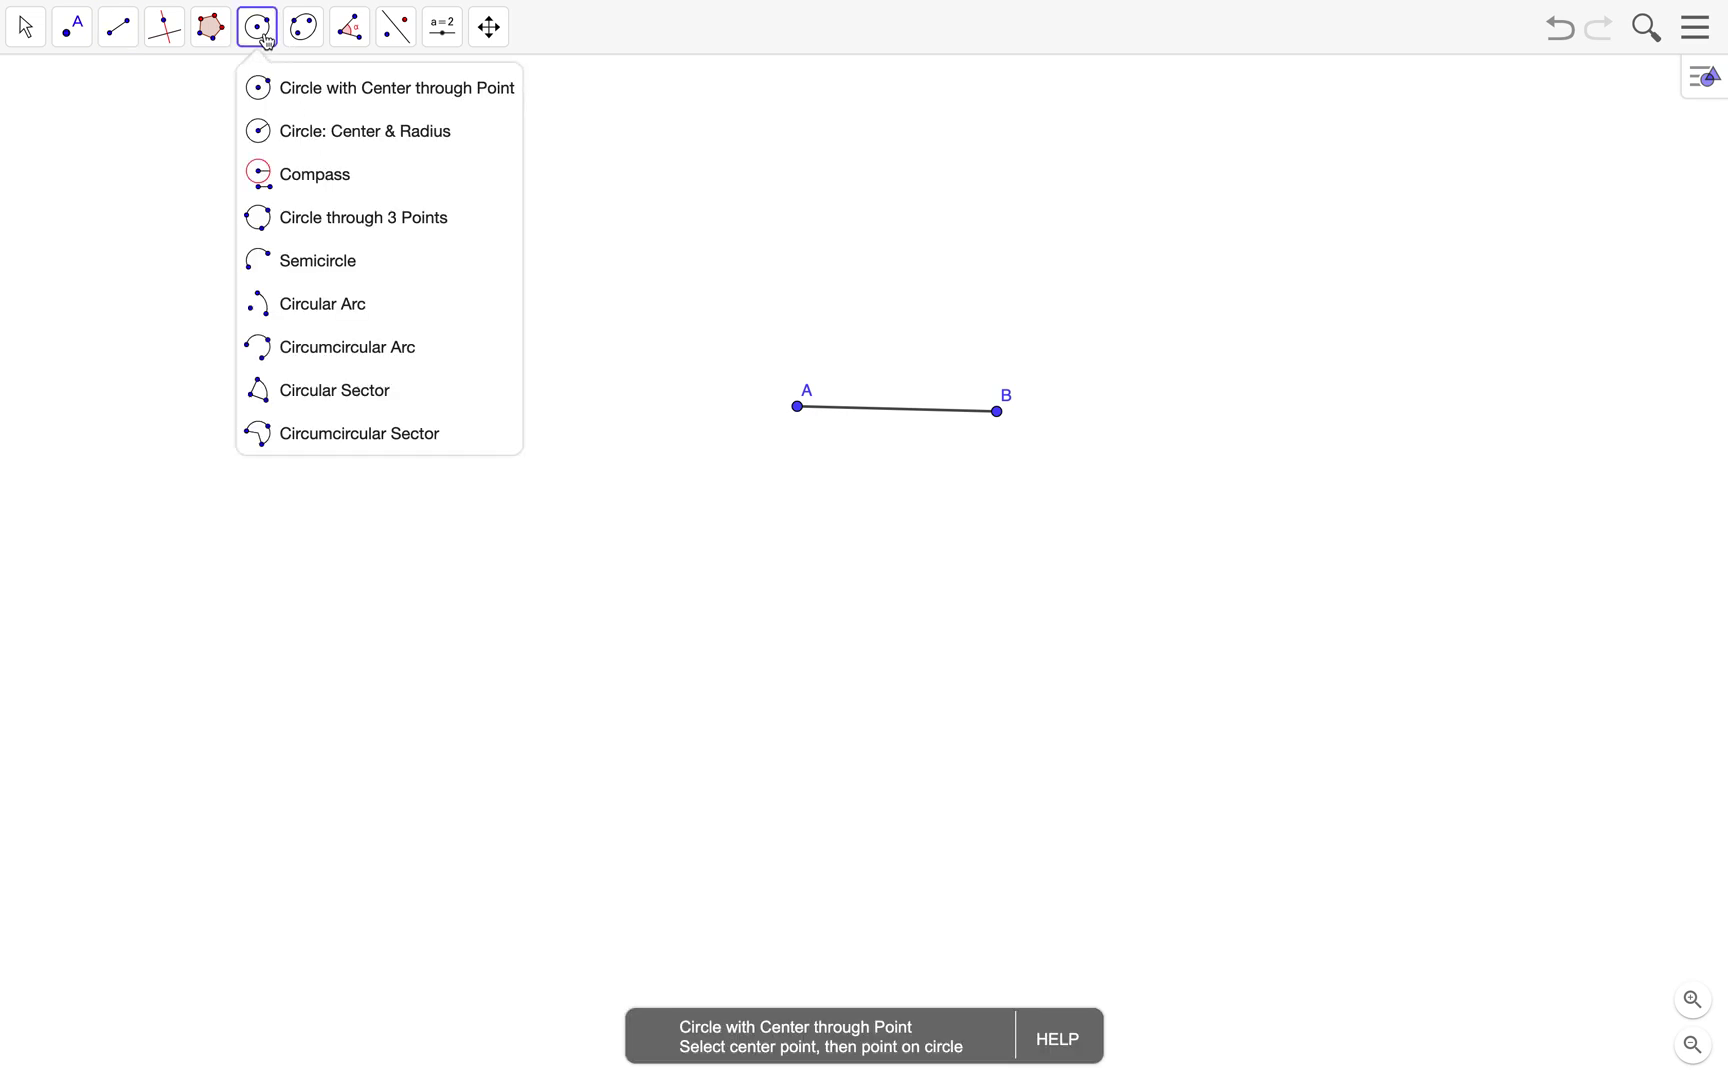
click(300, 131)
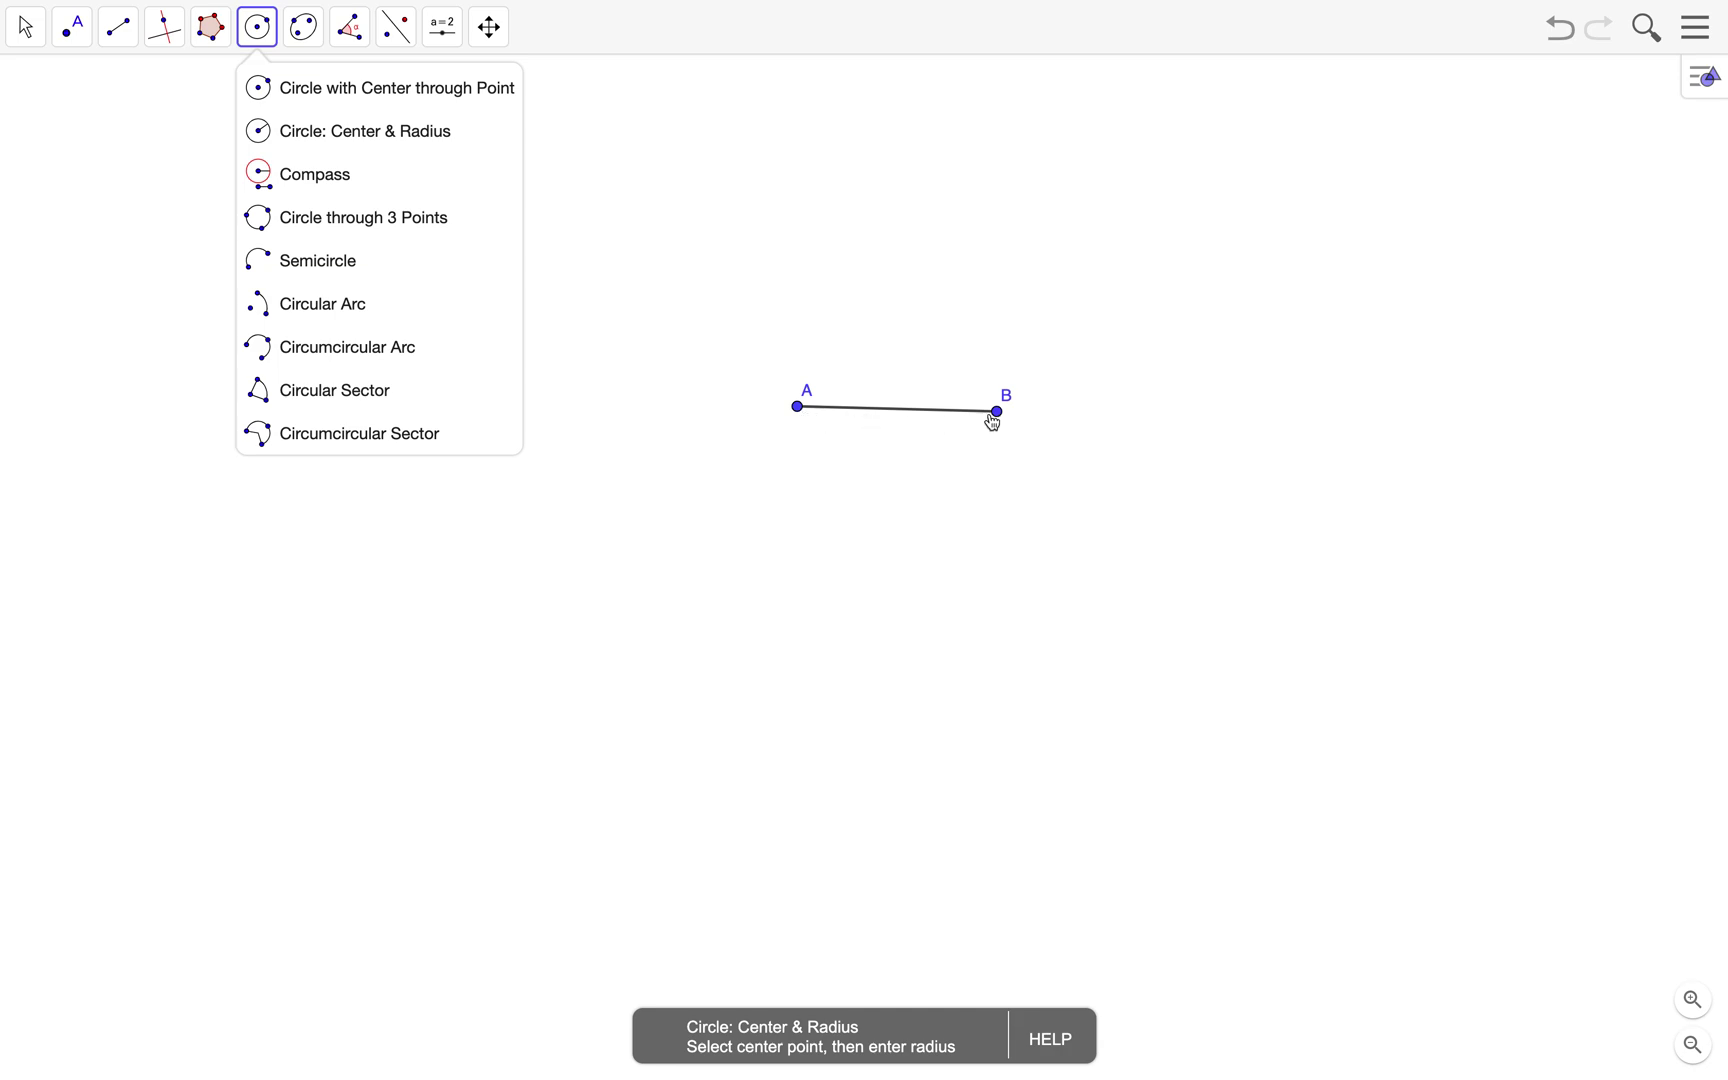
click(384, 107)
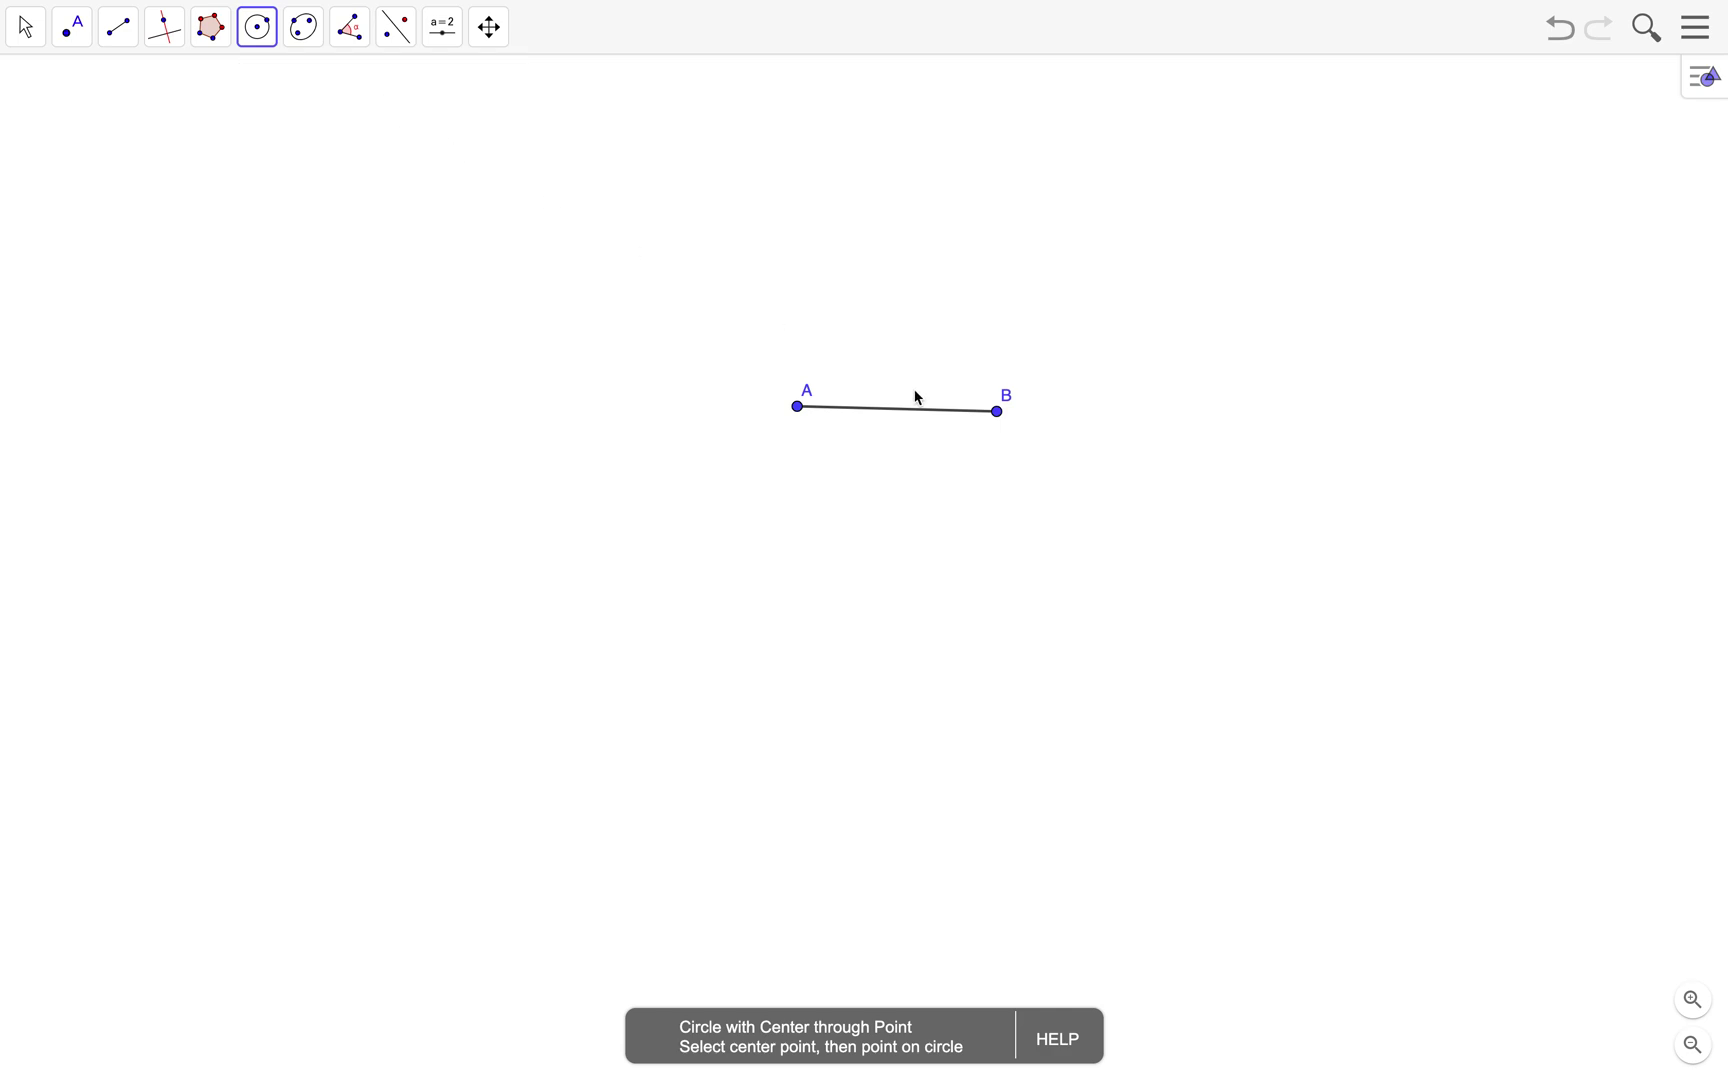
Draw a circle centred at A through B, then drag A and B to confirm it follows them.
click(797, 406)
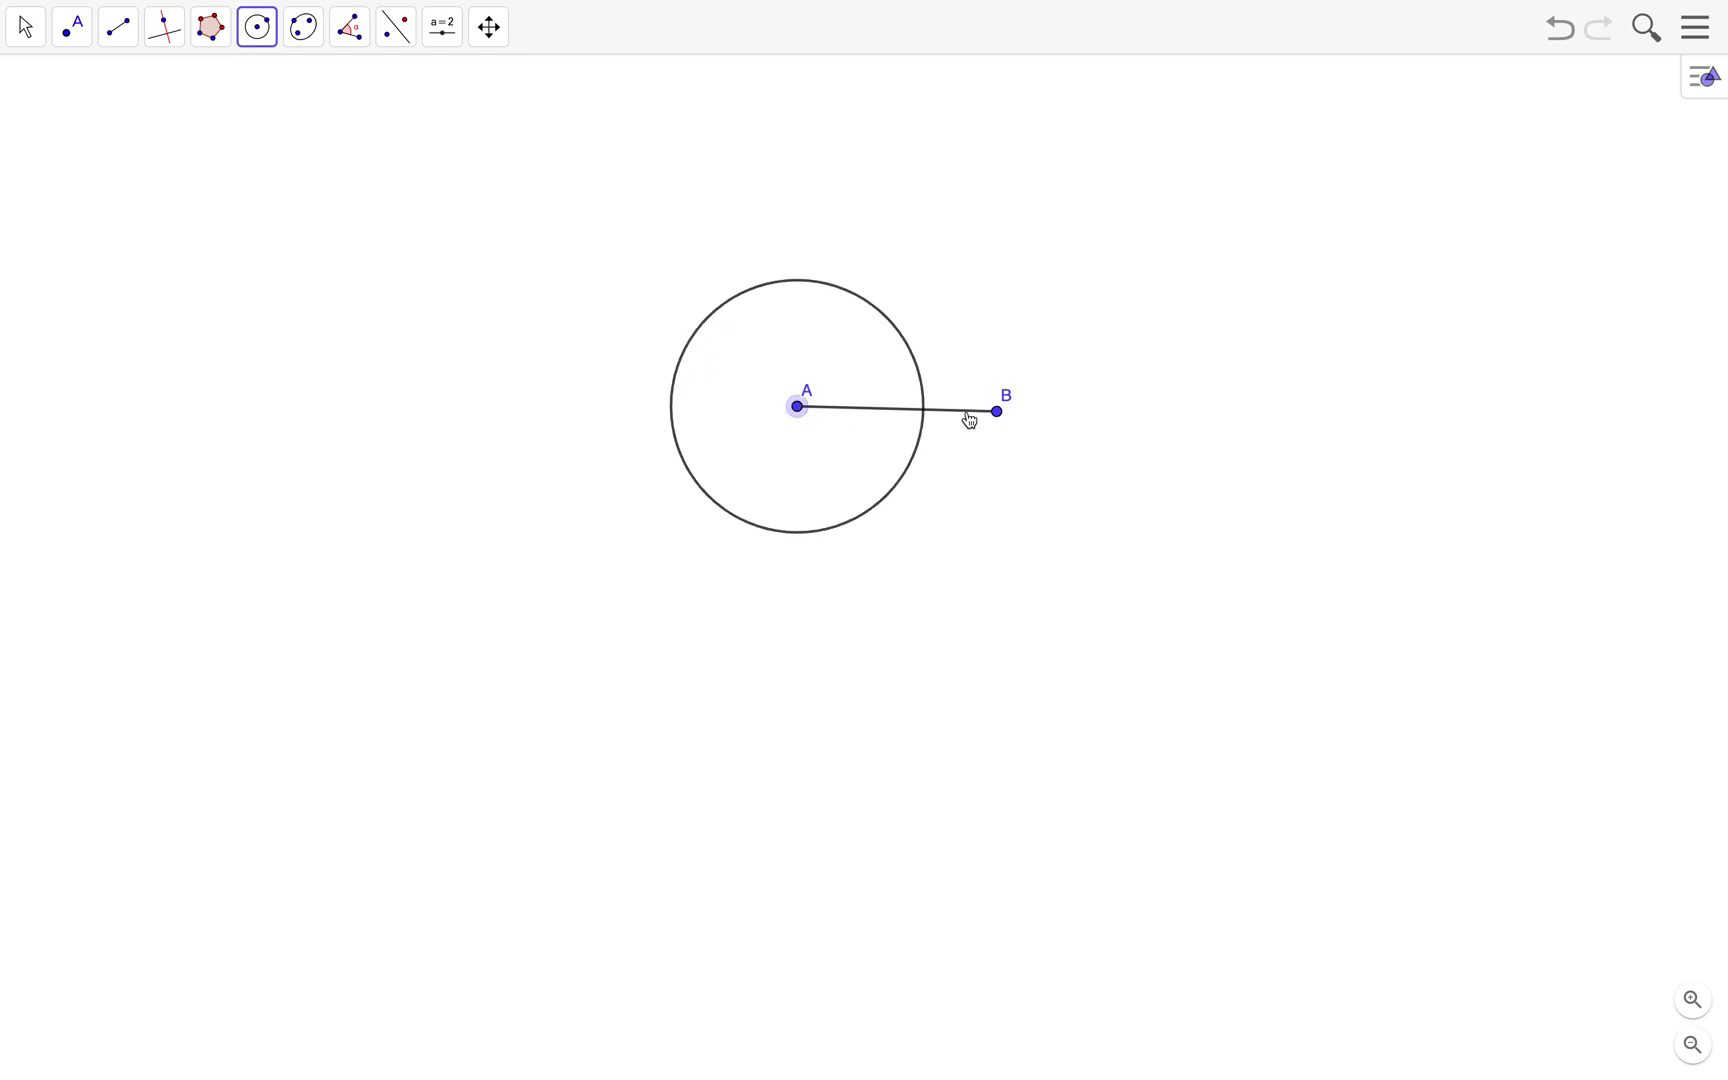
click(997, 411)
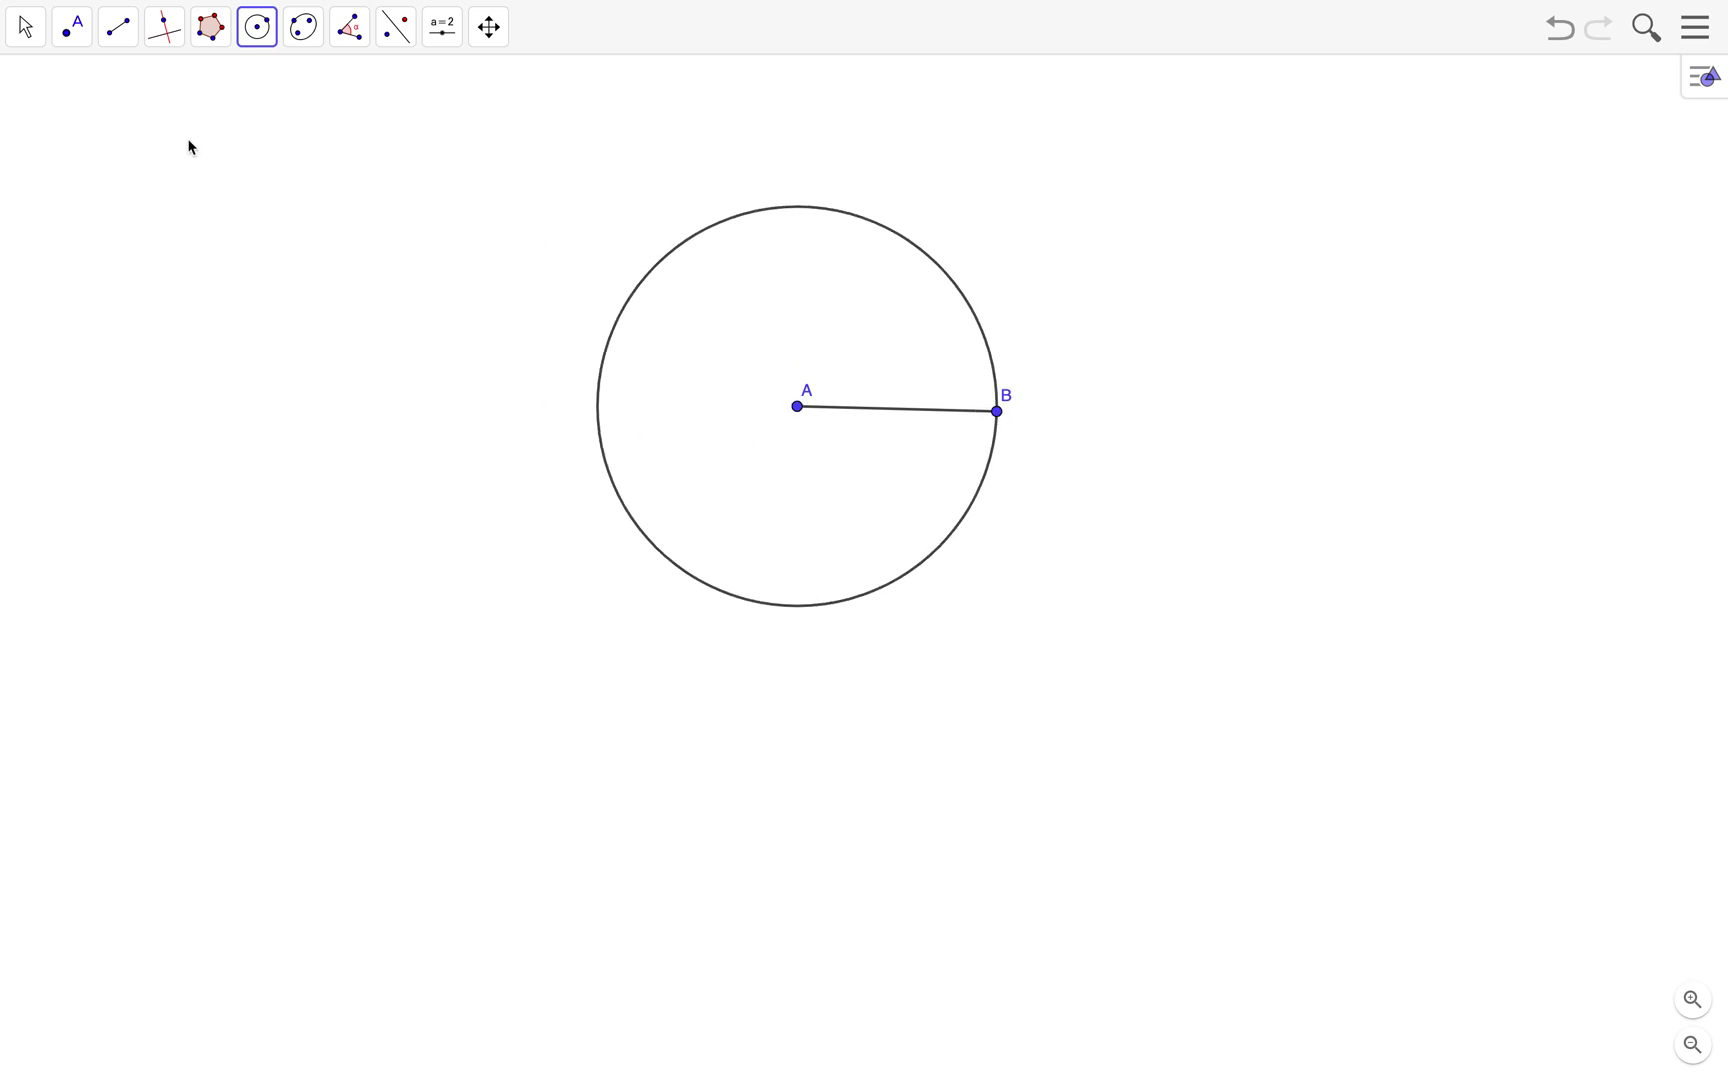
click(29, 37)
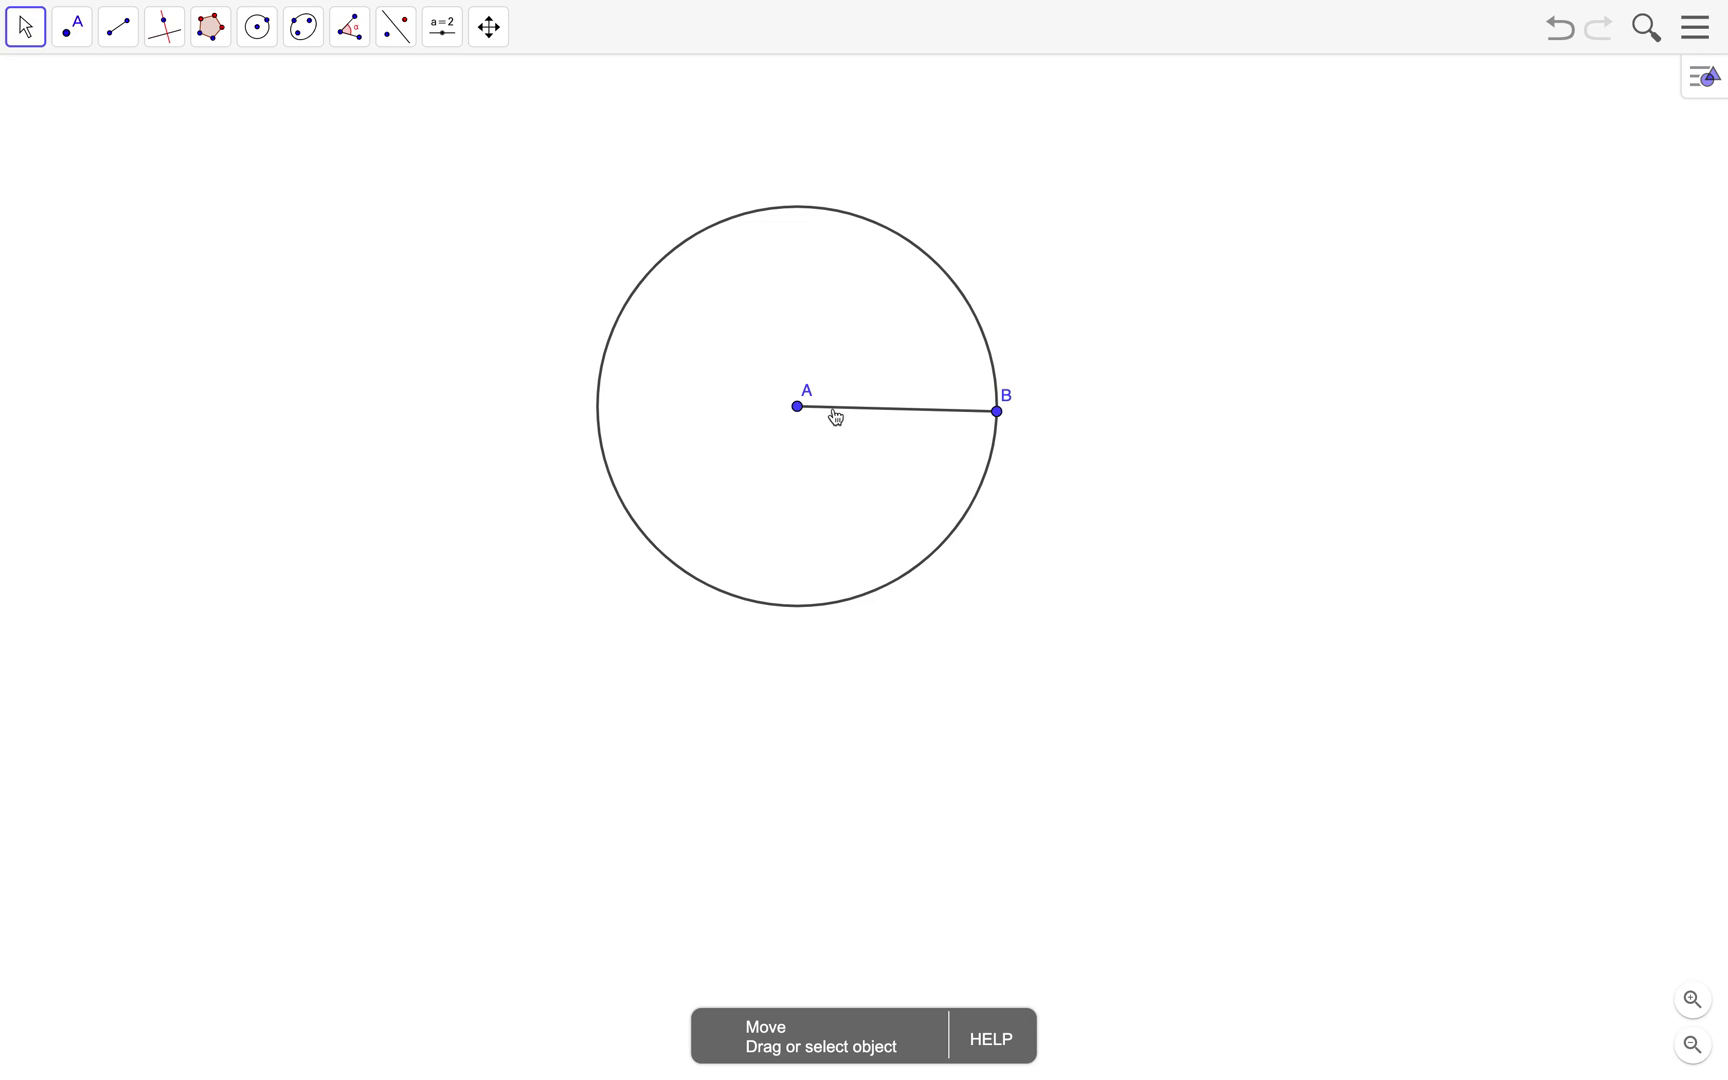
drag(797, 407, 709, 414)
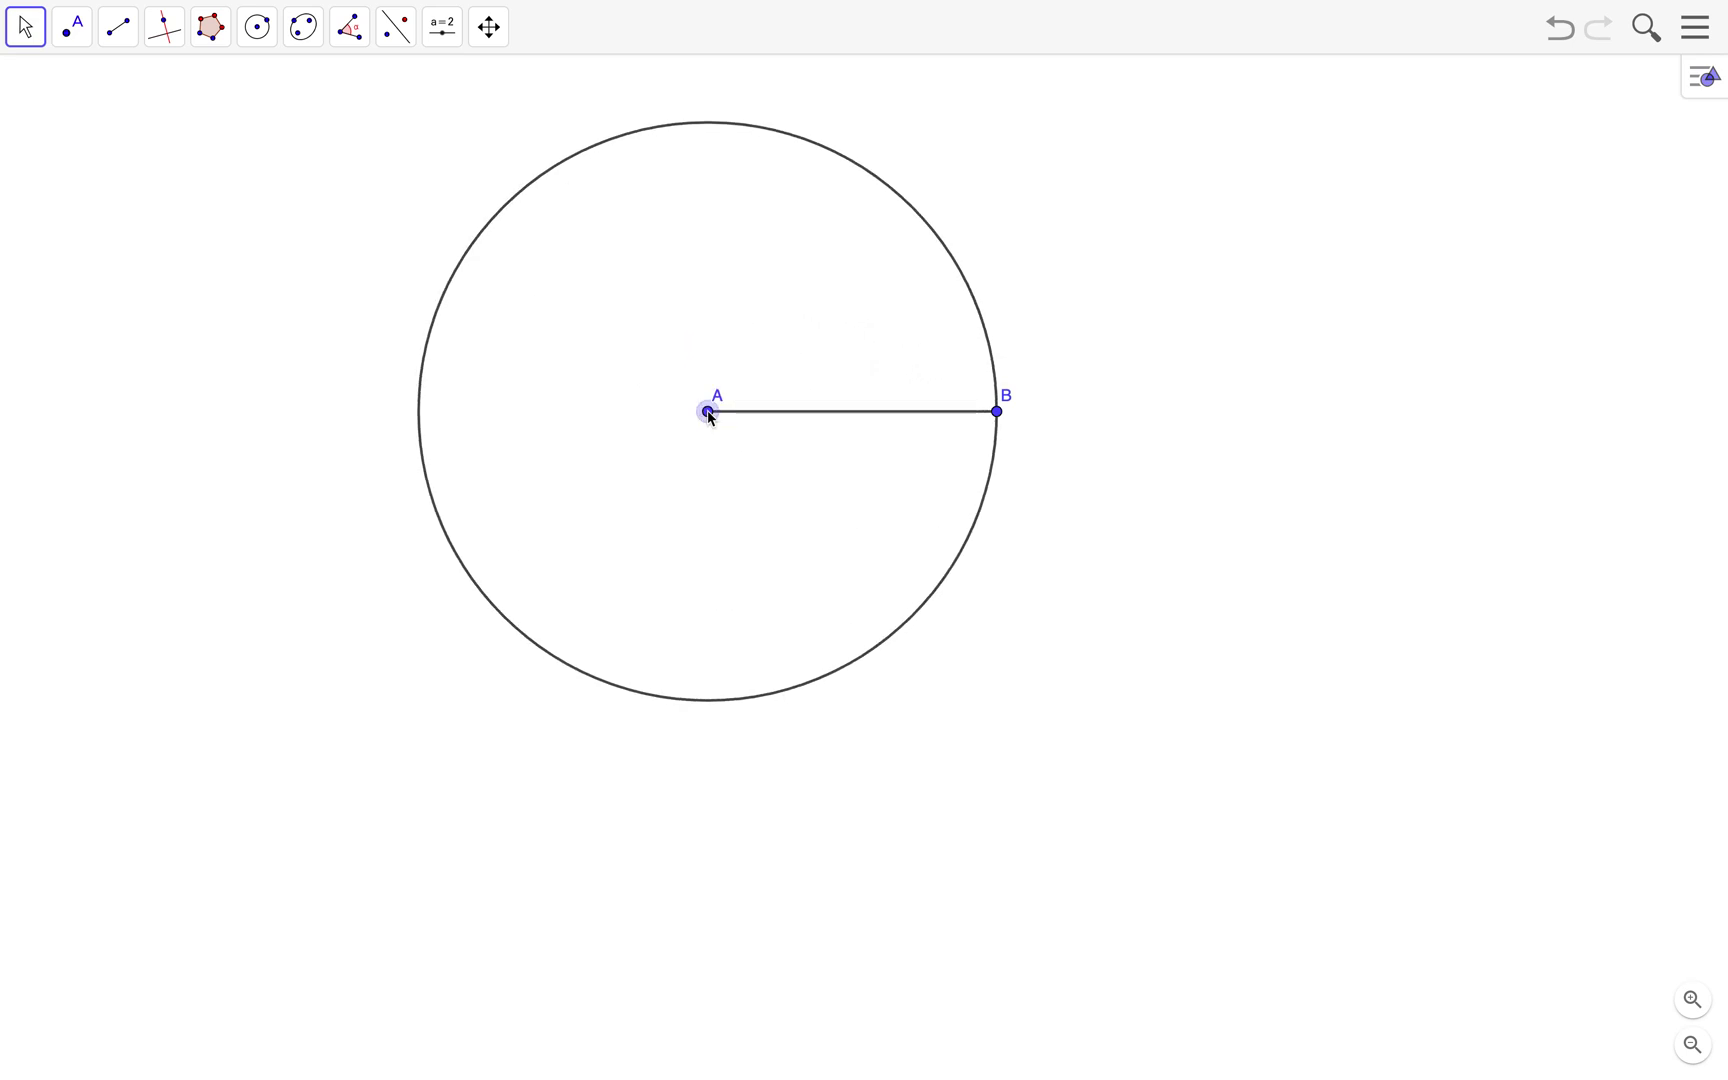
mouse_move(997, 411)
mouse_down()
mouse_move(899, 629)
mouse_move(969, 416)
mouse_up()
drag(719, 427, 695, 462)
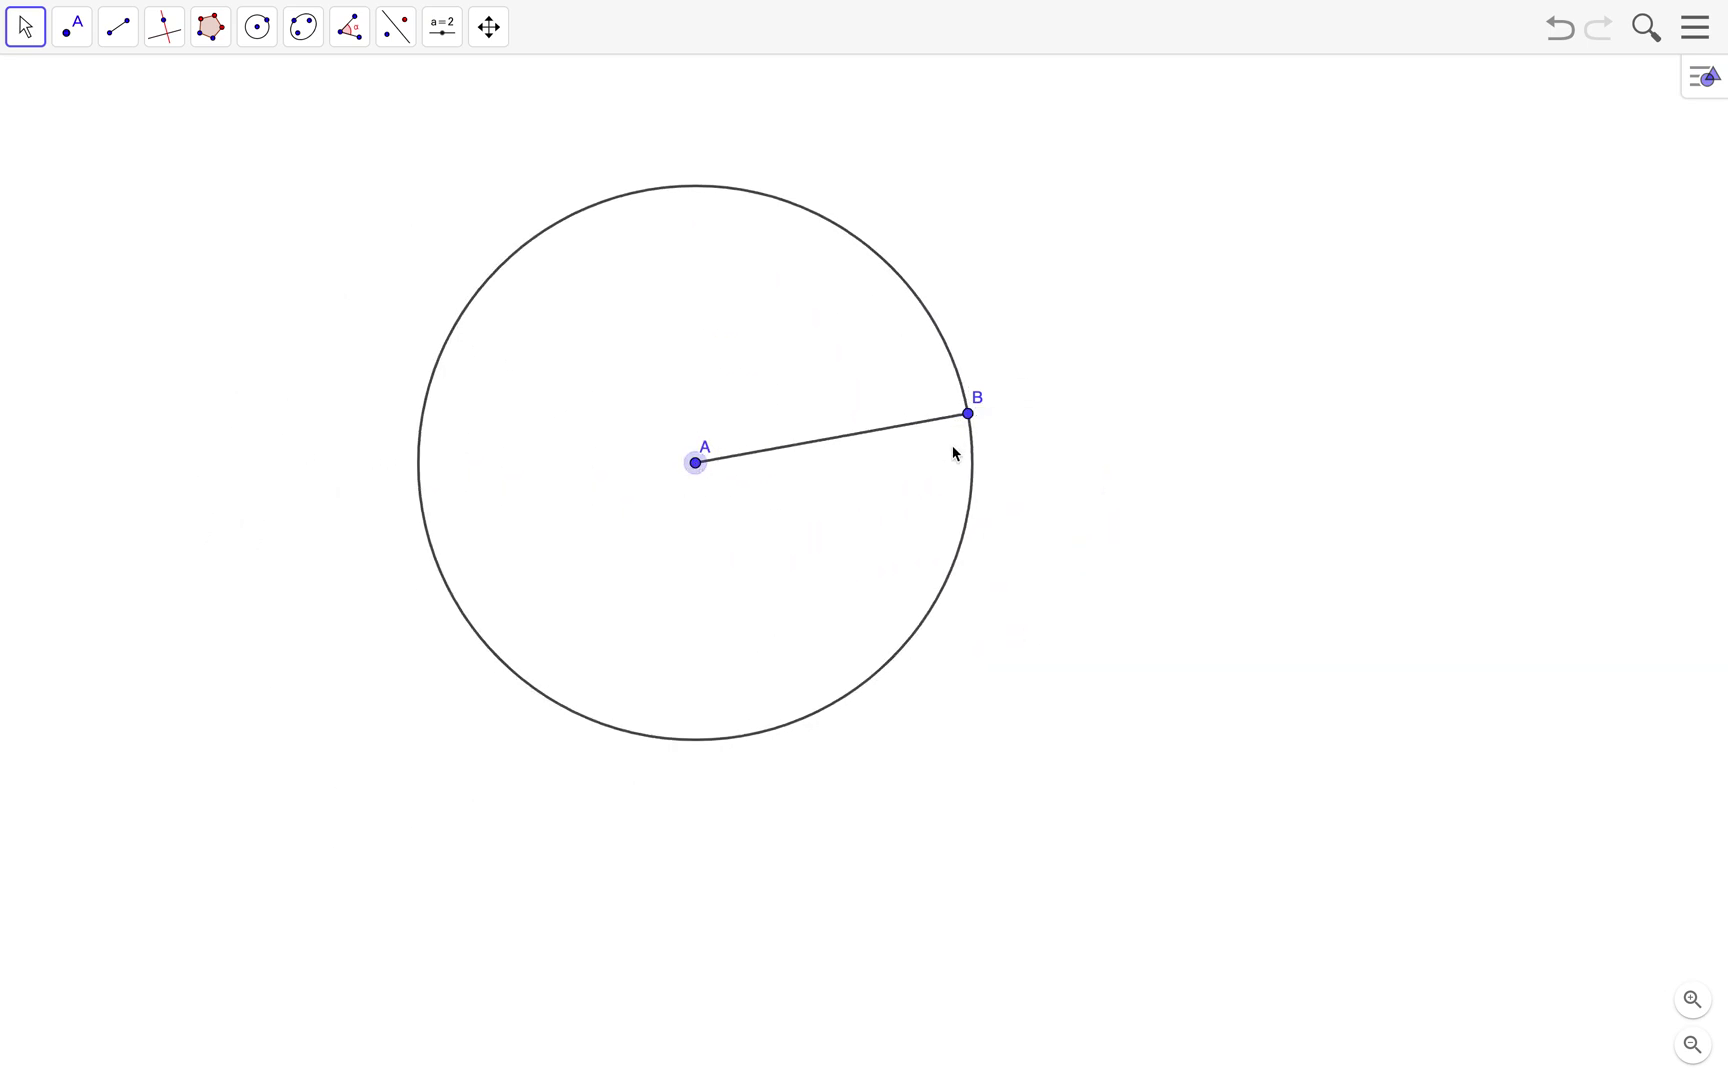
drag(965, 426, 866, 471)
mouse_move(706, 467)
mouse_down()
mouse_move(571, 505)
mouse_move(719, 463)
mouse_up()
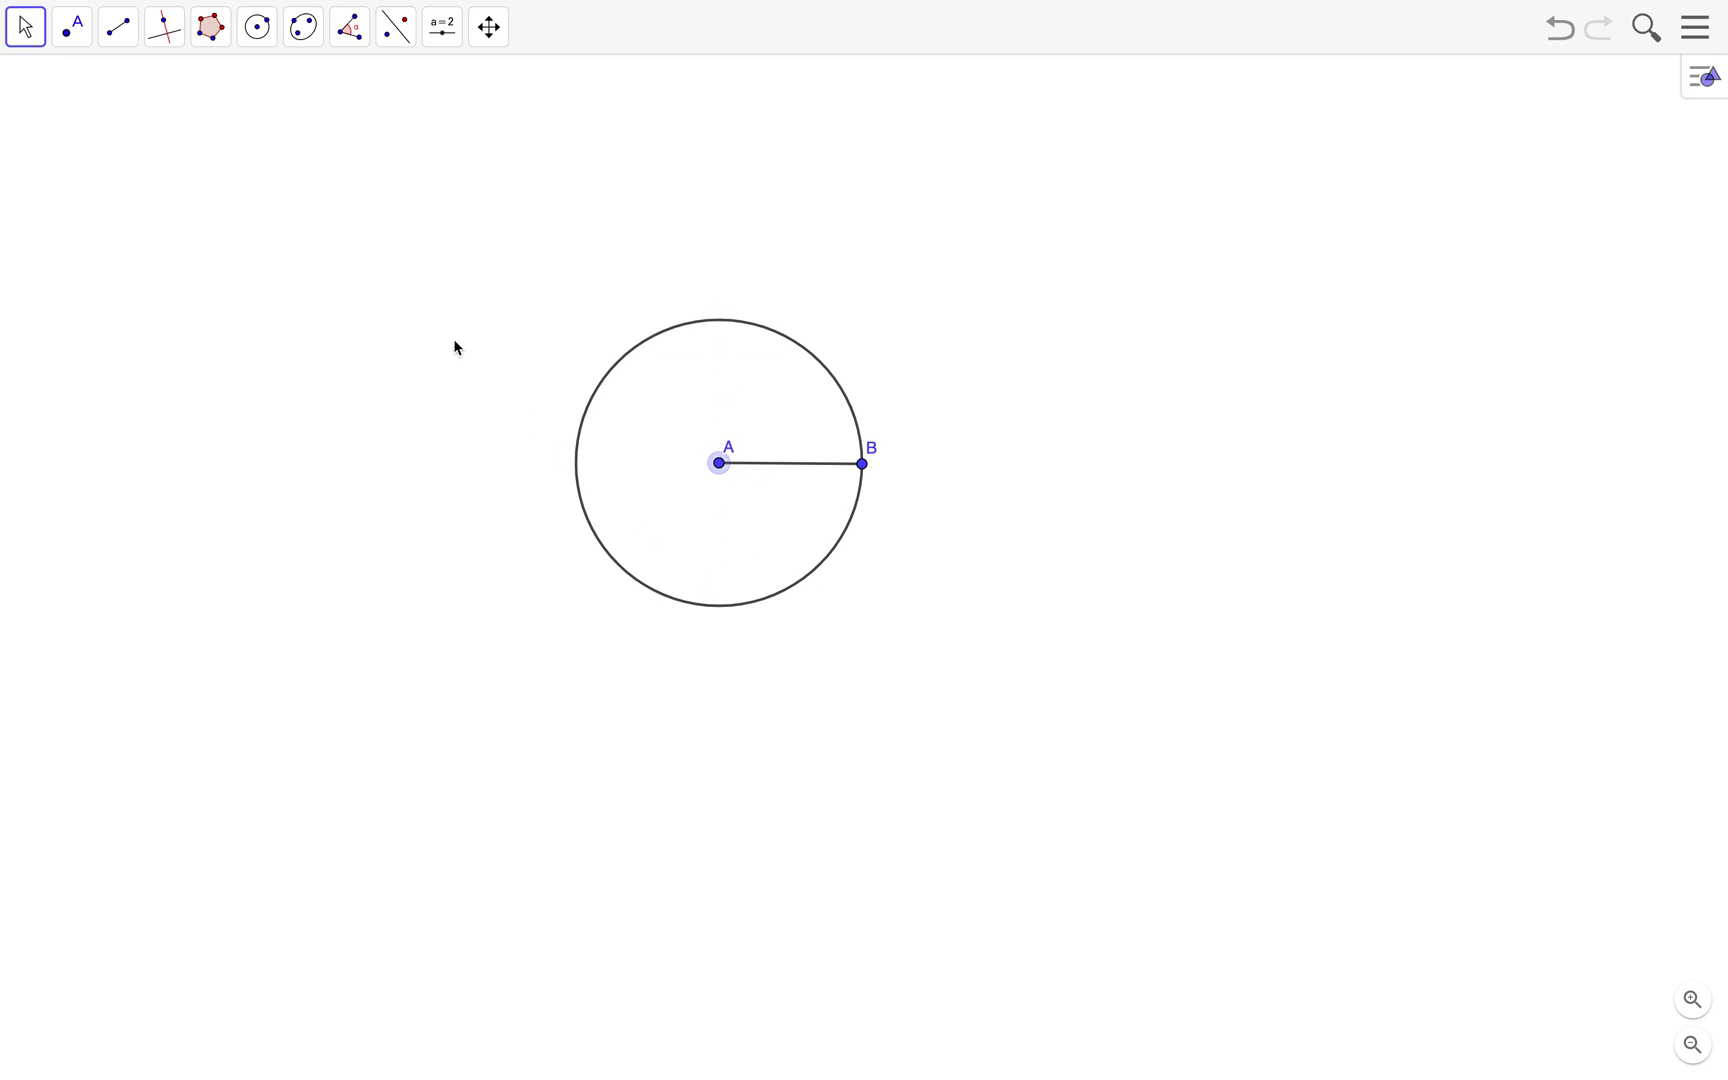
click(165, 30)
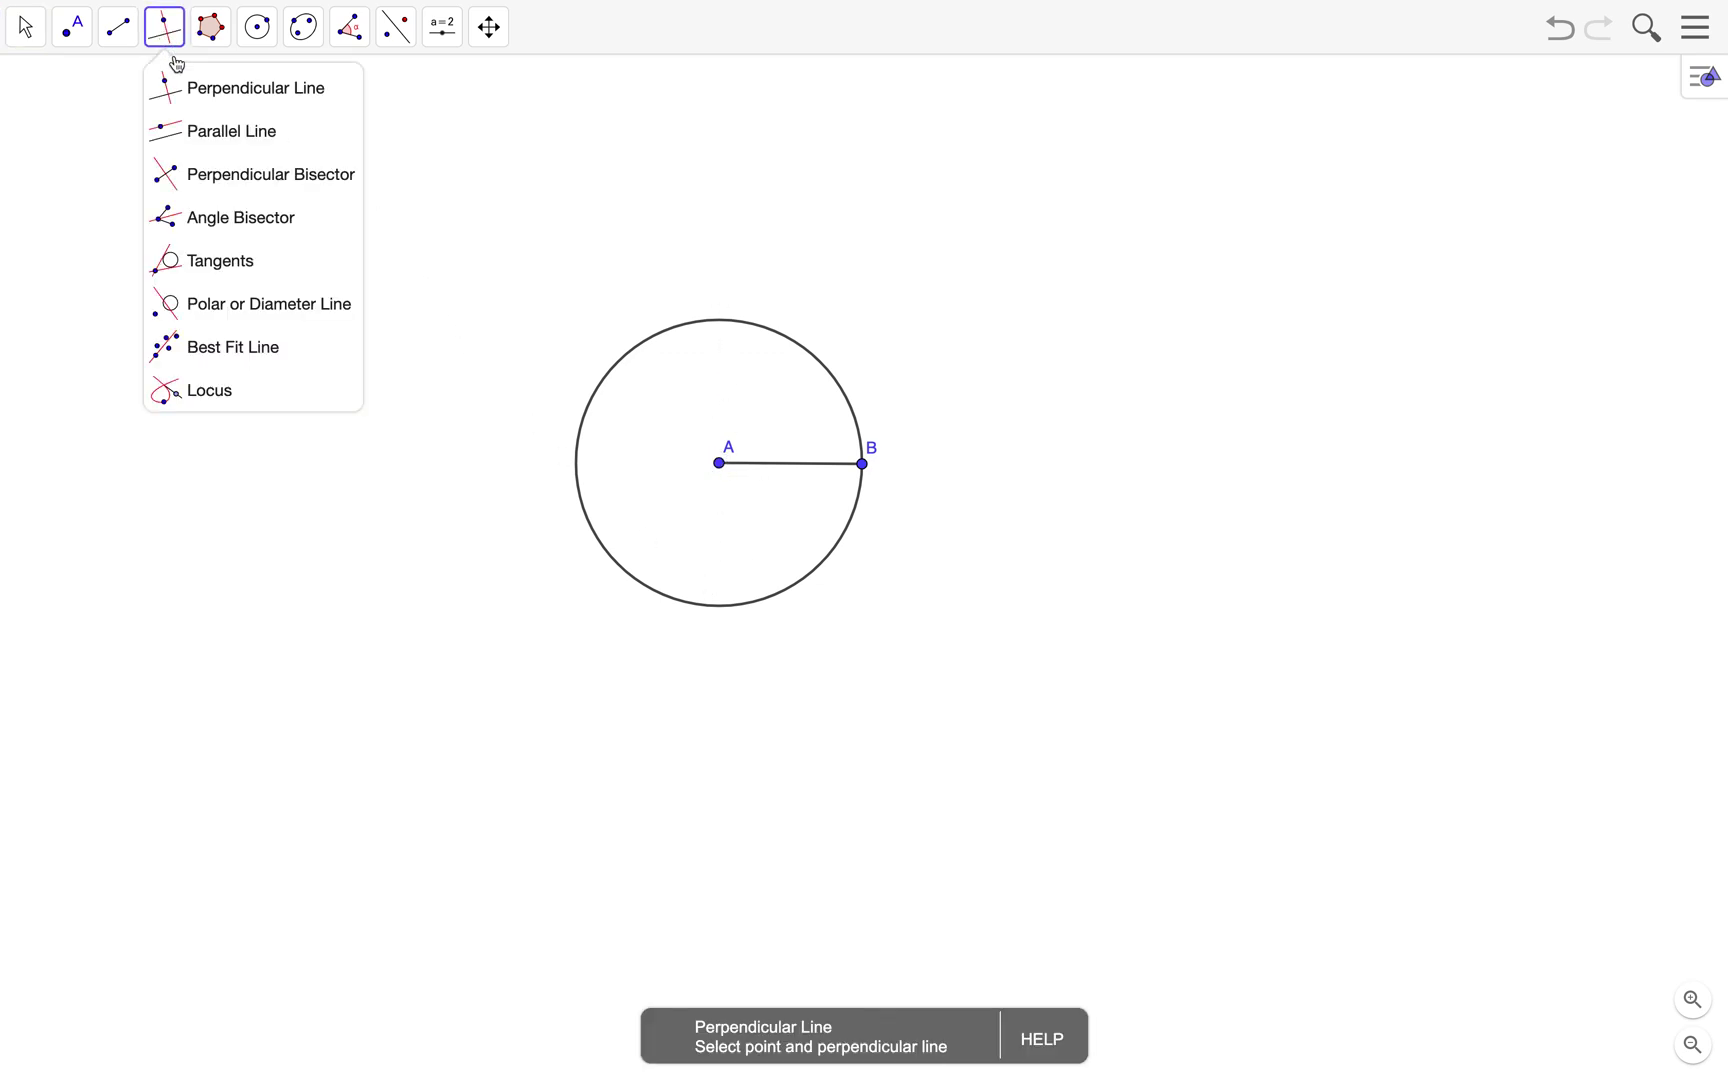
Construct the line through A perpendicular to segment AB.
click(186, 88)
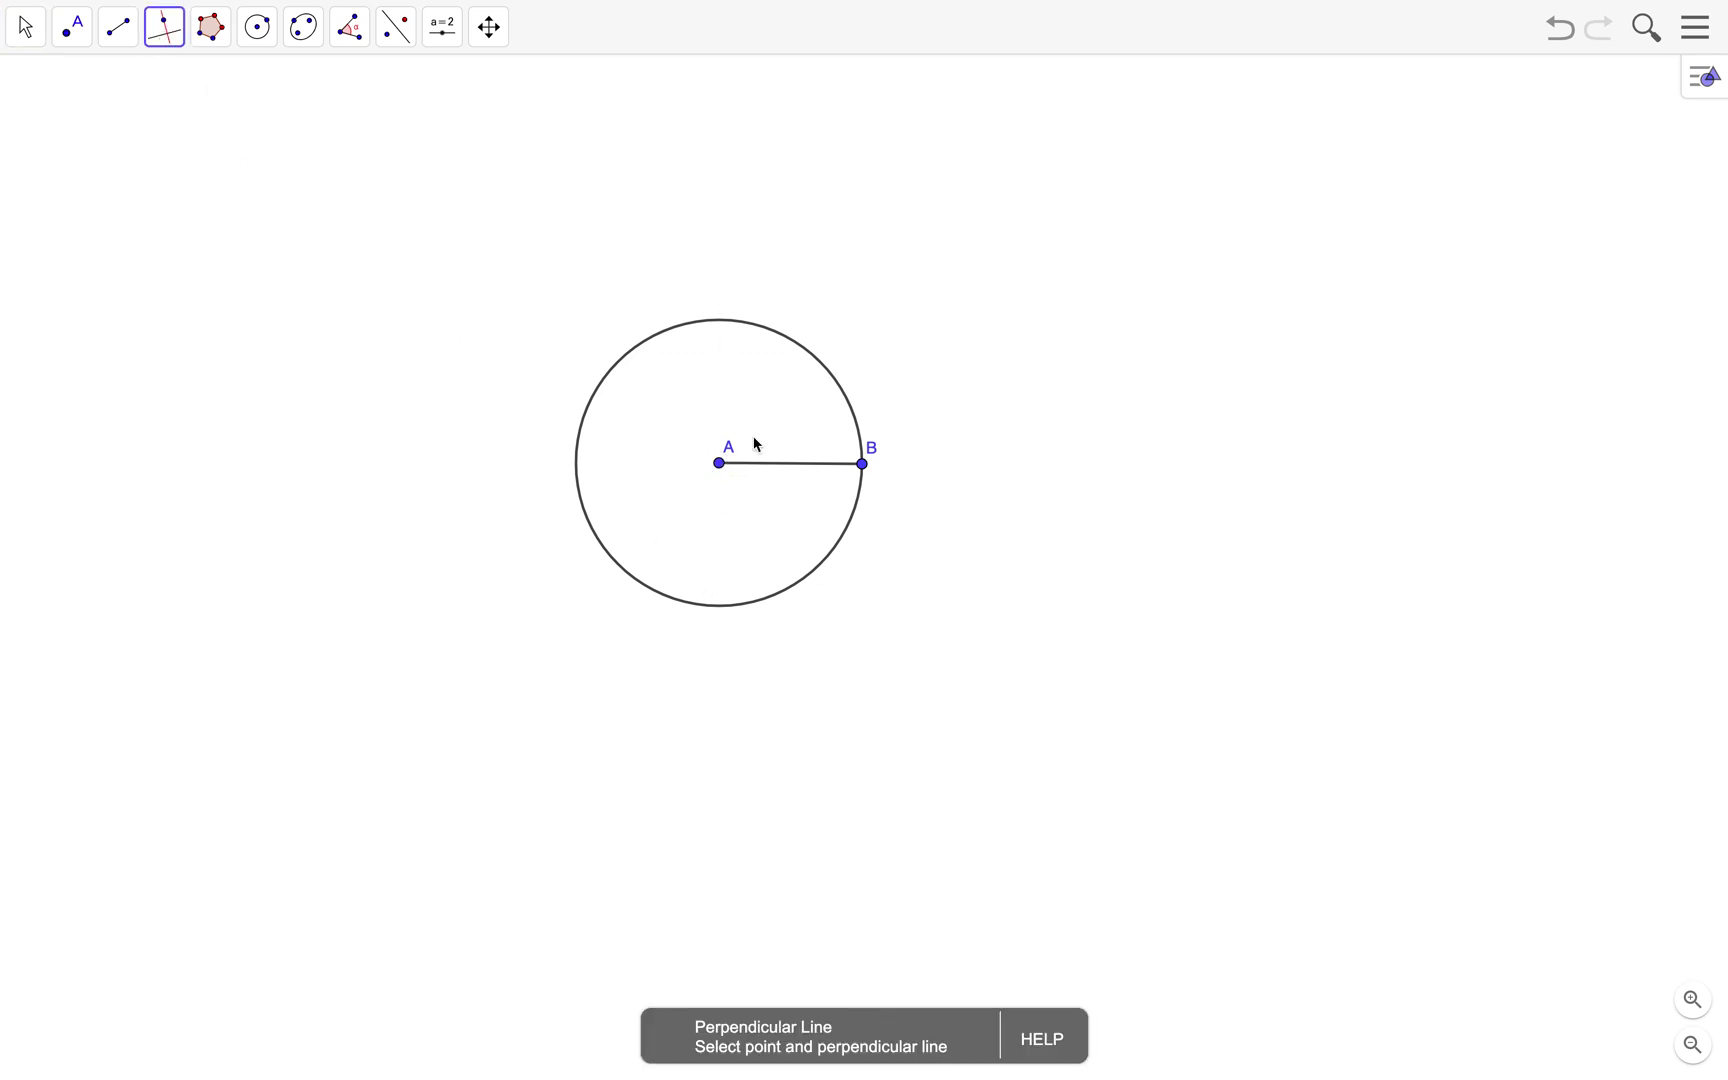
click(820, 472)
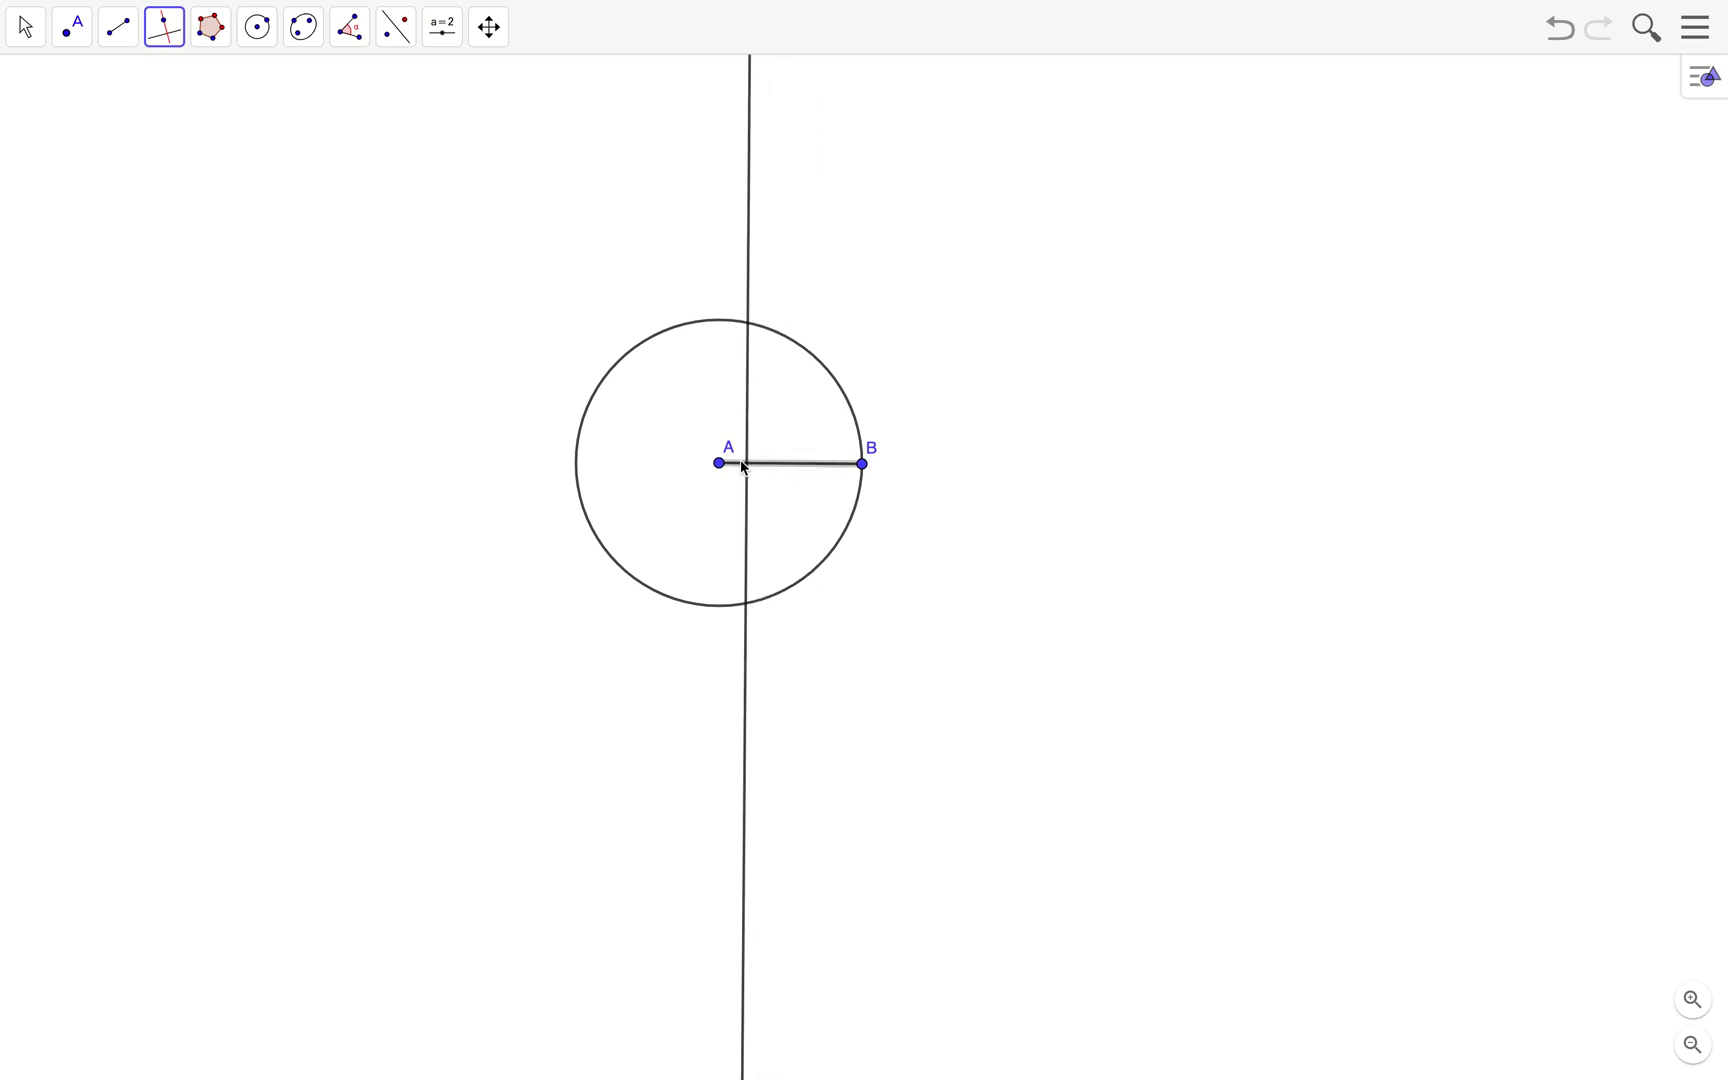
click(720, 464)
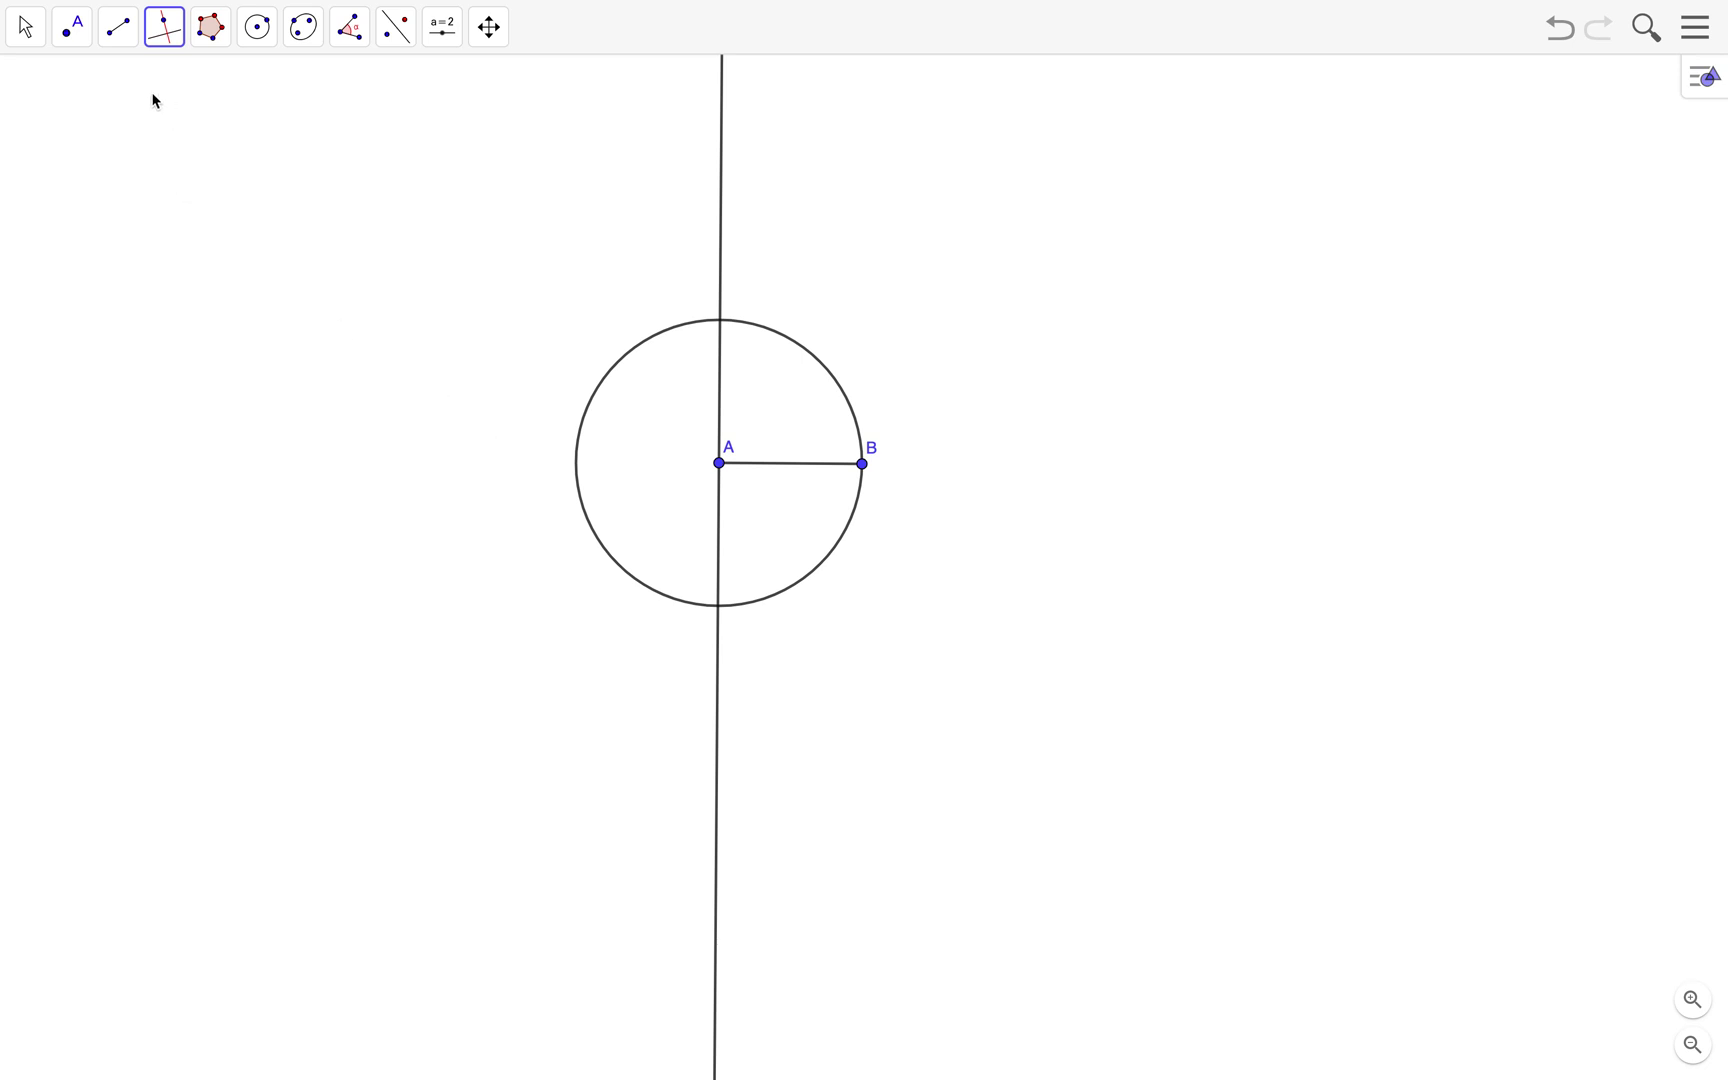
Mark point C where the perpendicular crosses the top of the circle.
click(82, 38)
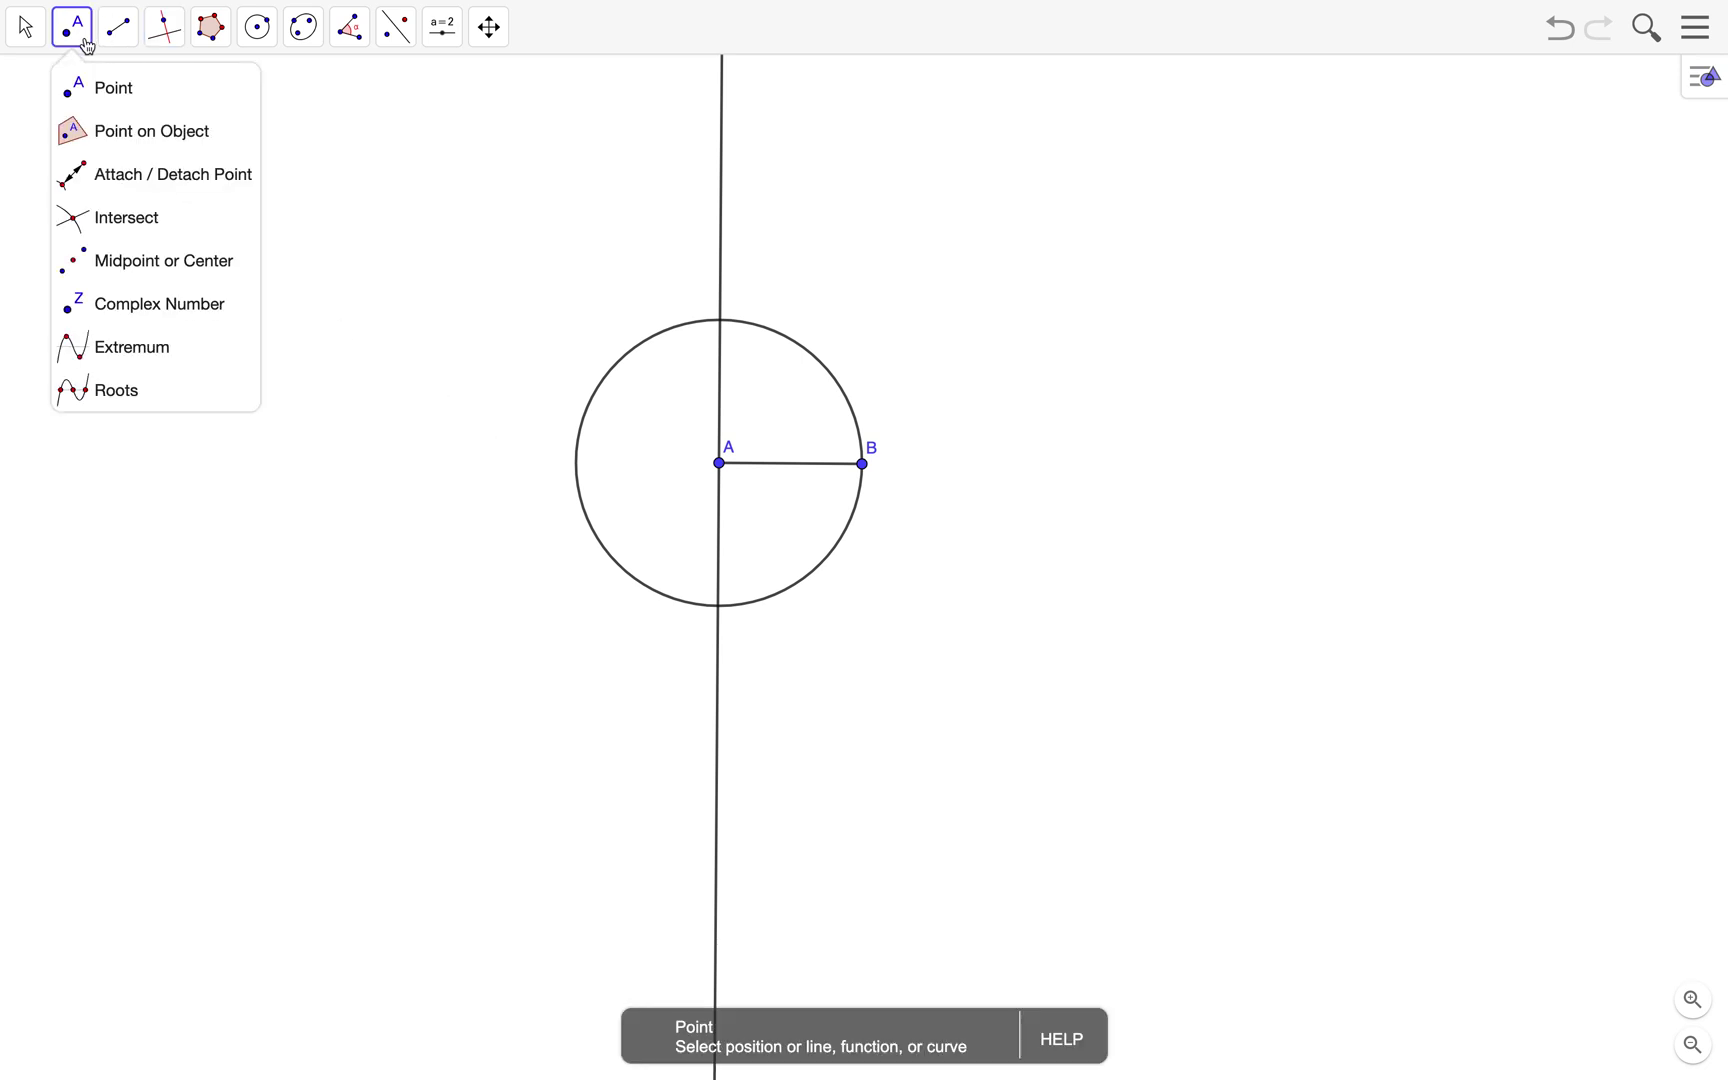
click(115, 220)
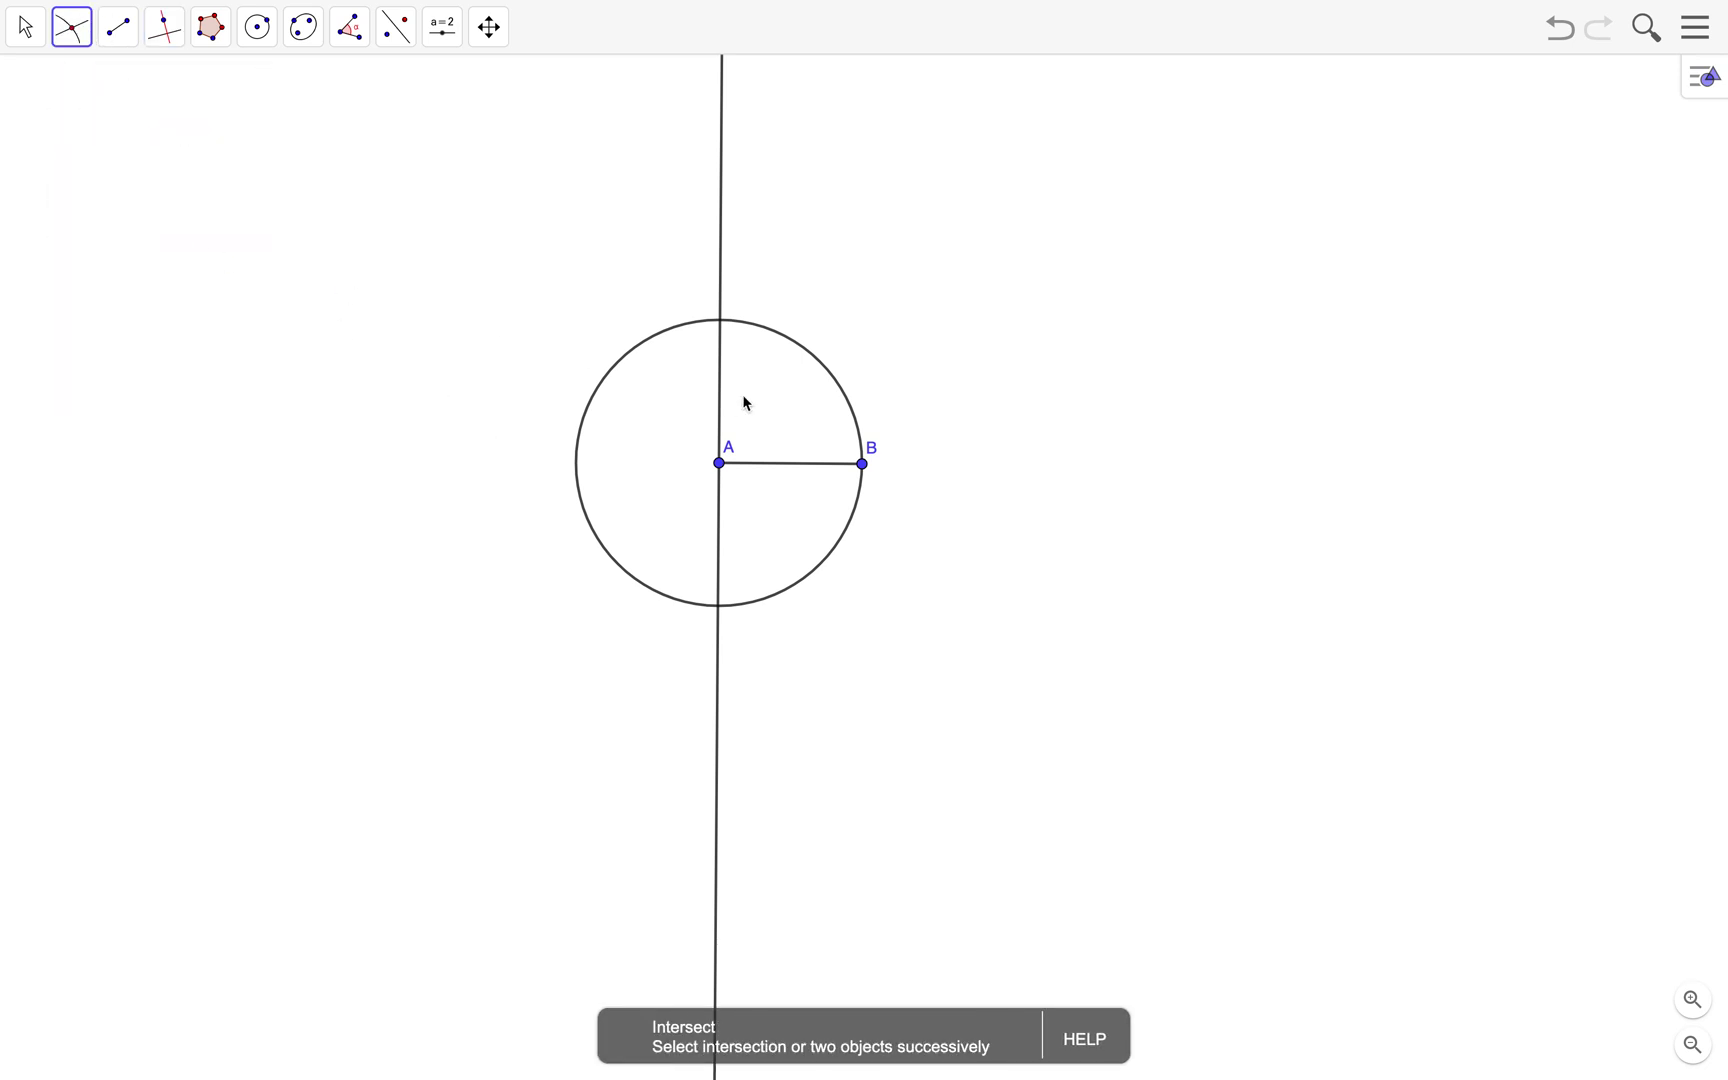
click(720, 320)
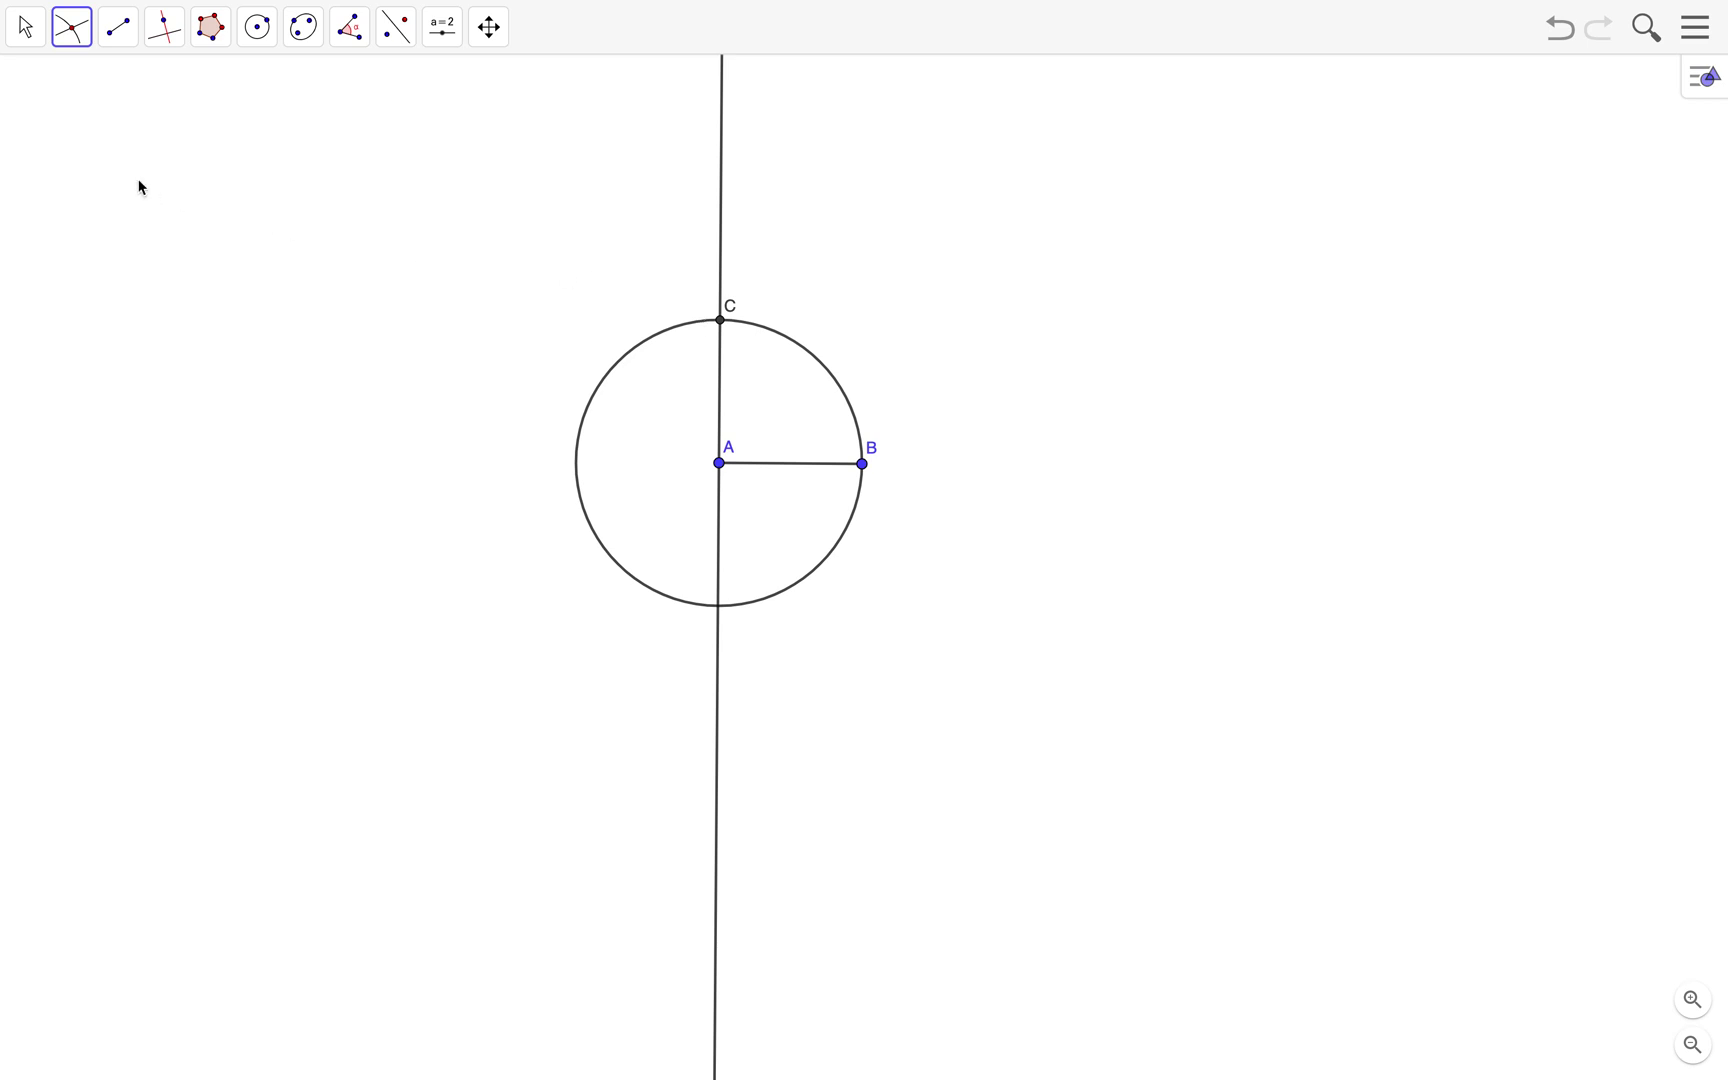
click(37, 47)
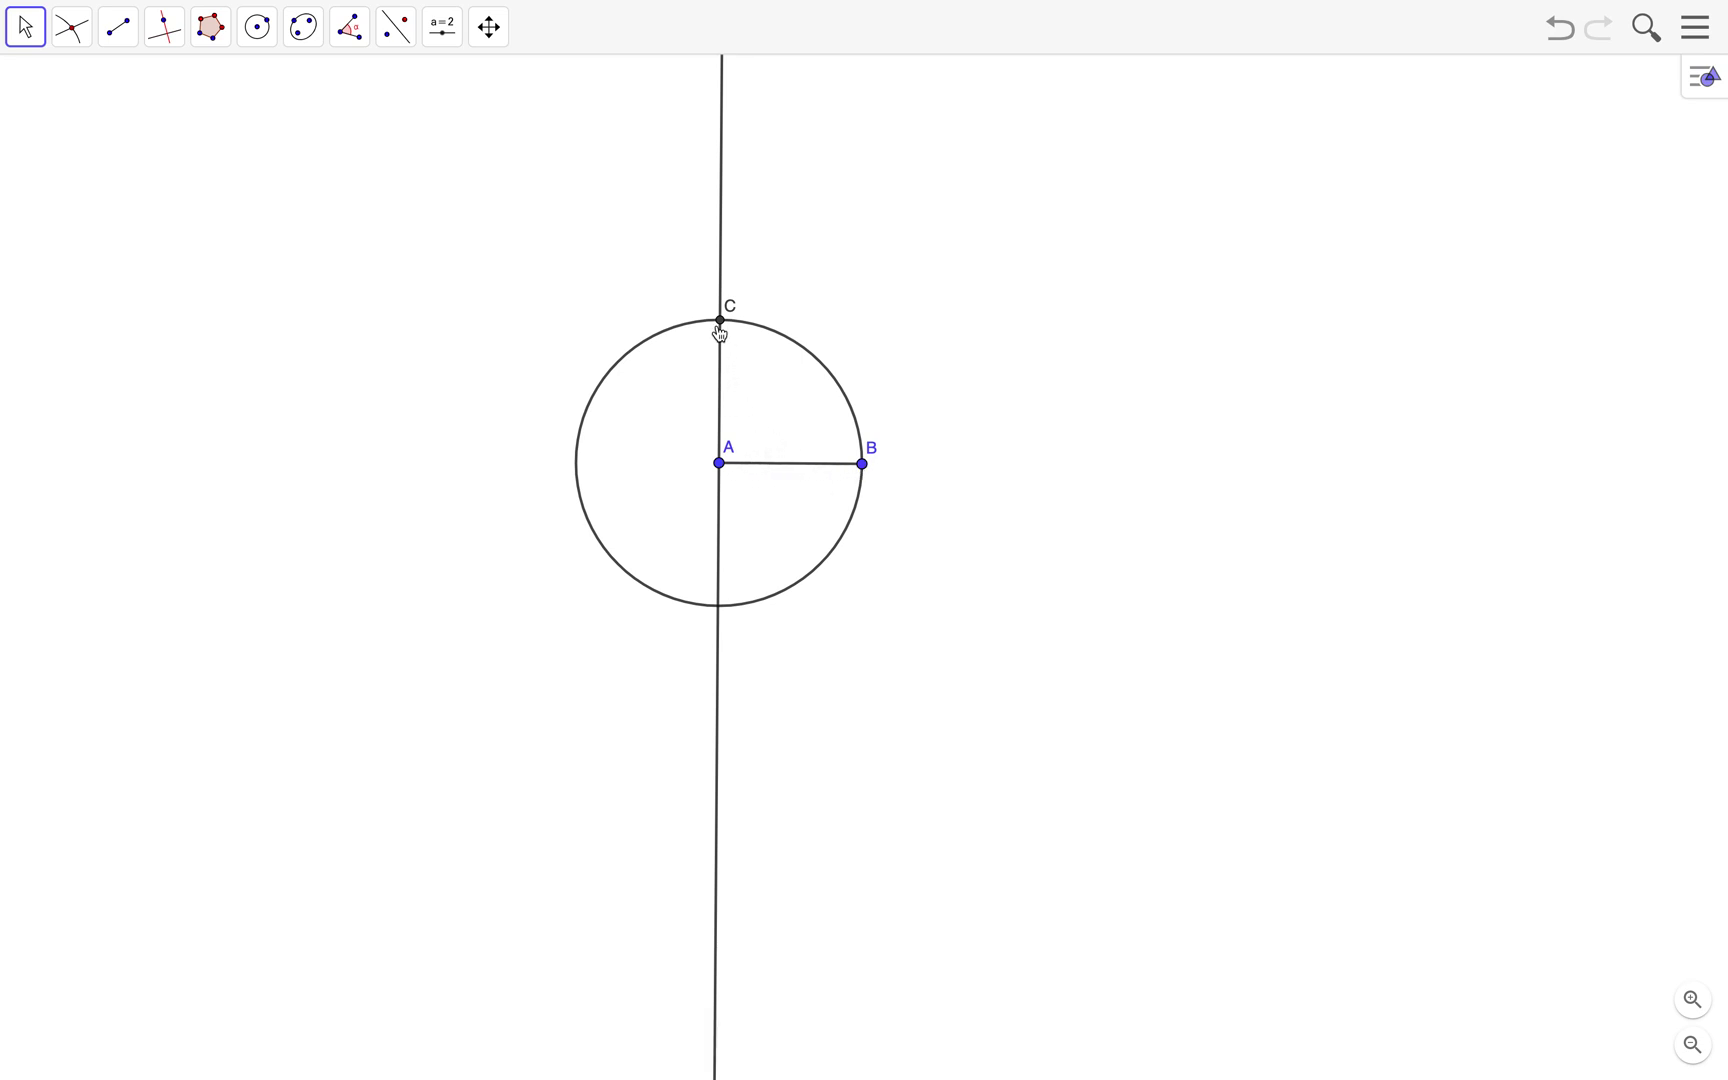
Draw a parallel to AB through C and a parallel to the vertical line through B.
click(158, 42)
click(193, 128)
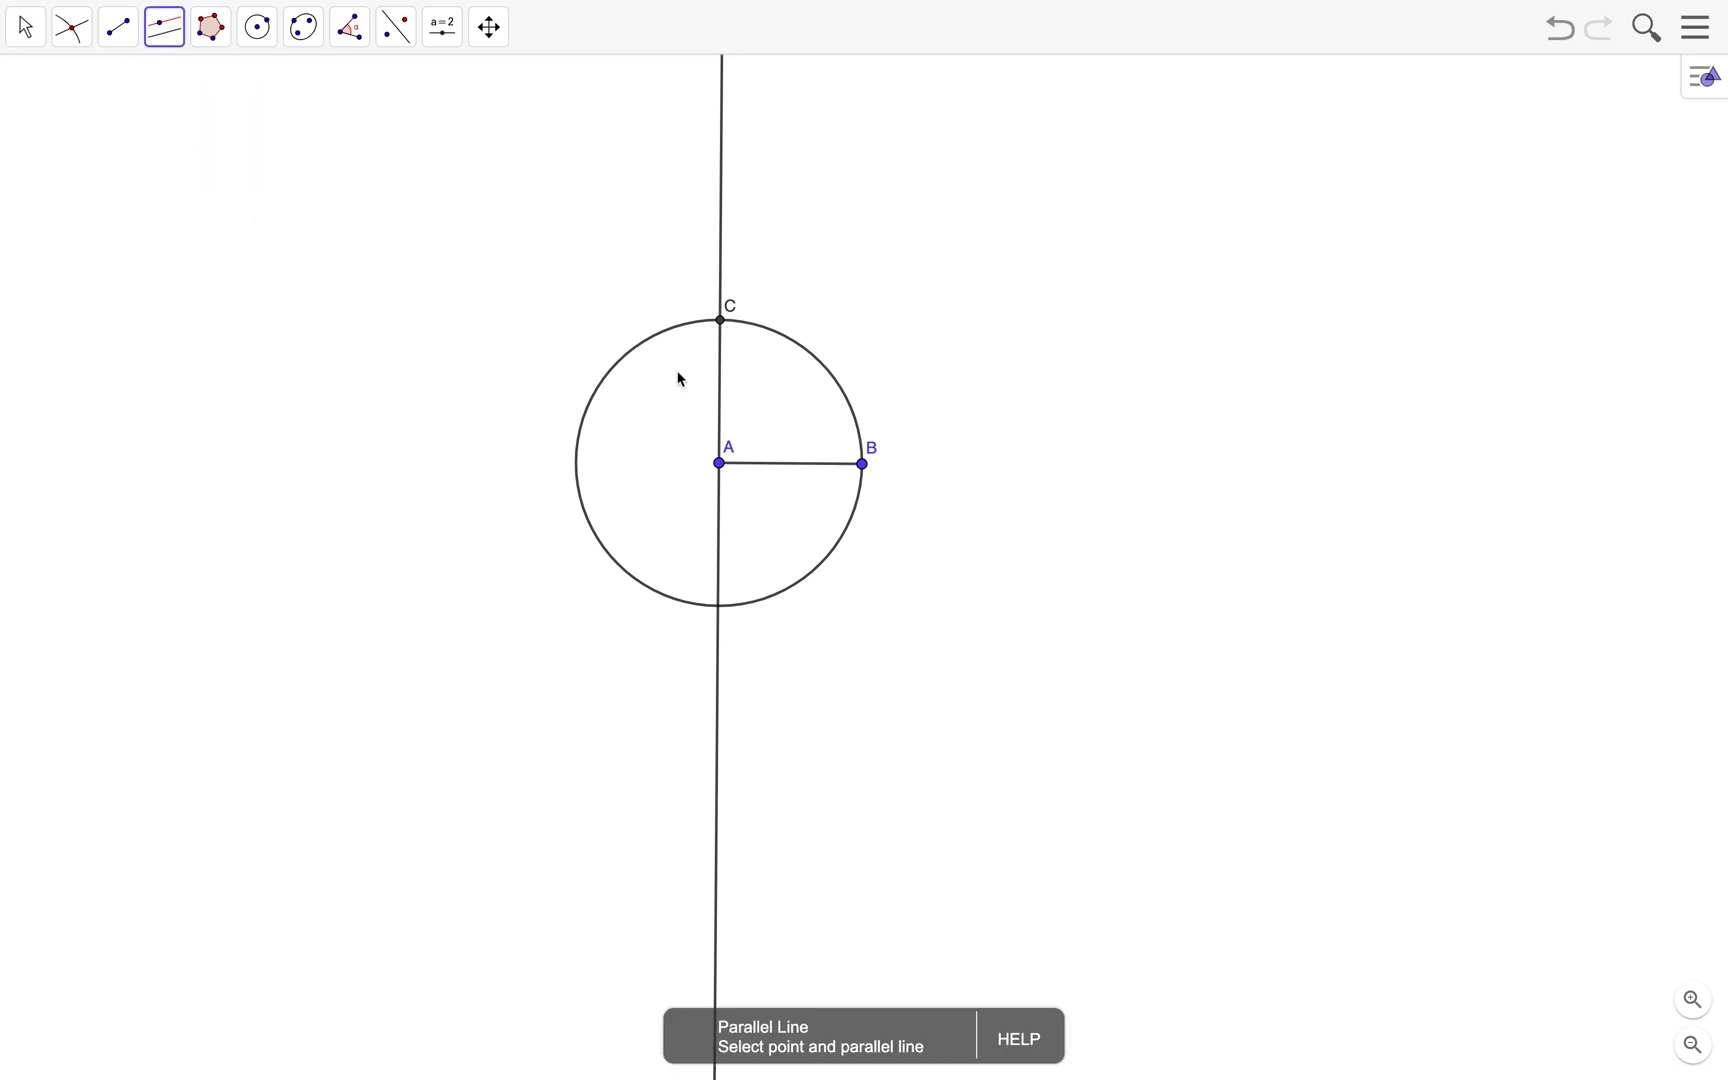
click(800, 470)
click(720, 321)
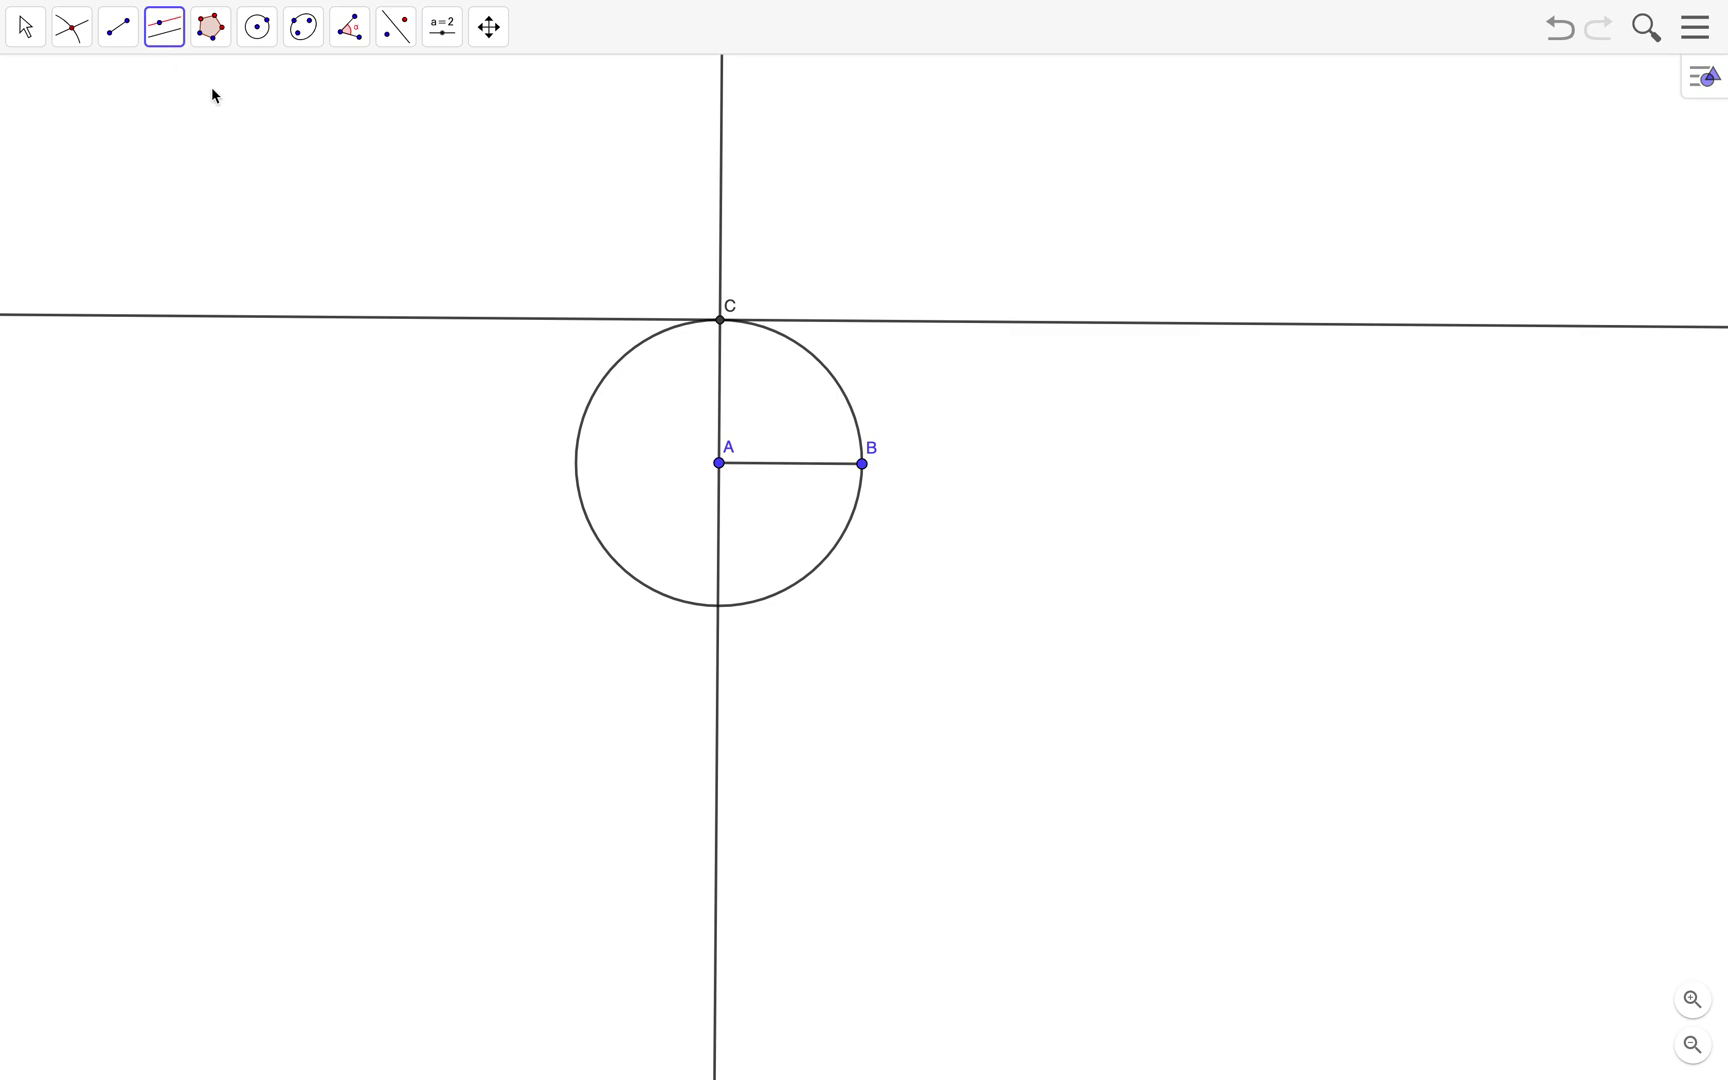
click(722, 410)
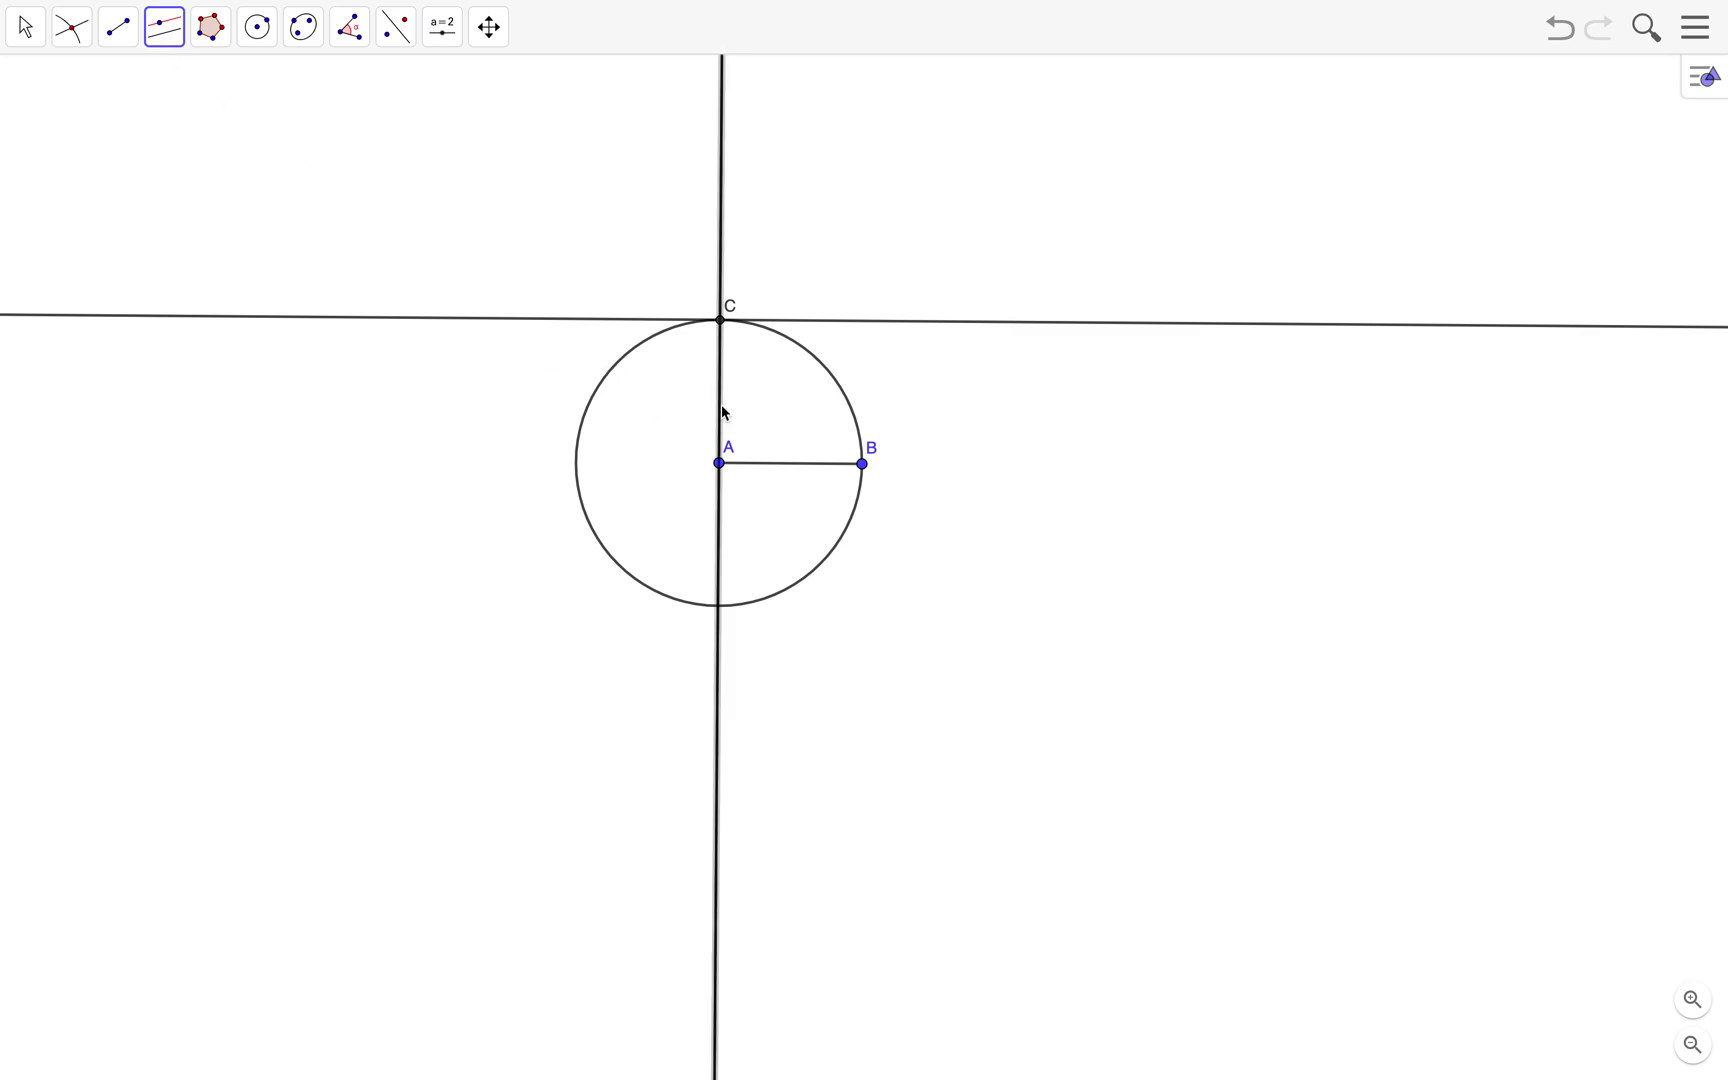
click(862, 464)
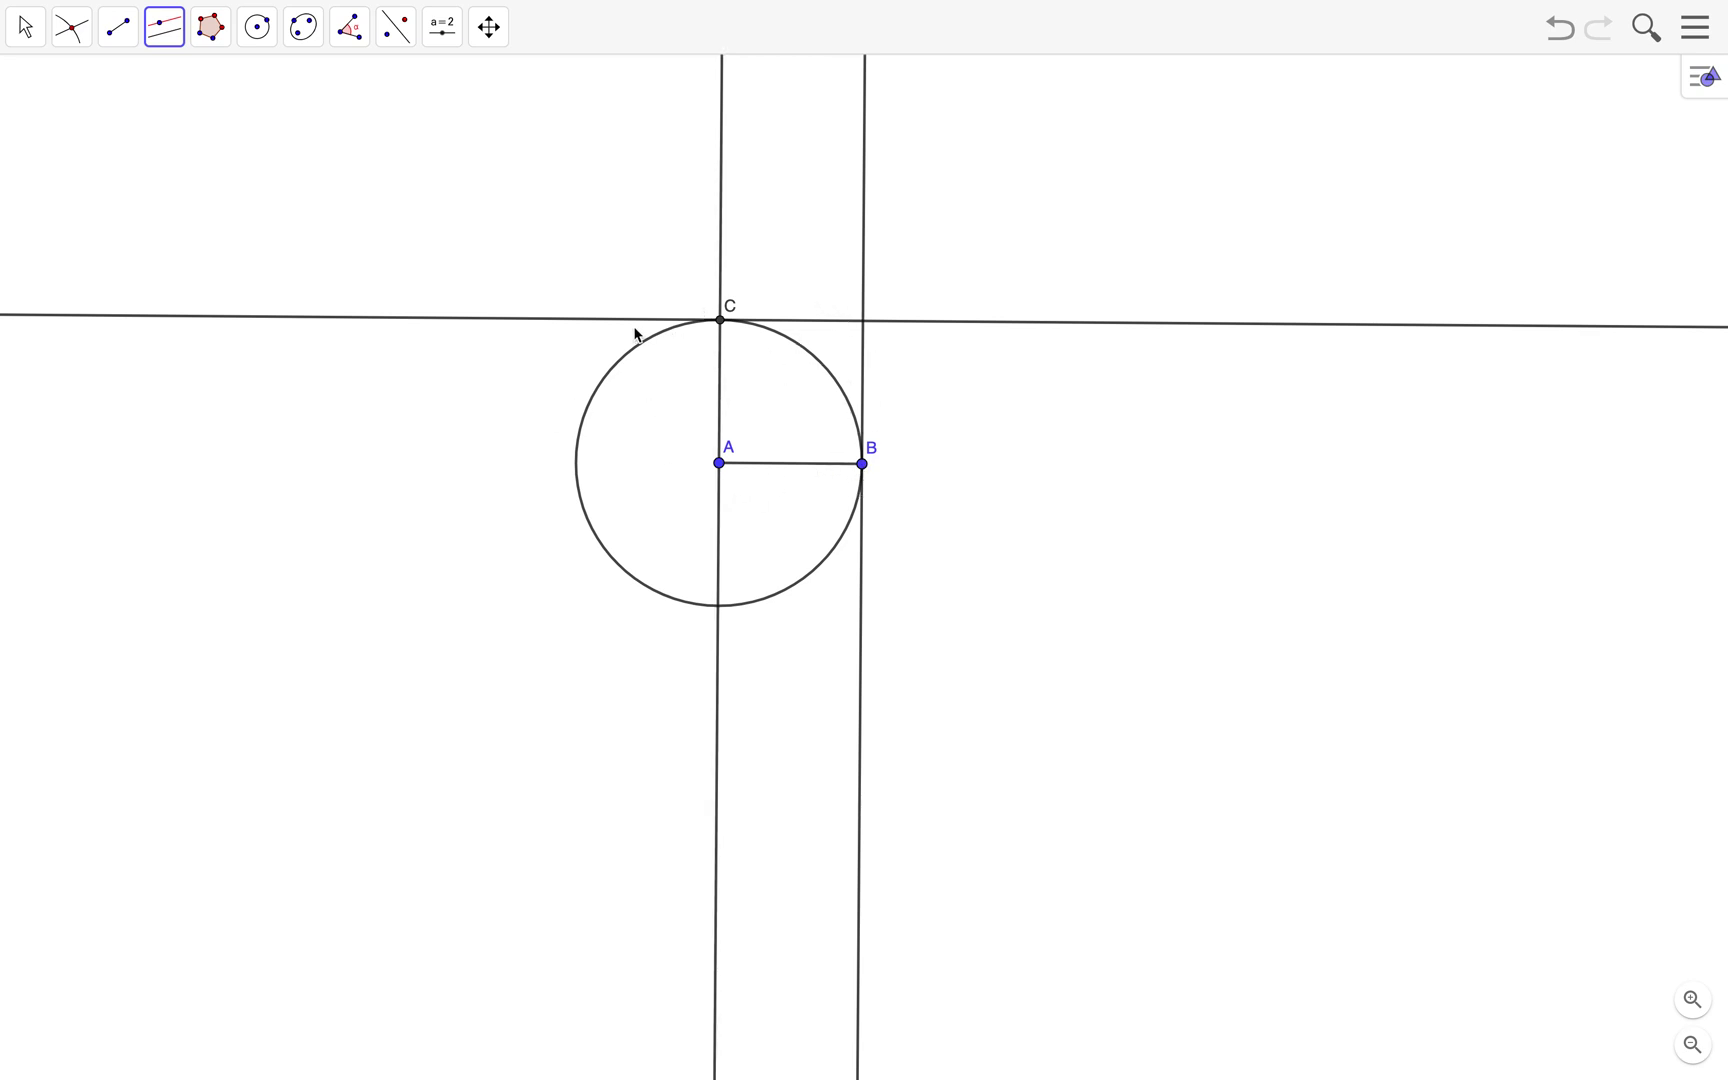
Create point D at the intersection of the right vertical line and the line through C.
click(86, 46)
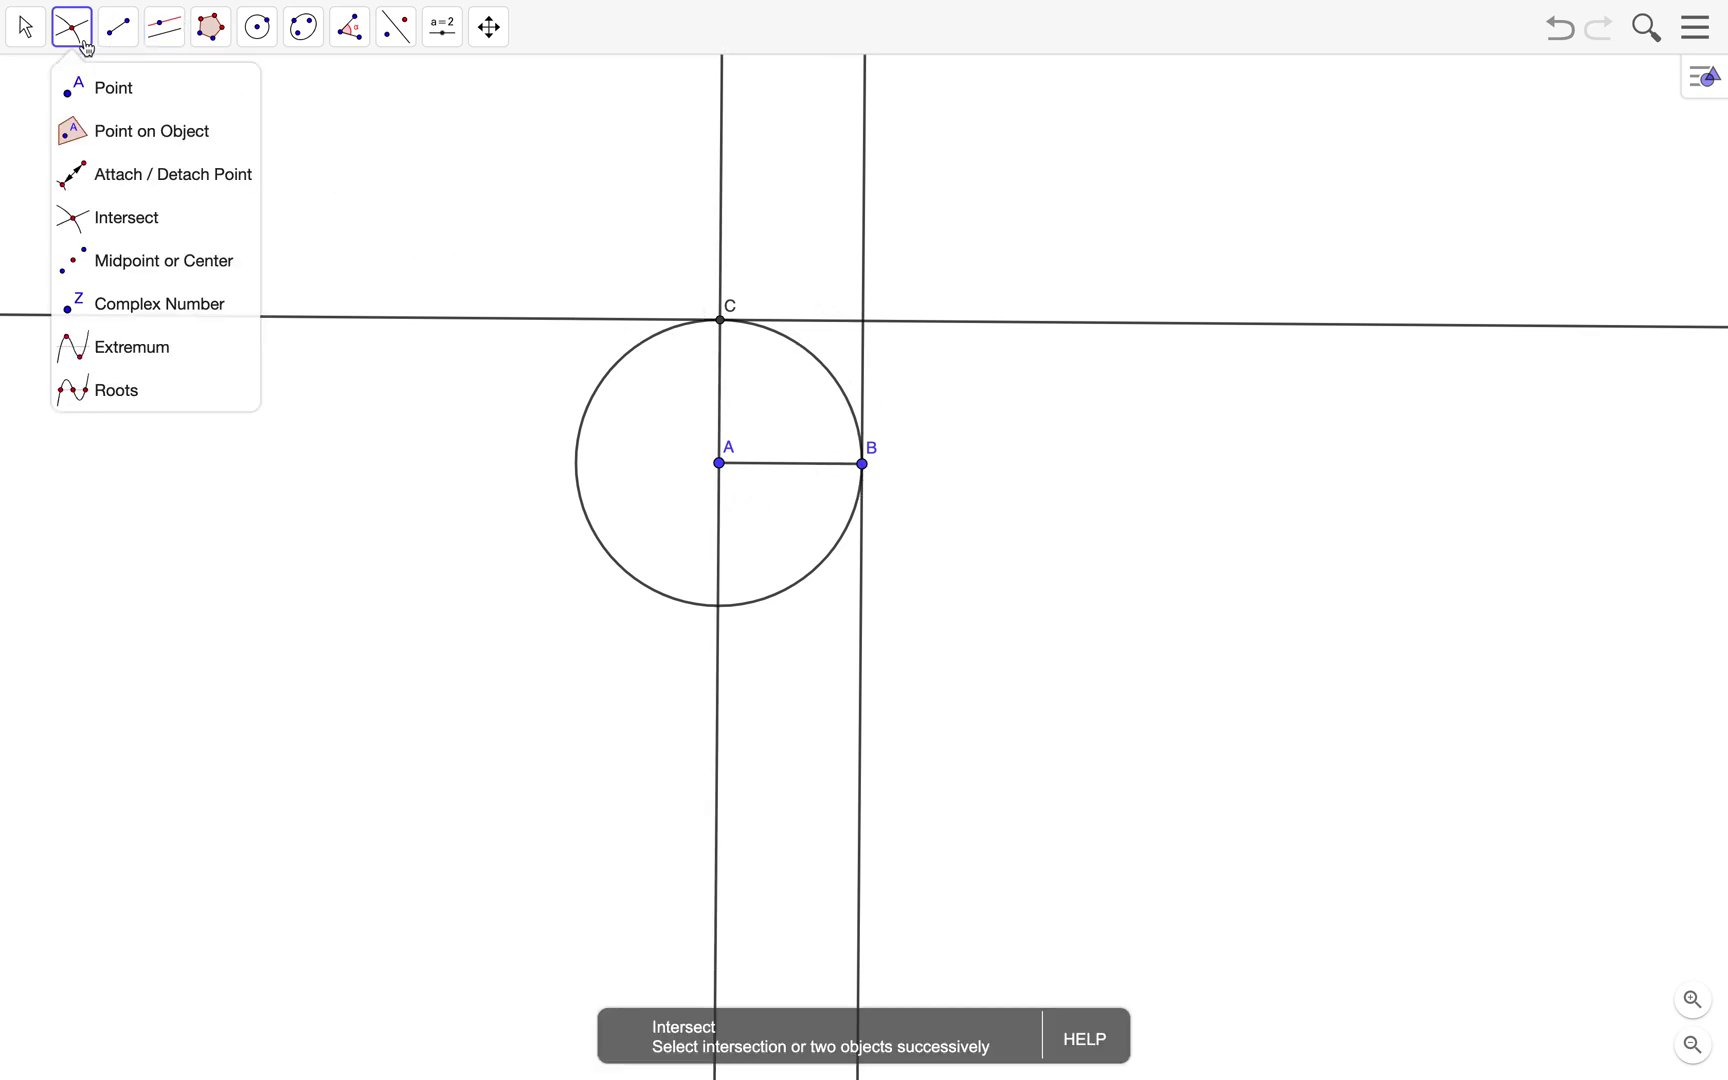
click(151, 238)
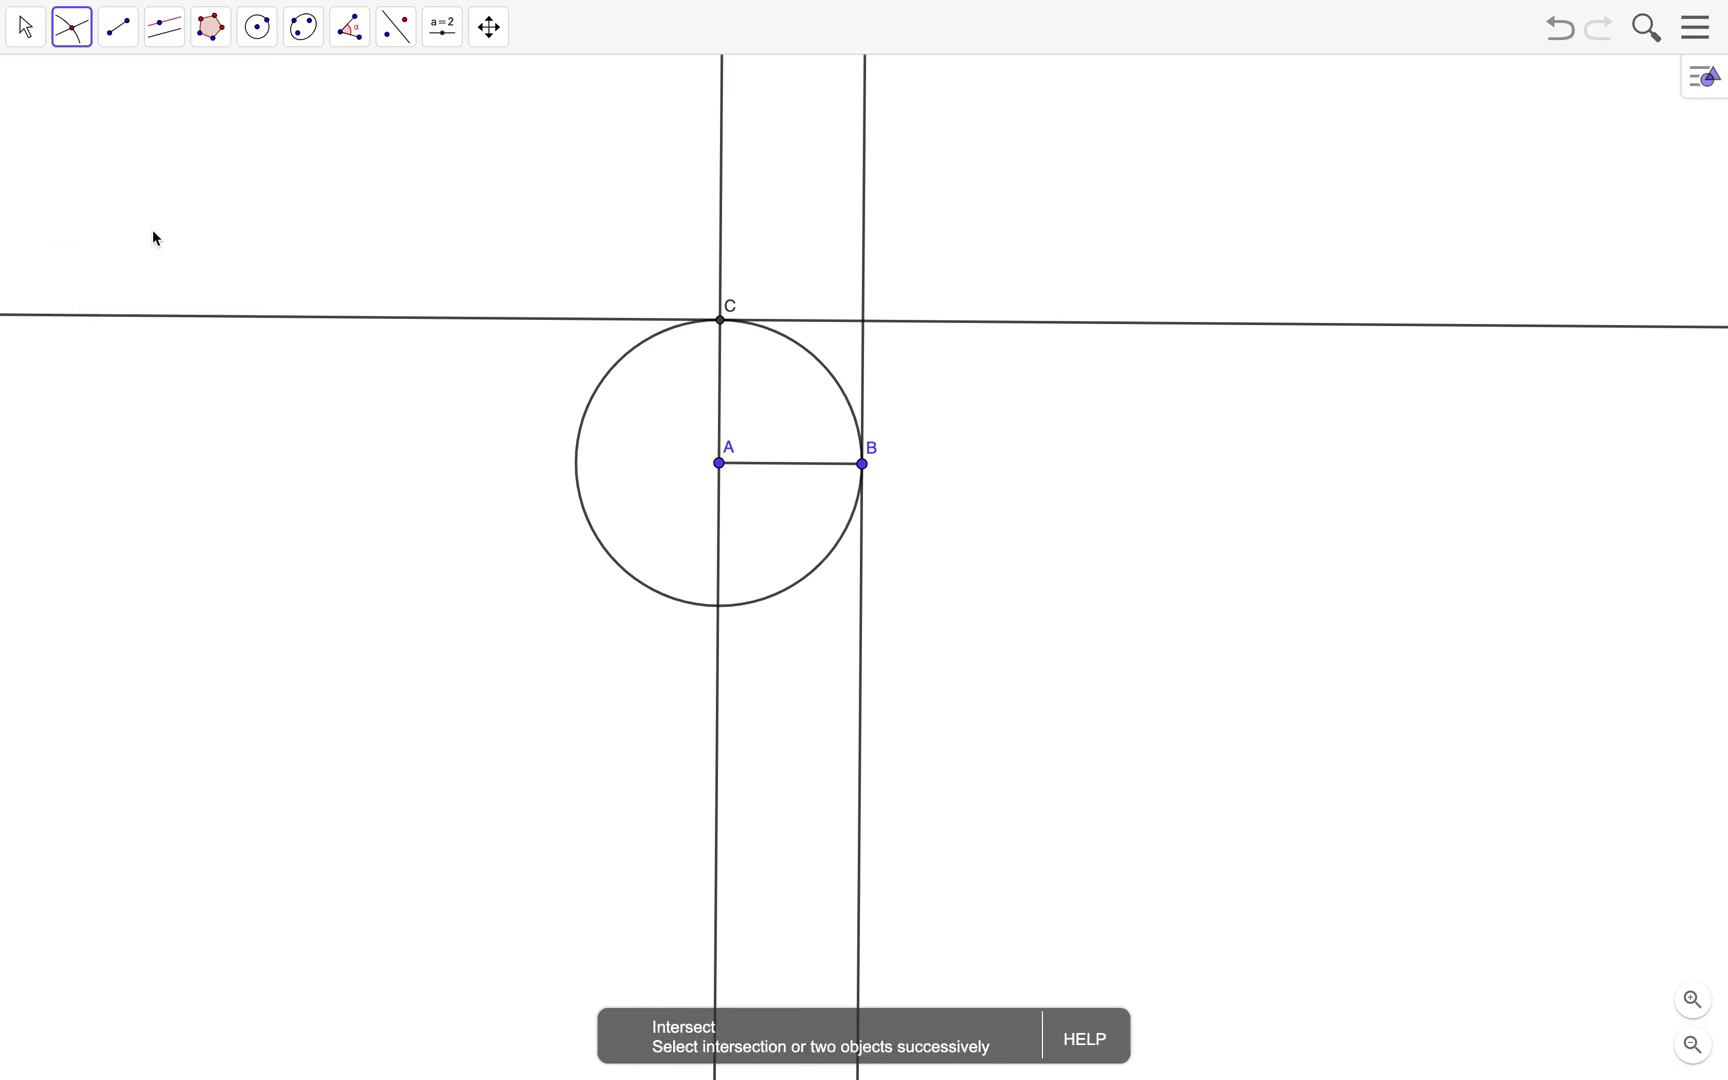
click(864, 268)
click(934, 322)
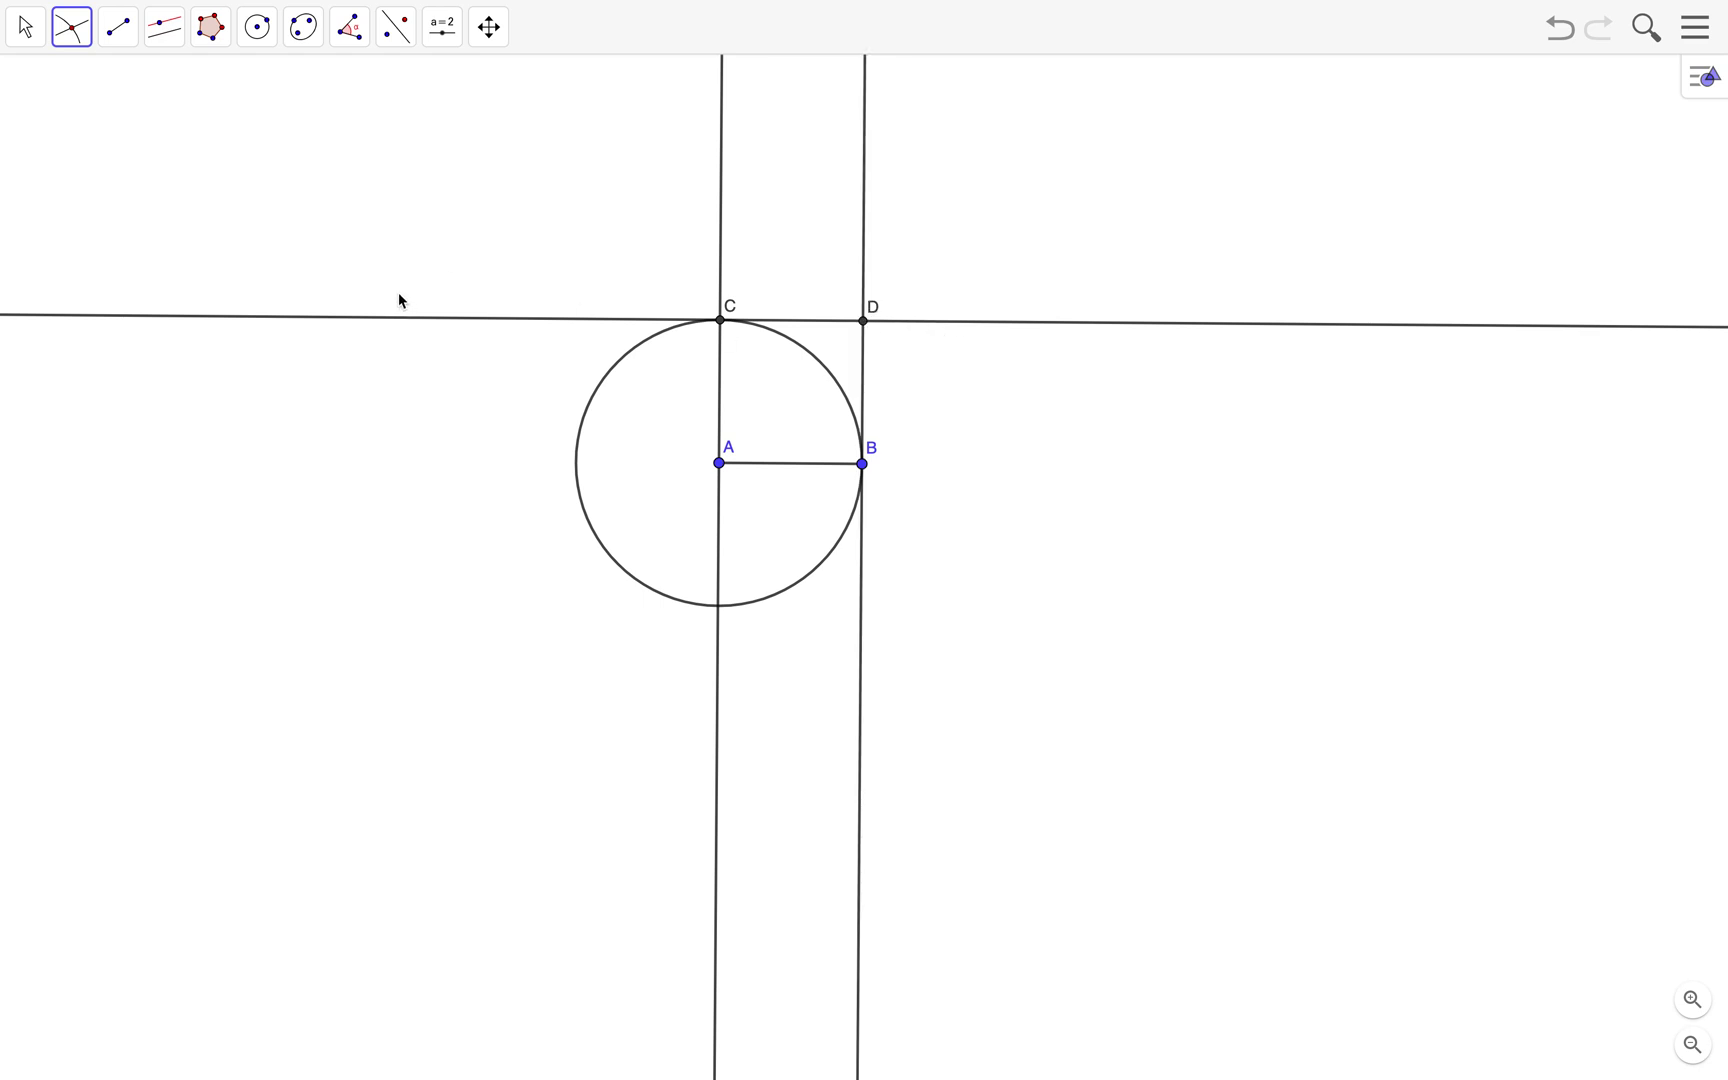
Drag point B to verify the construction holds.
click(25, 27)
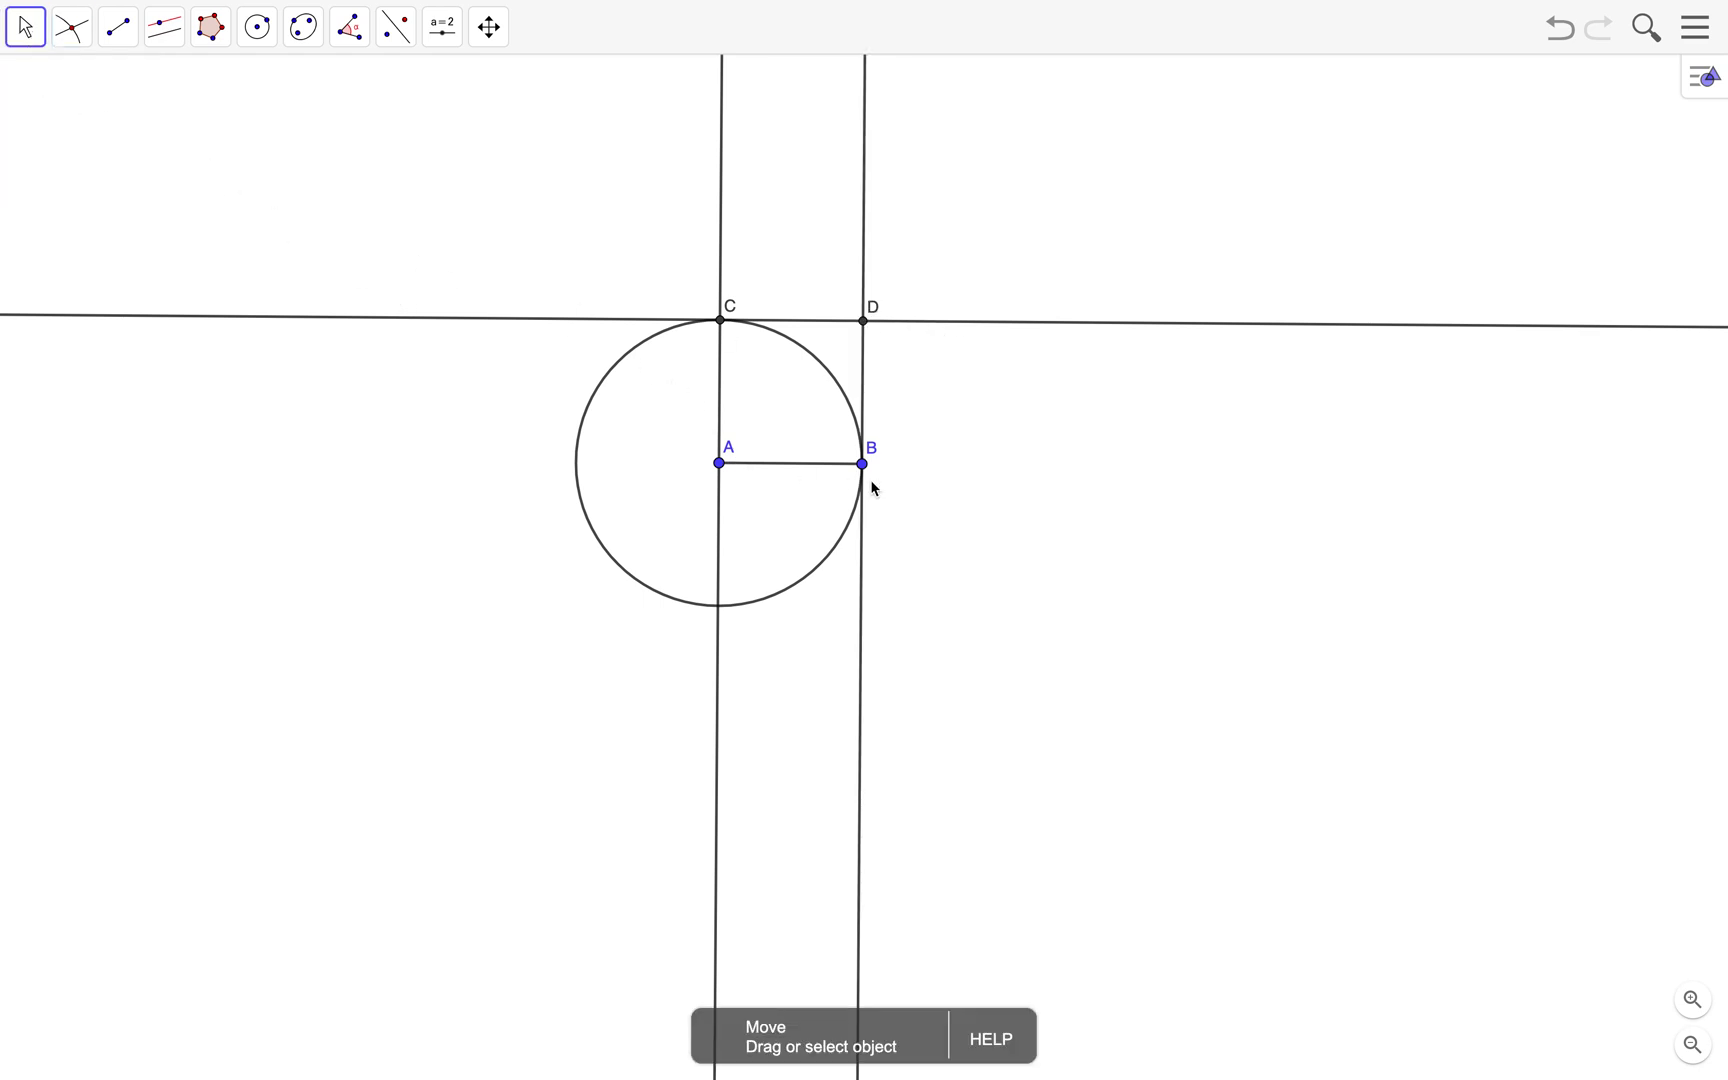
drag(862, 463, 646, 484)
right_click(855, 366)
Hide the lines through C, B and A and the circle.
click(901, 411)
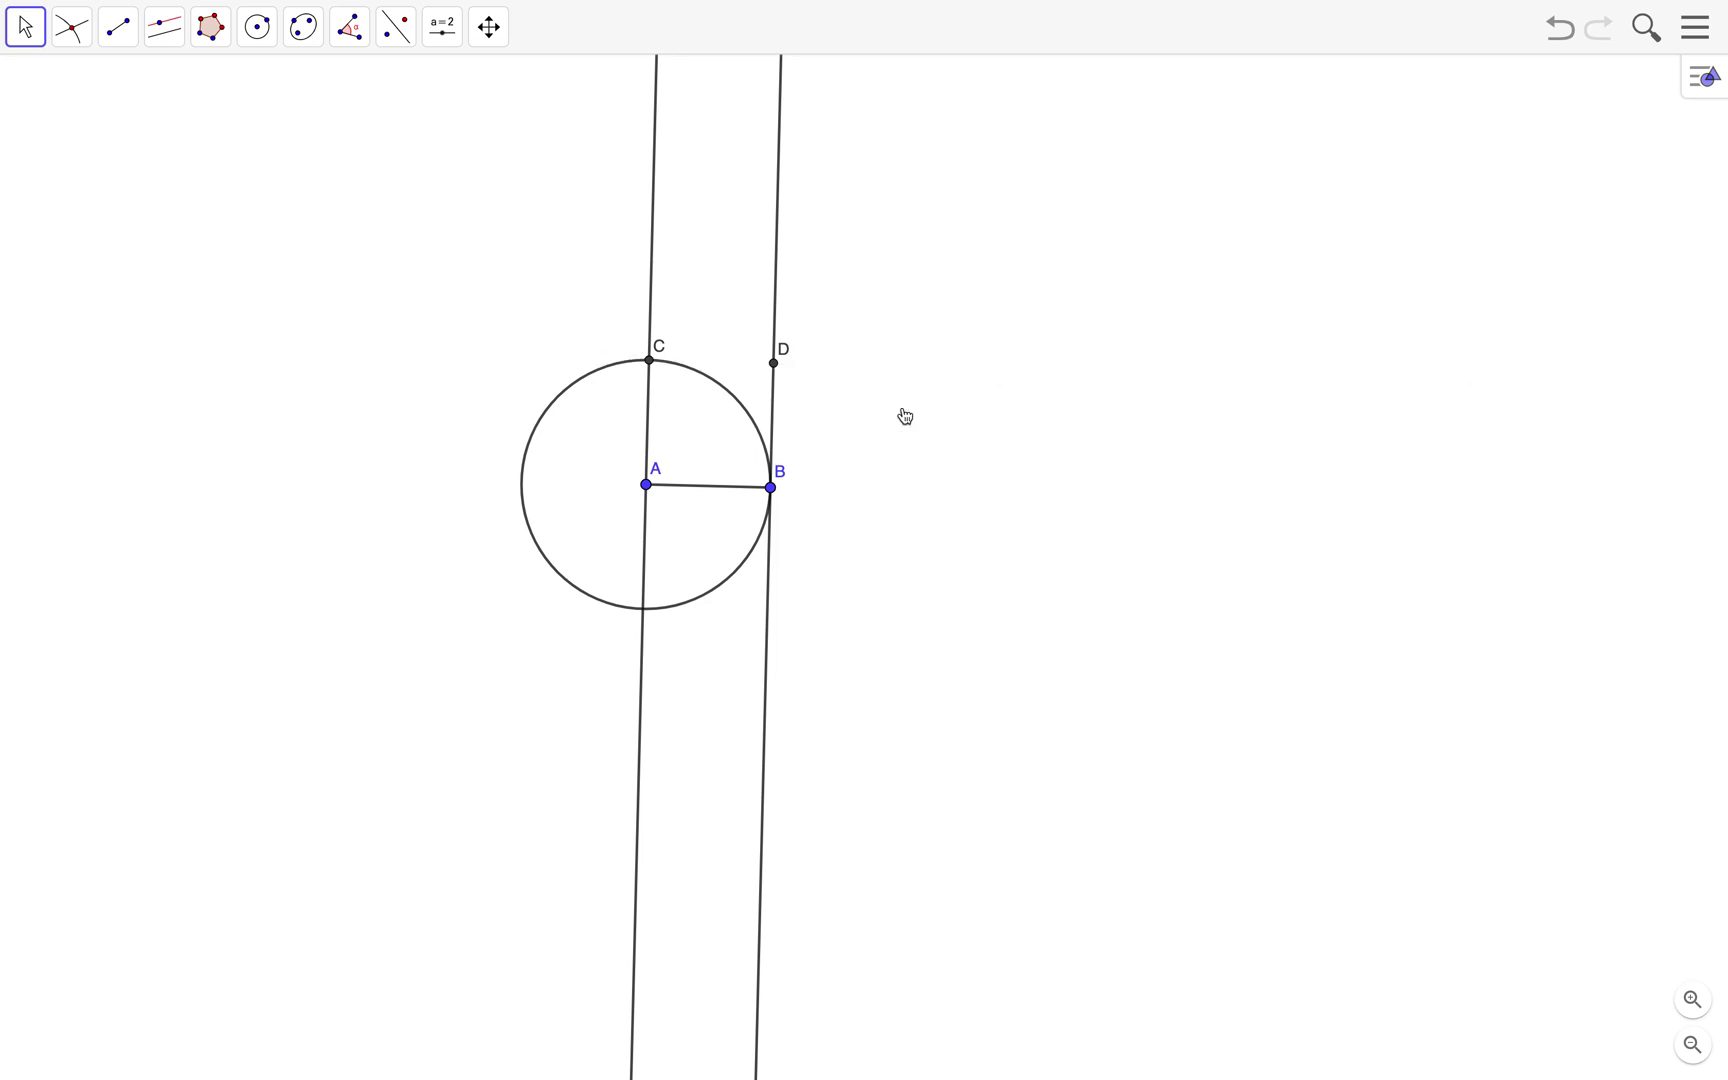
right_click(777, 290)
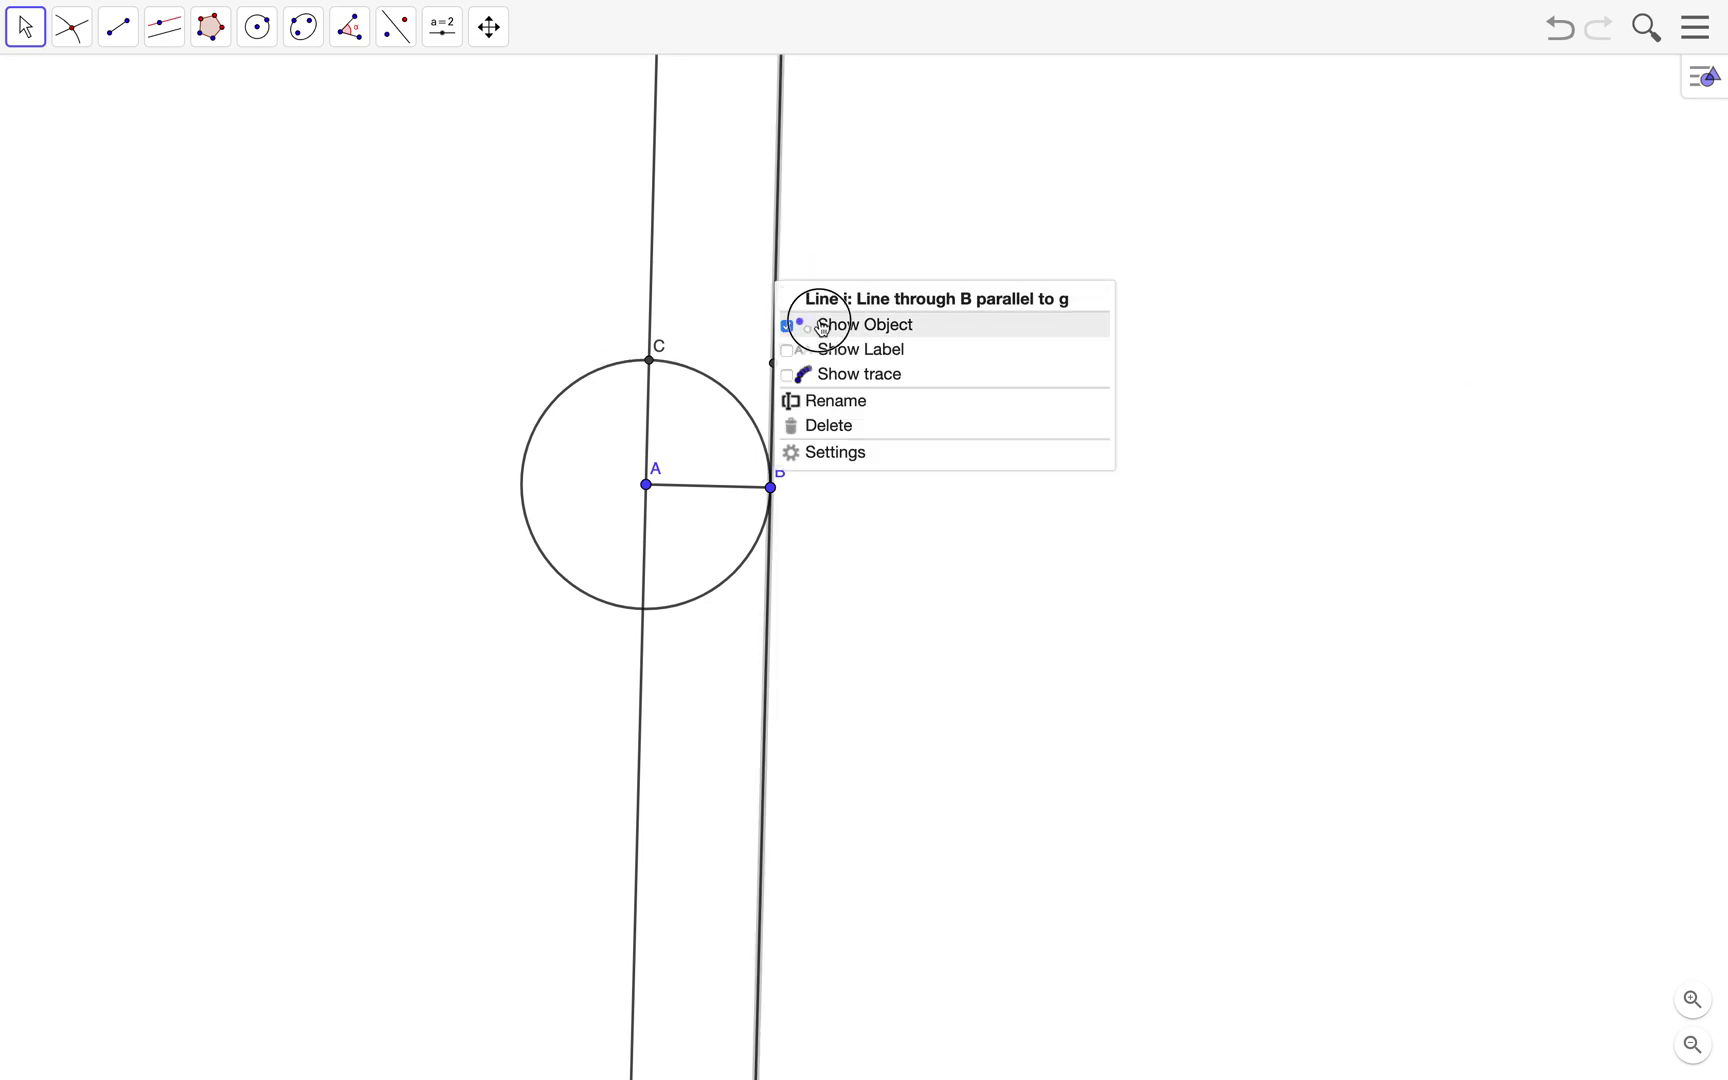
click(822, 326)
right_click(656, 268)
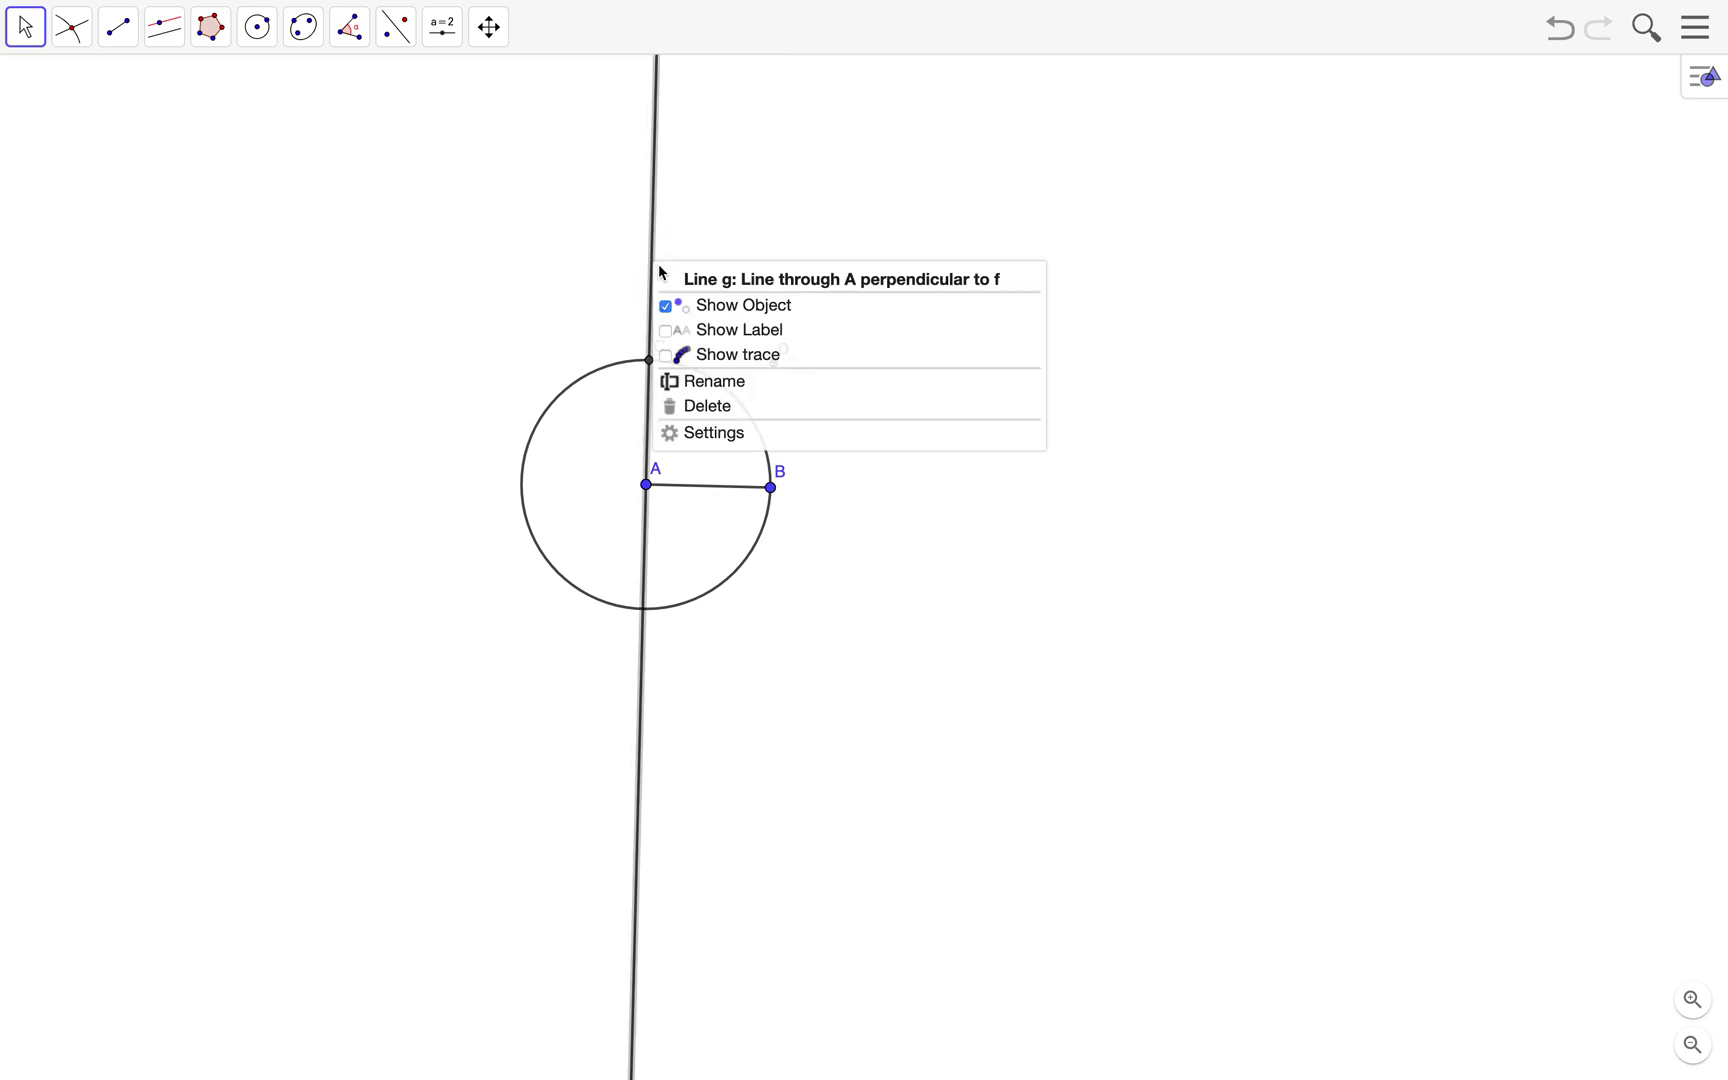
click(726, 319)
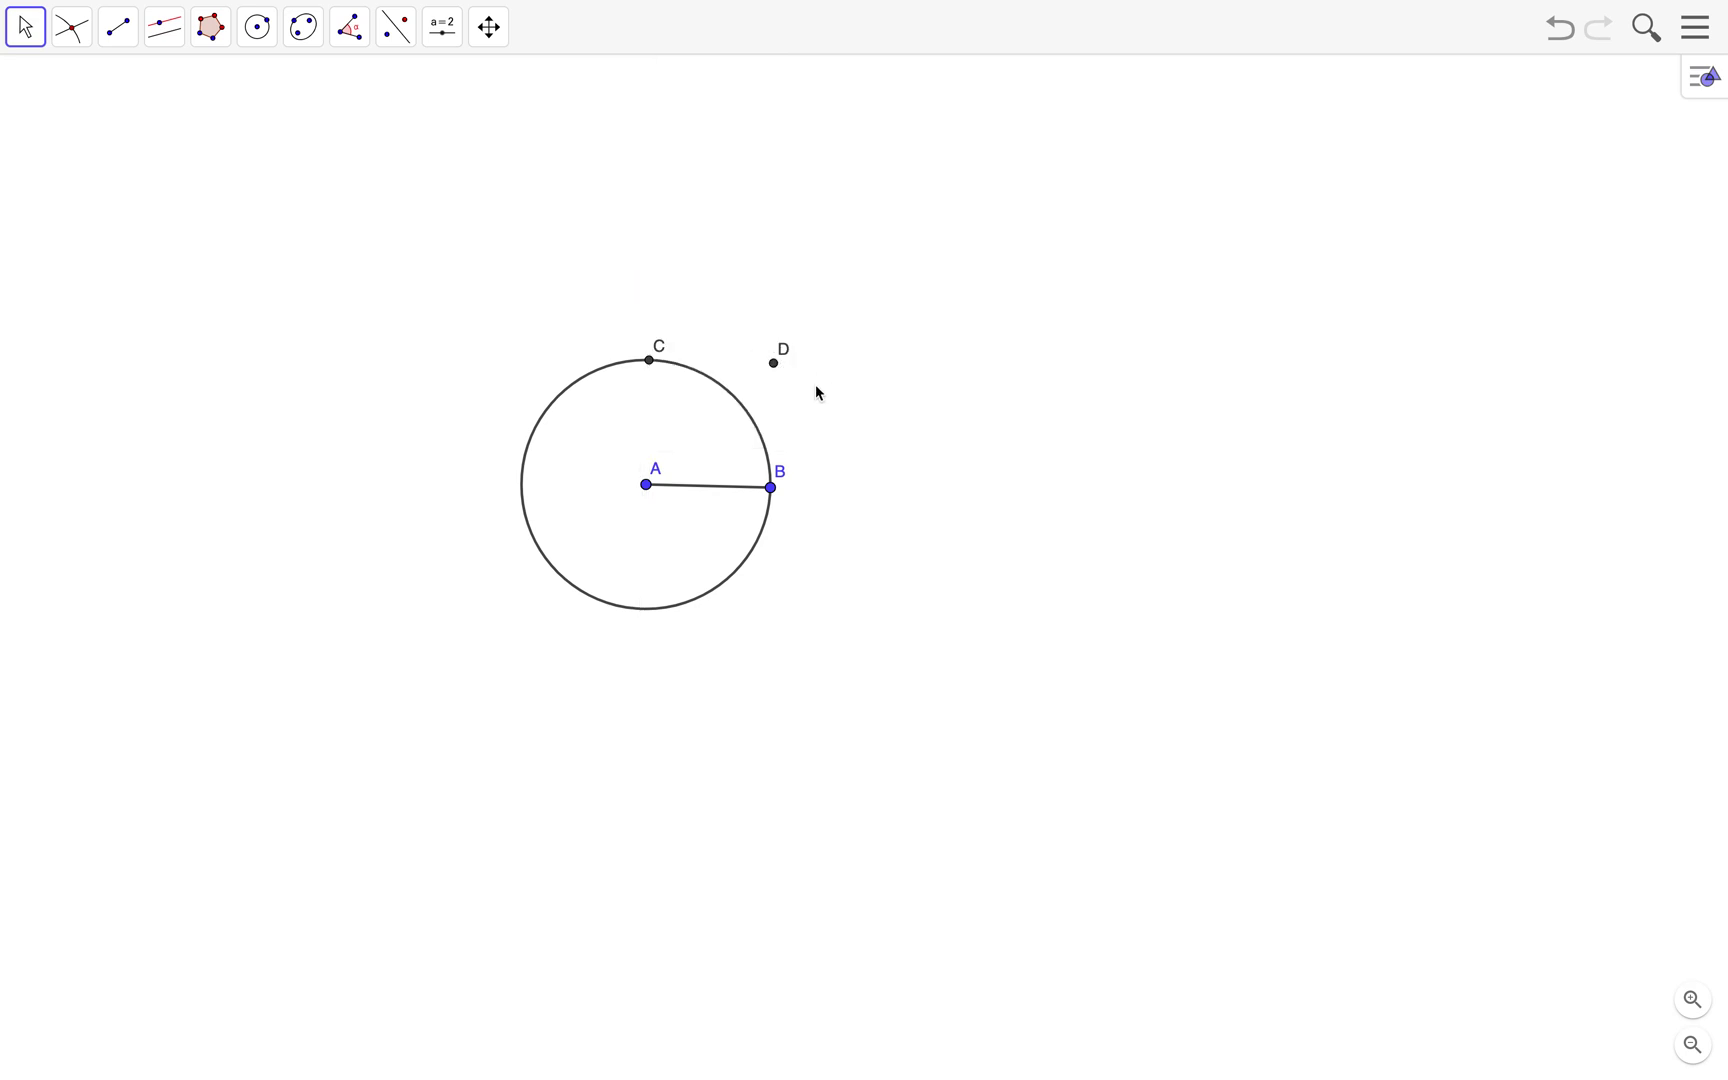
right_click(722, 391)
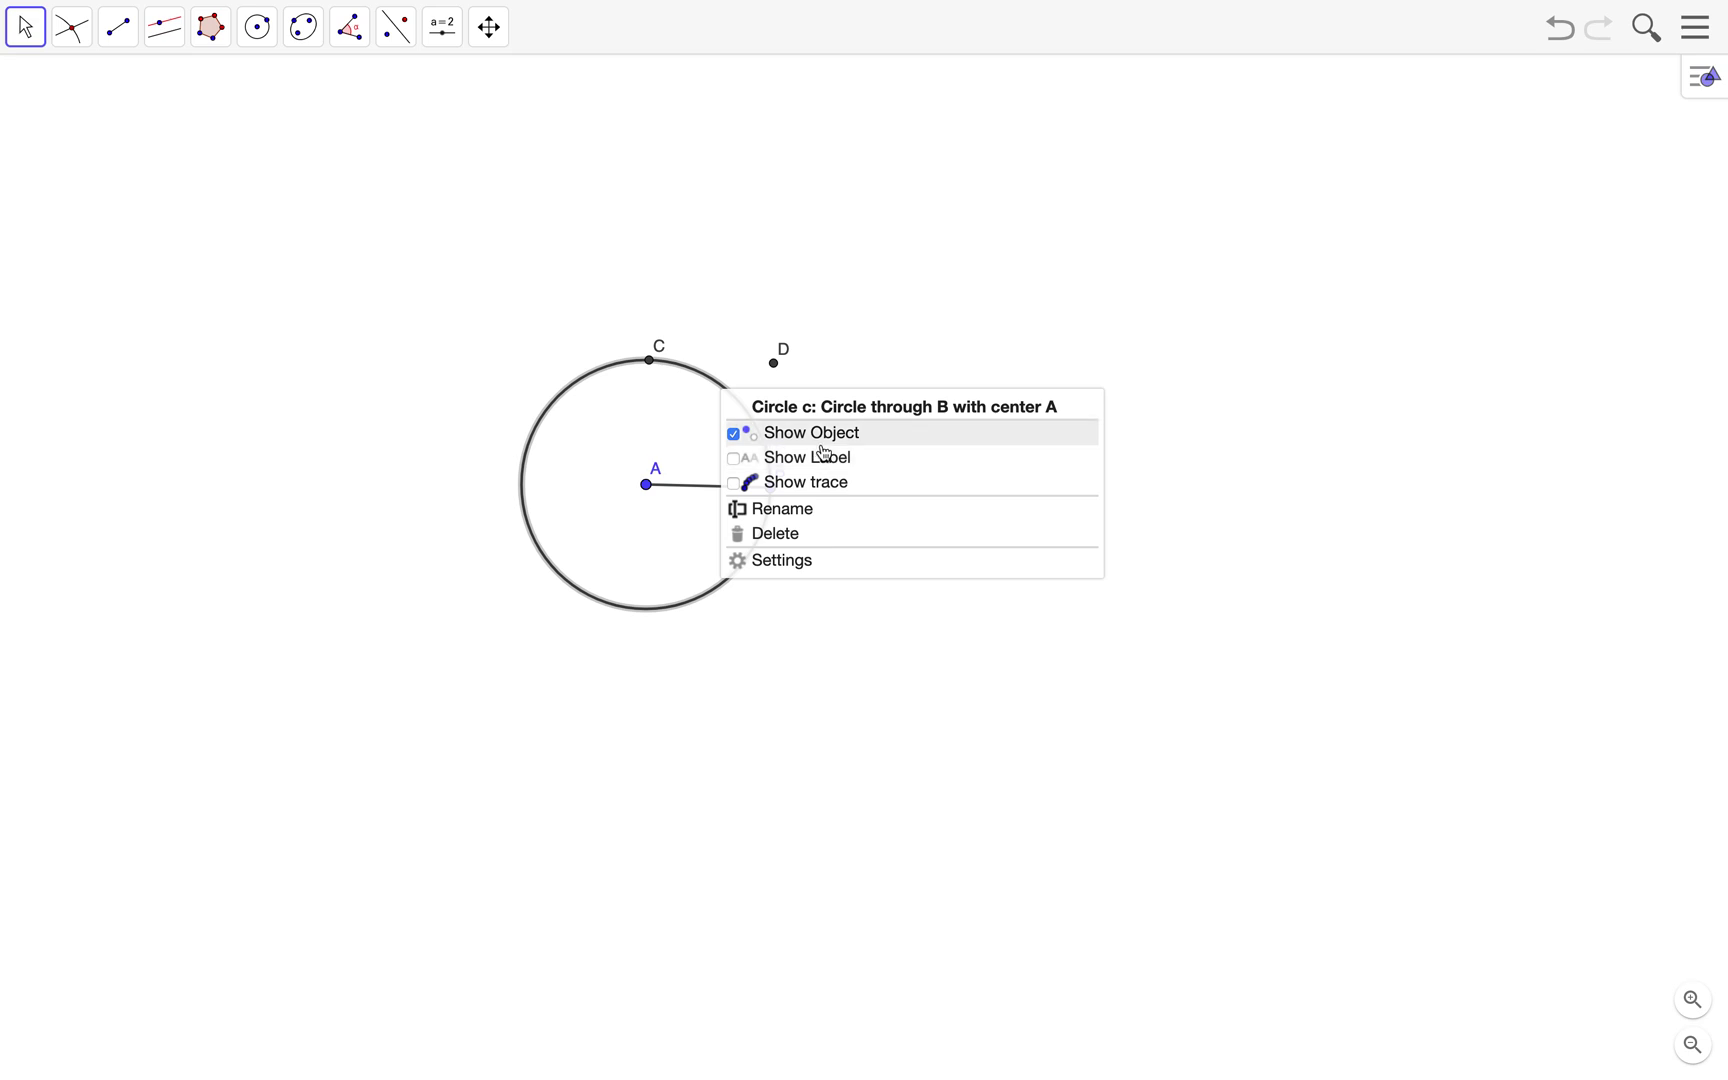
click(765, 432)
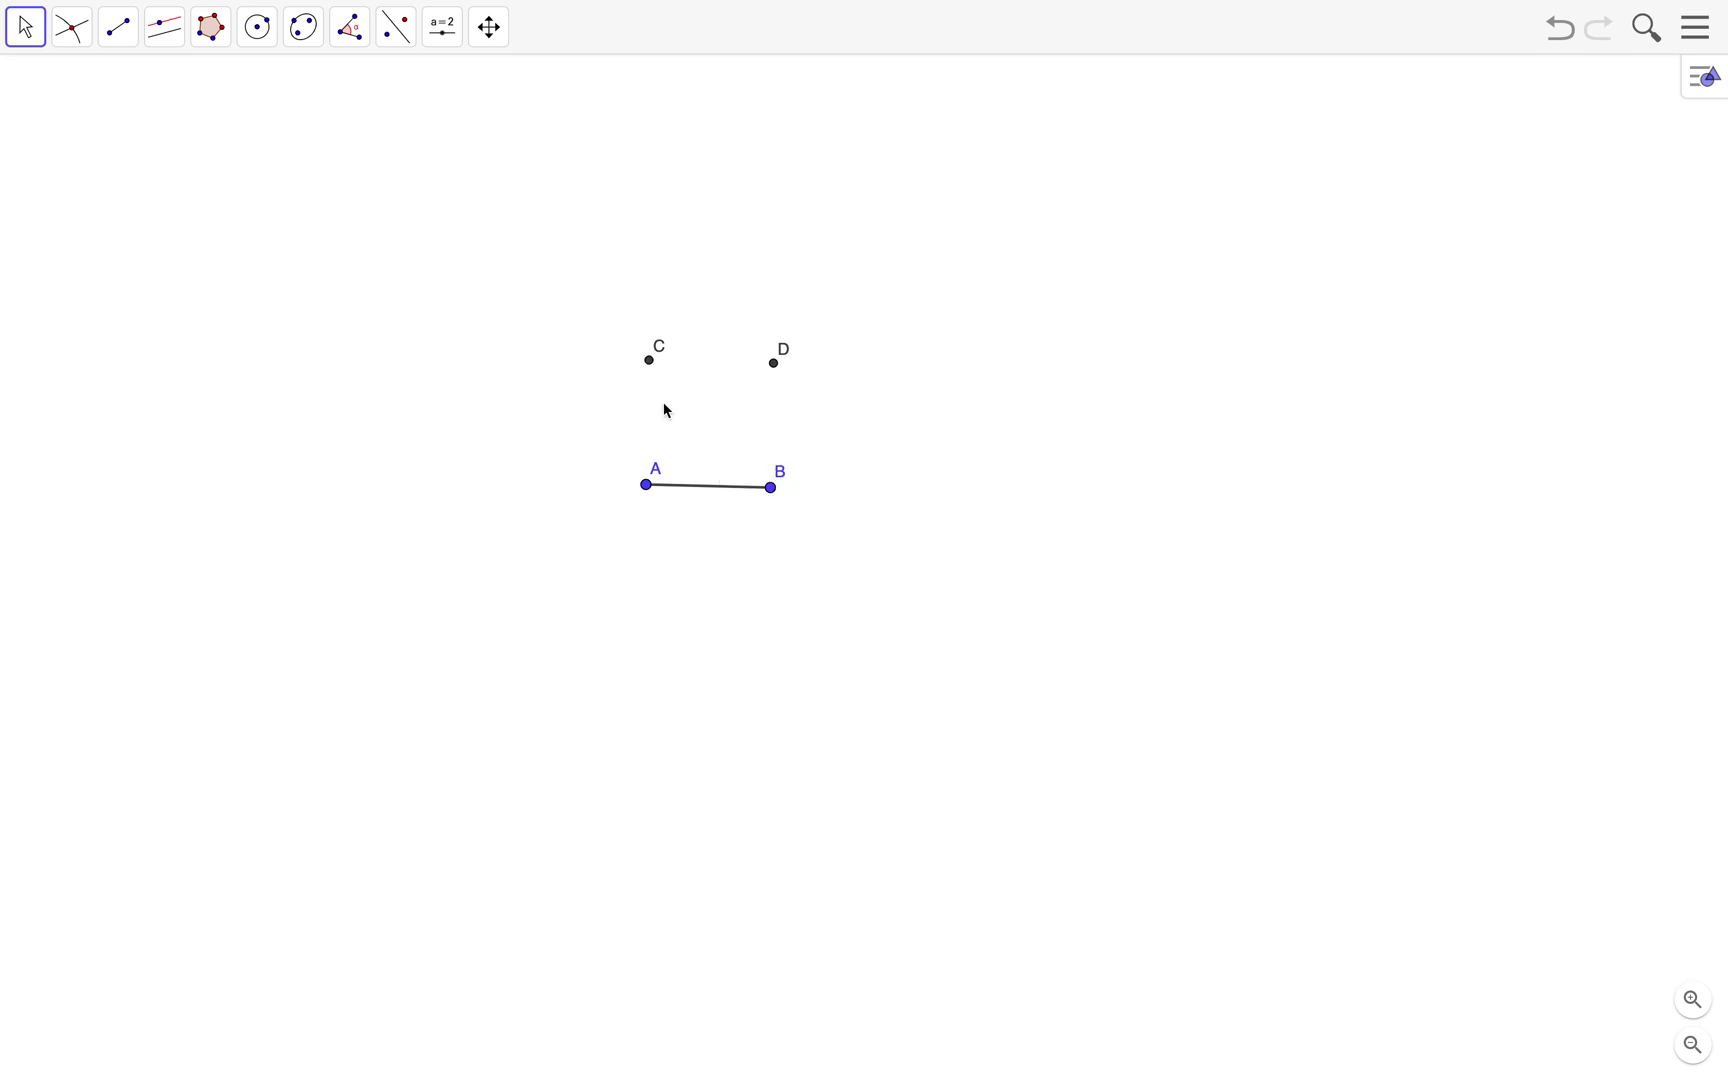
Draw segments AC, CD and DB to close the square's outline.
click(133, 47)
click(160, 128)
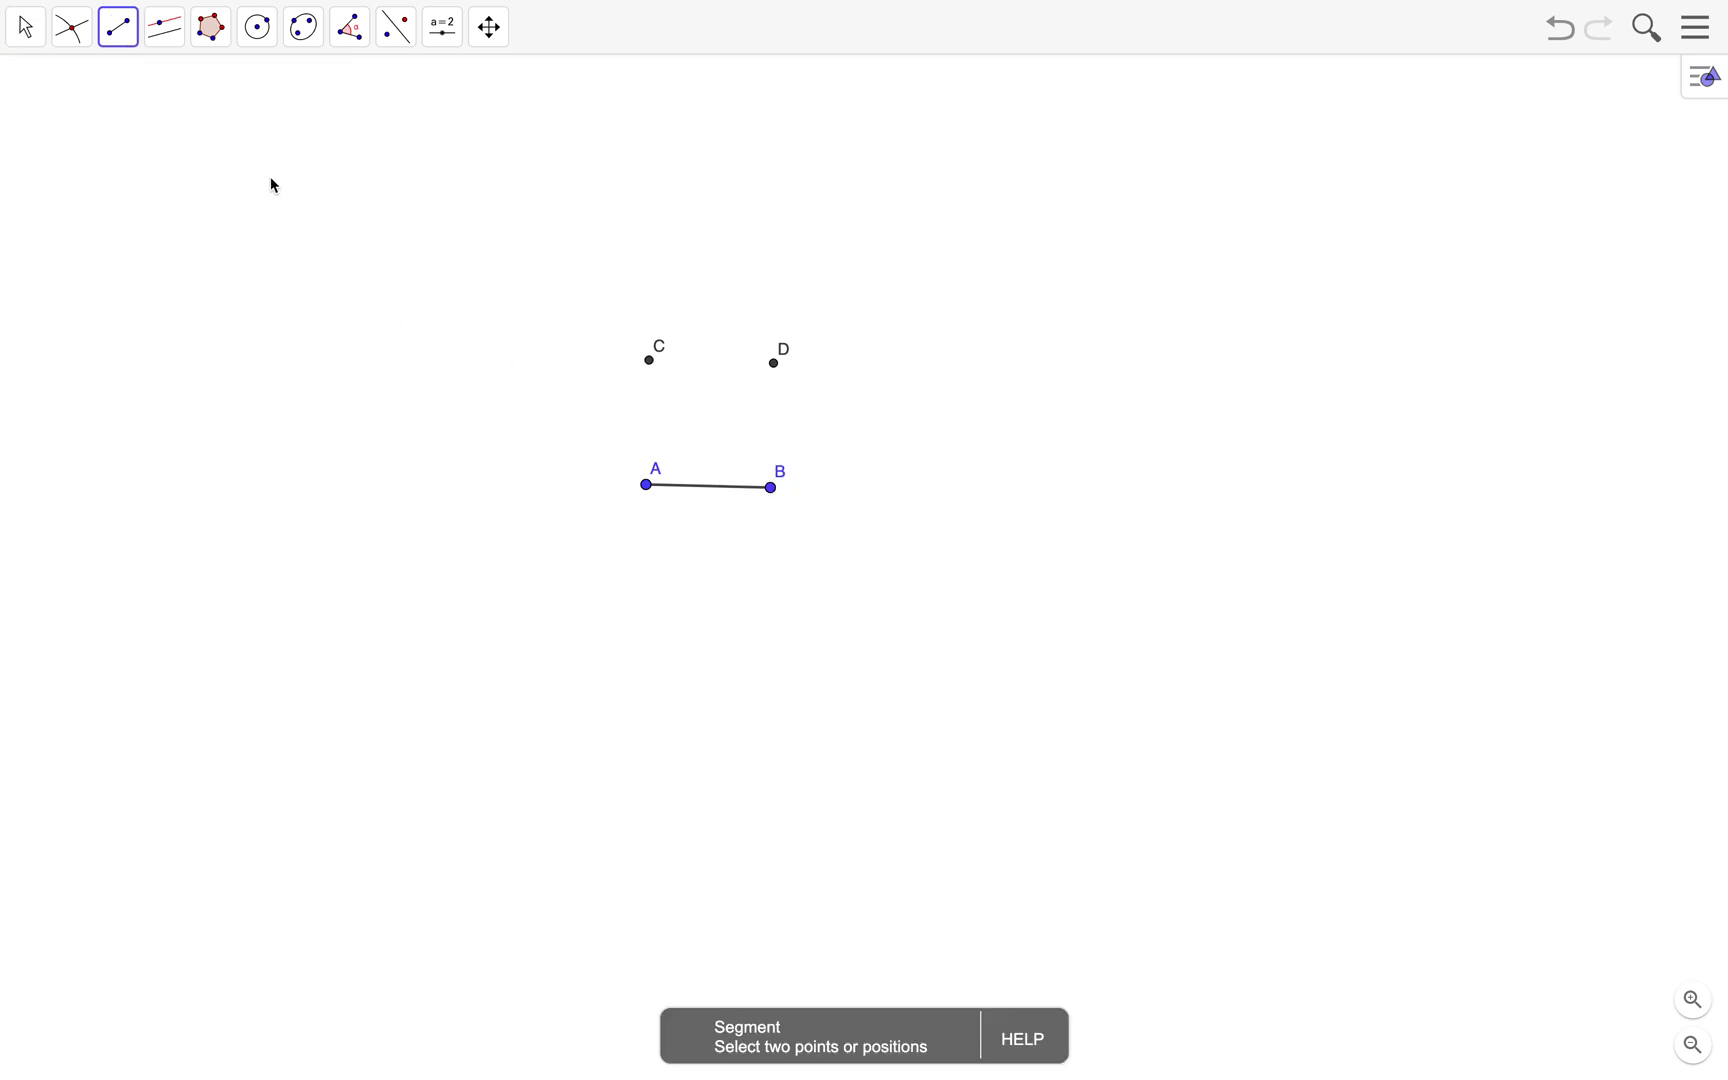
click(647, 487)
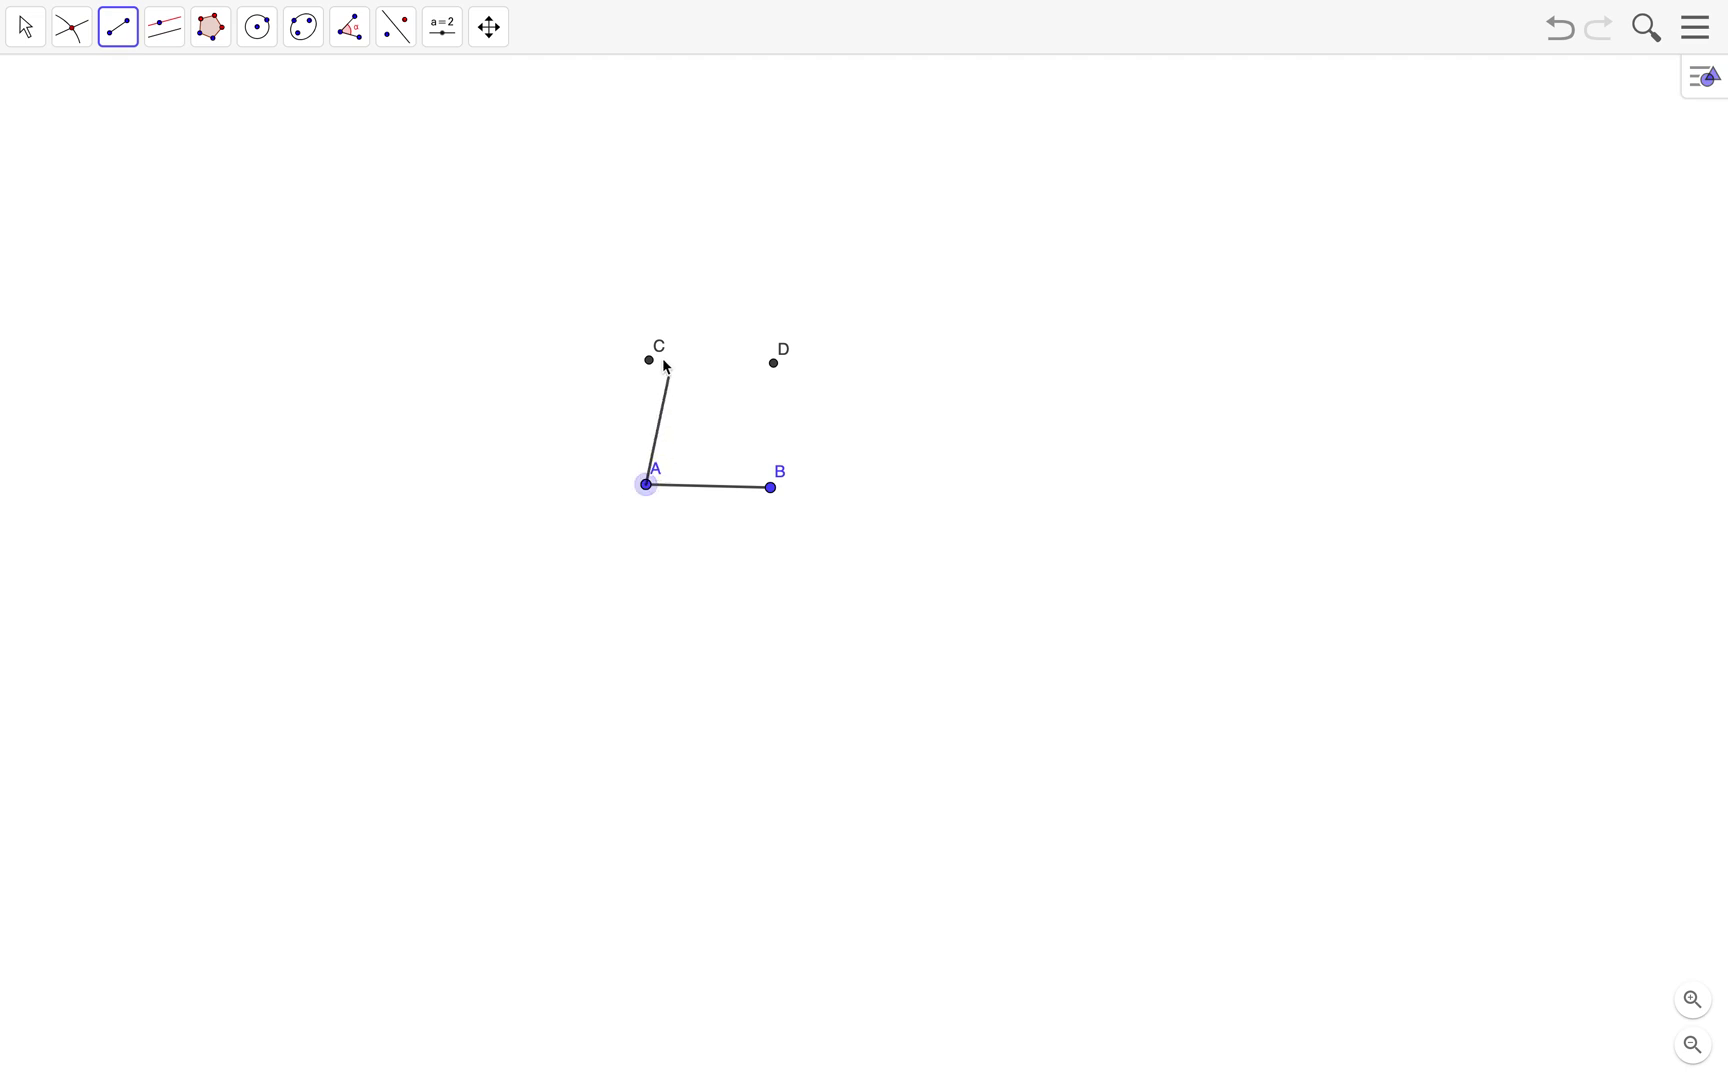
click(650, 361)
click(650, 361)
click(773, 363)
click(773, 363)
click(770, 488)
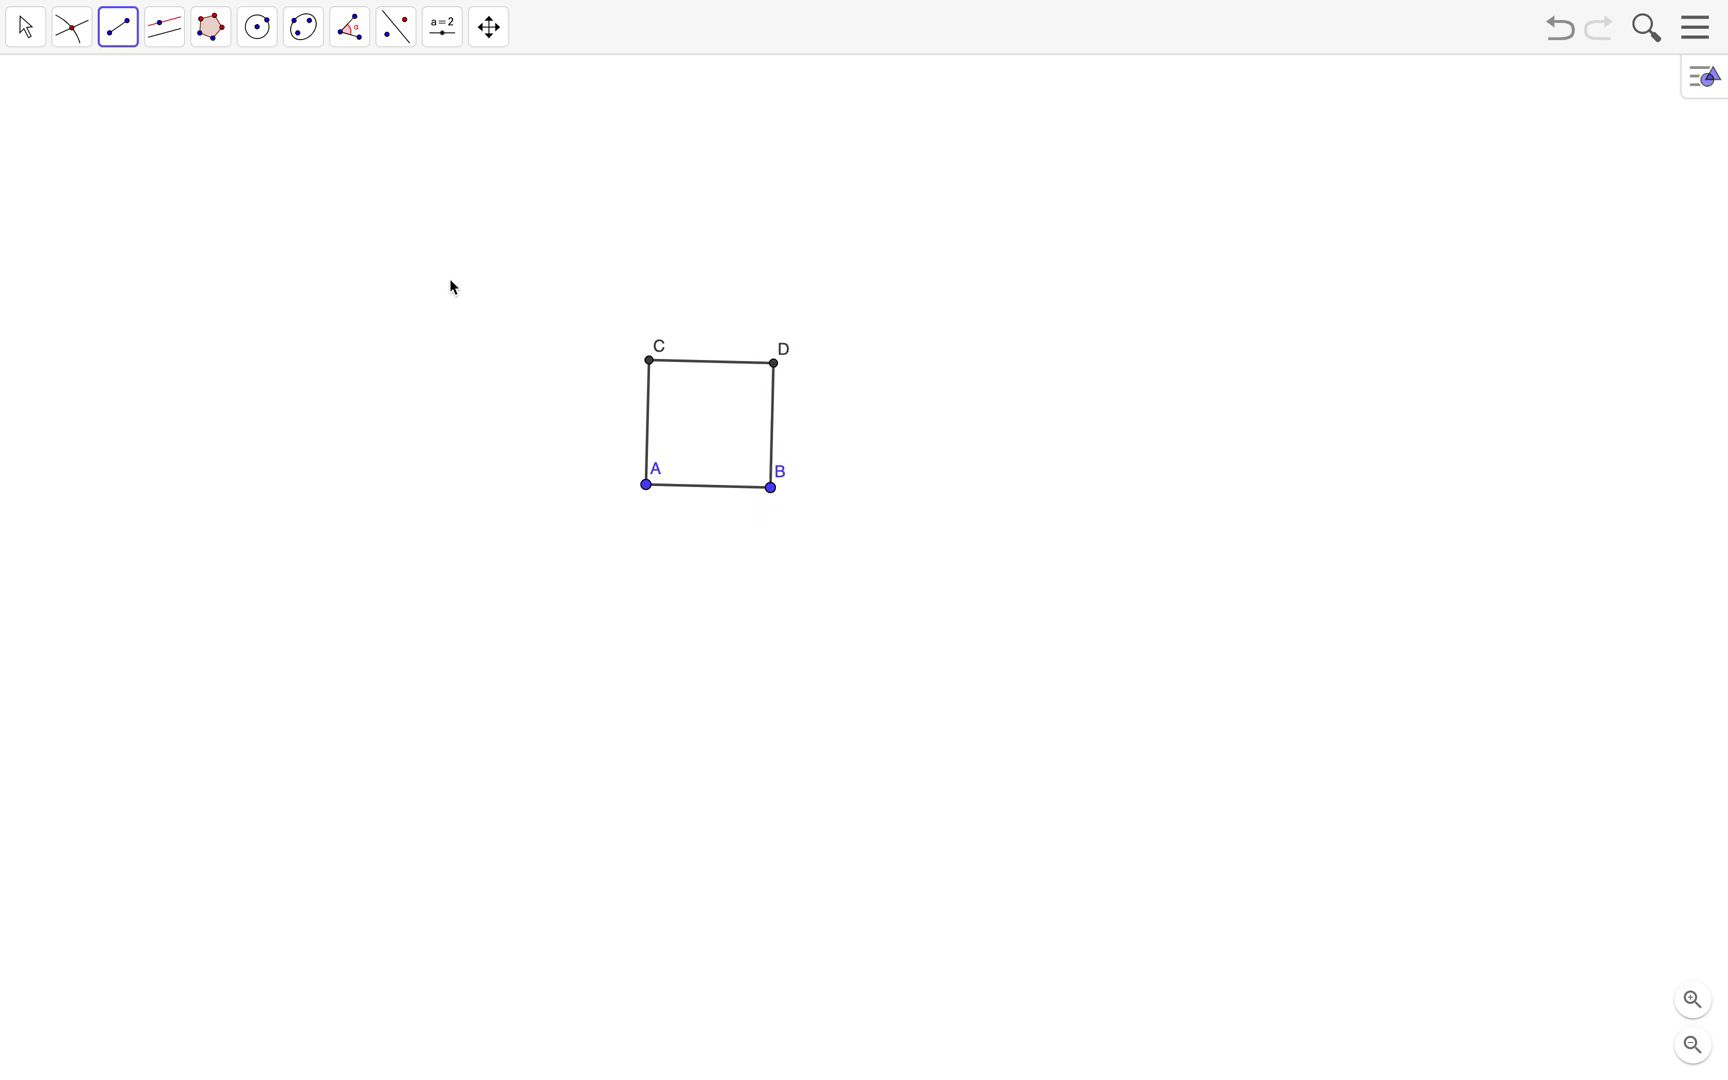
click(26, 30)
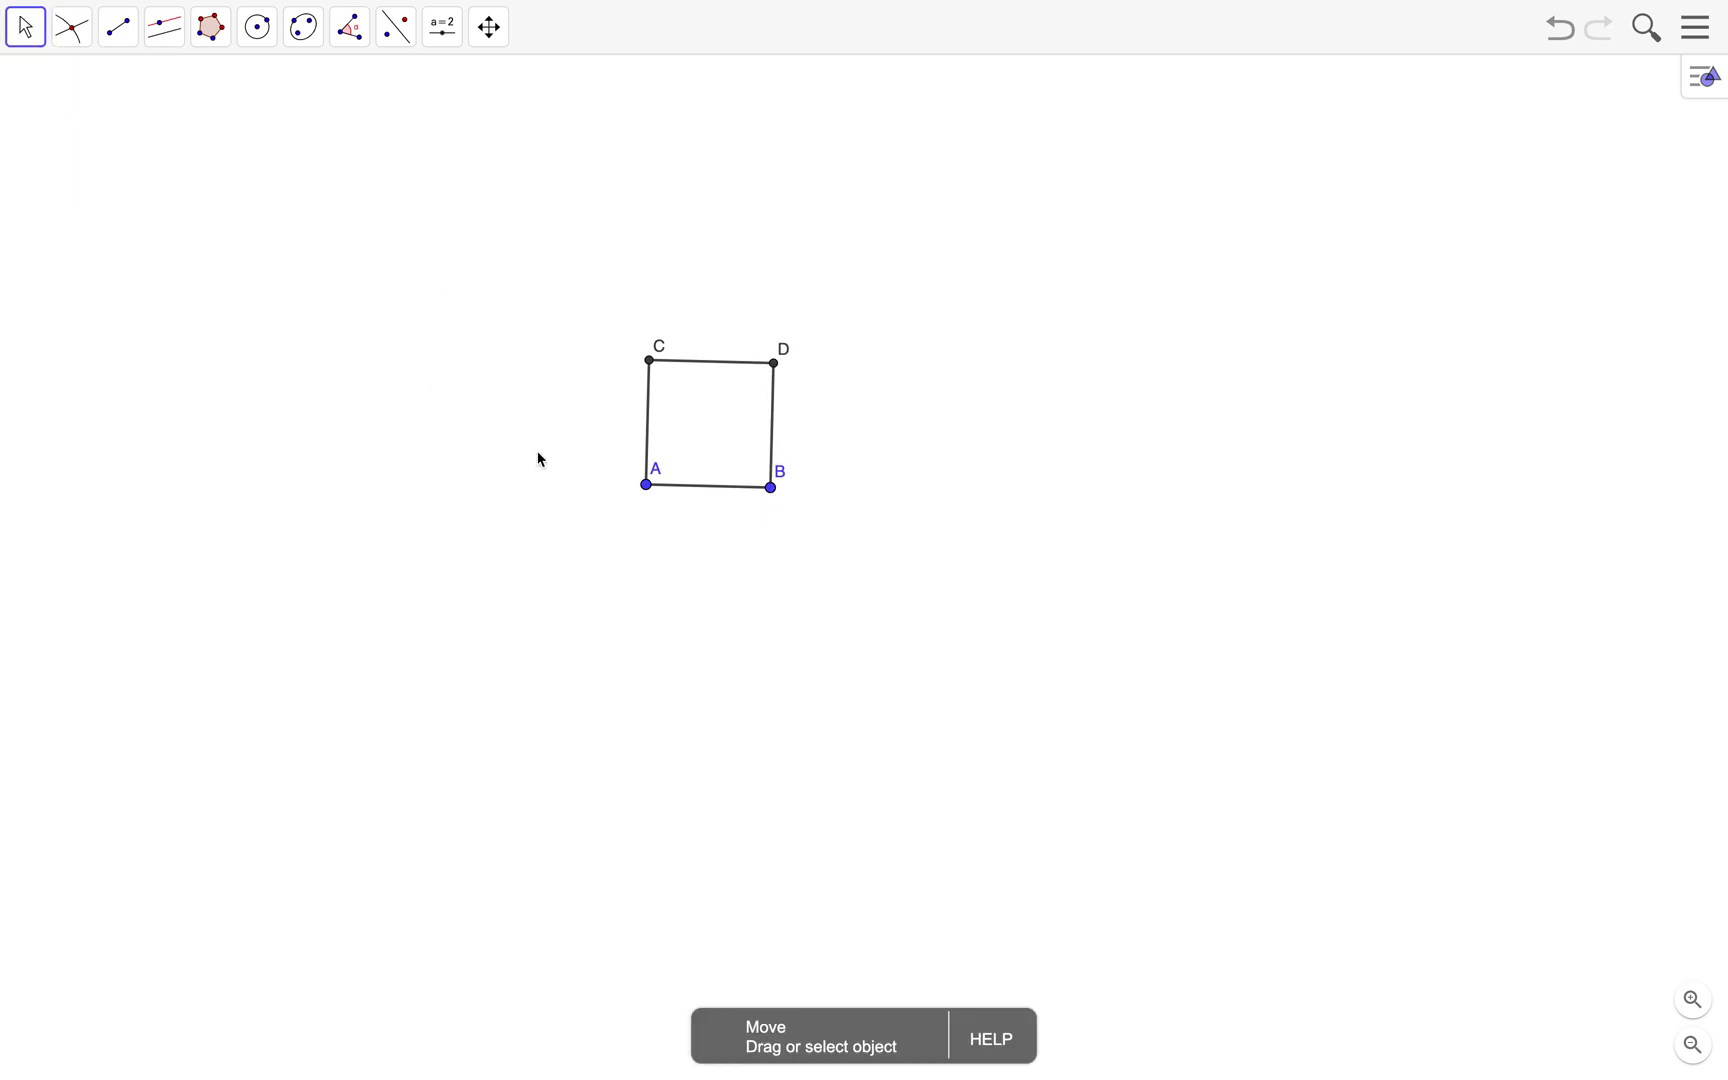
Move labels A and B outside the square, then rename A to M and B to N.
drag(663, 487, 624, 509)
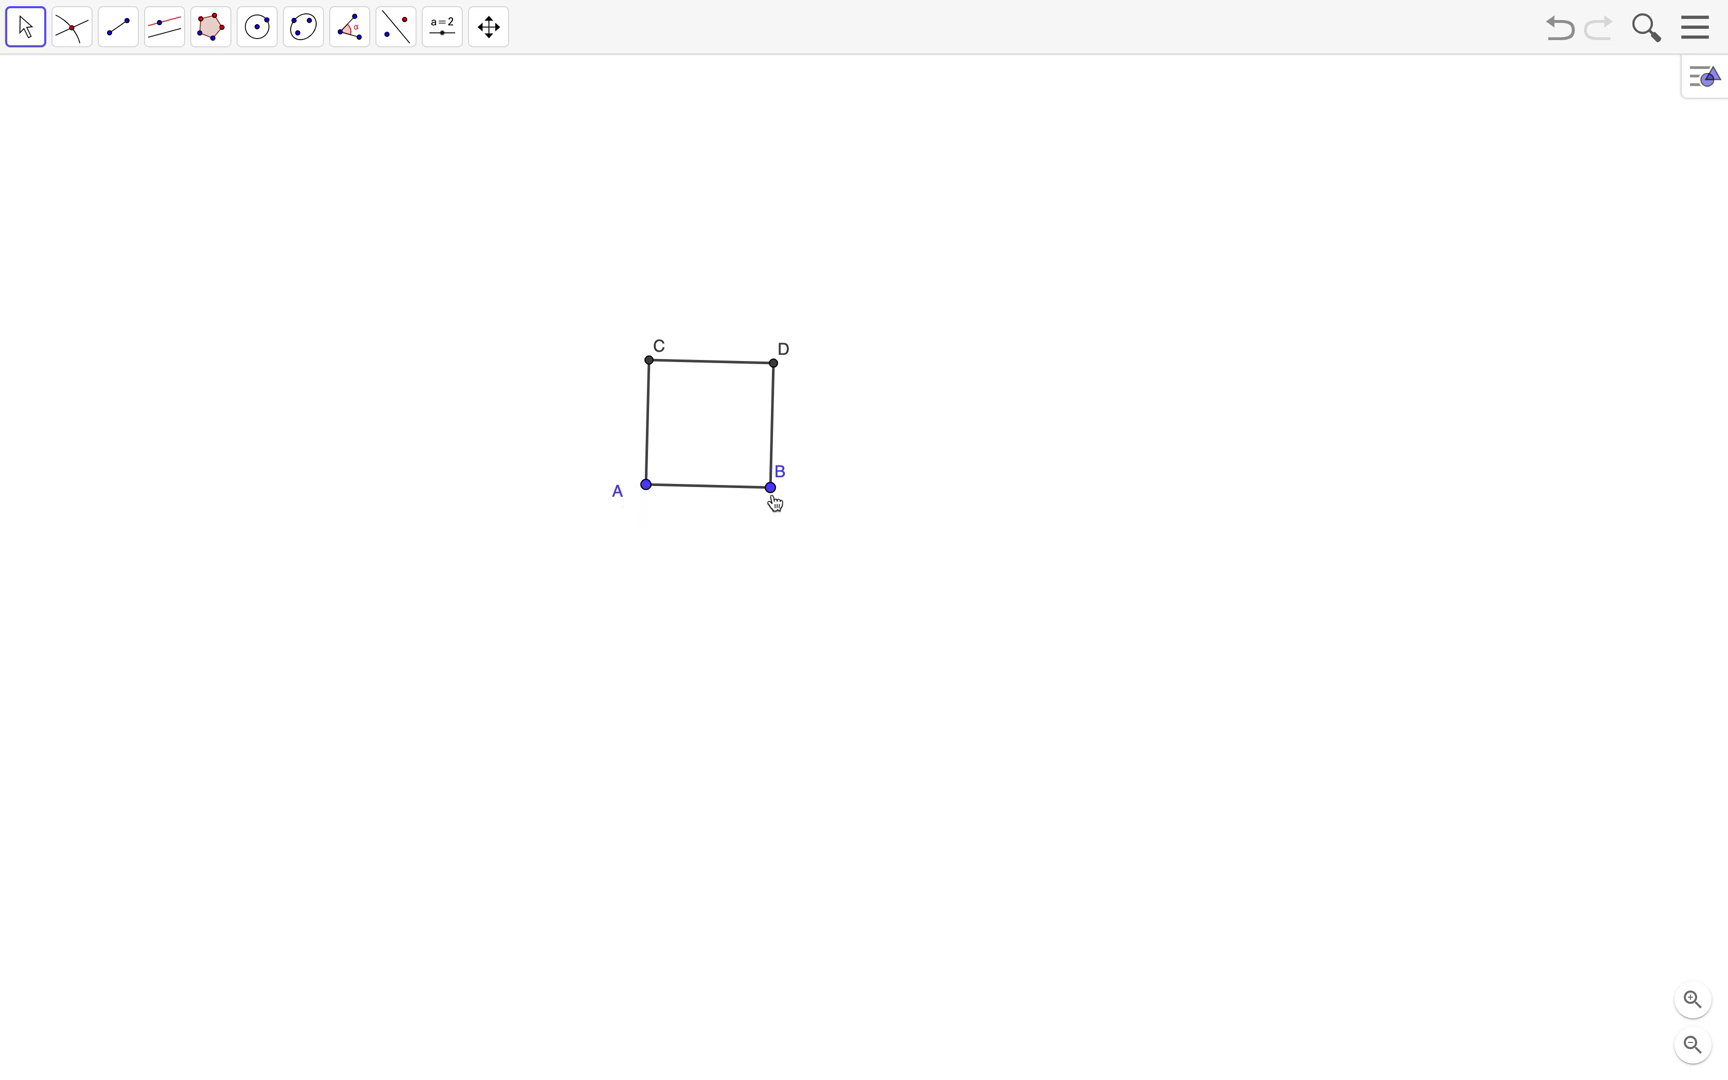
mouse_move(784, 484)
mouse_down()
mouse_move(818, 517)
mouse_move(800, 503)
mouse_up()
right_click(647, 486)
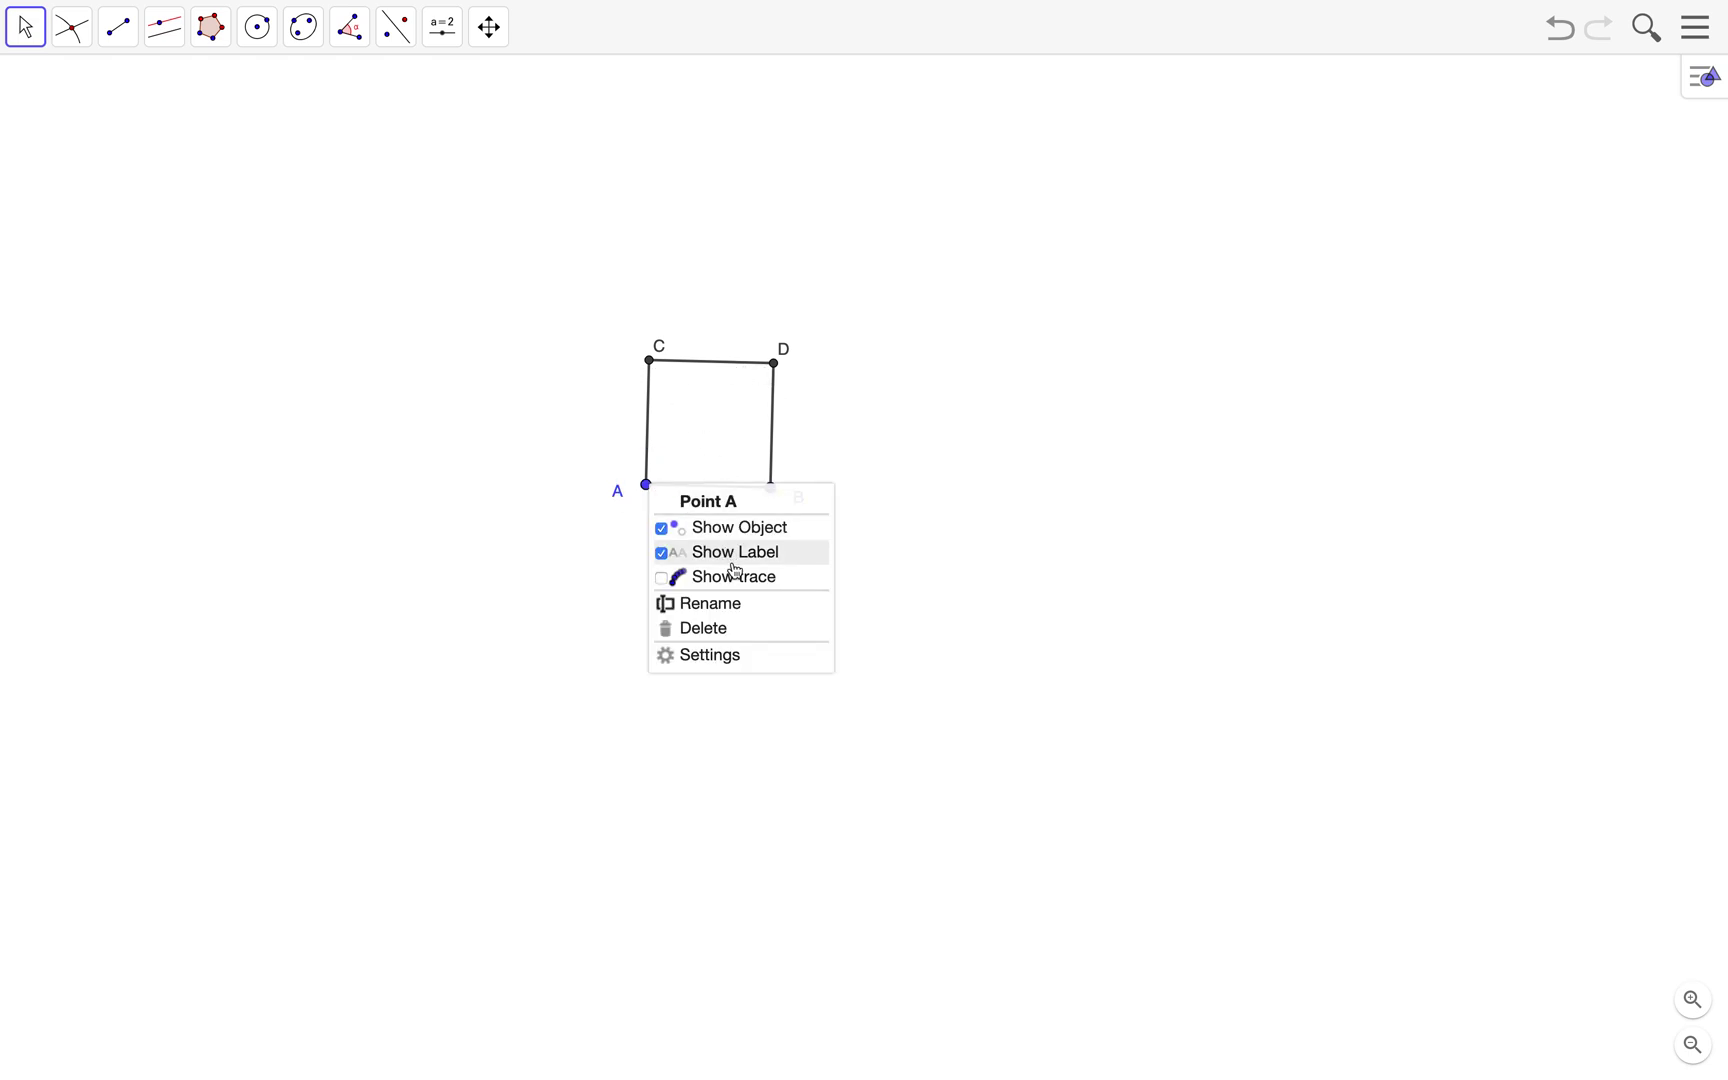
click(752, 604)
key(BackSpace)
text(M)
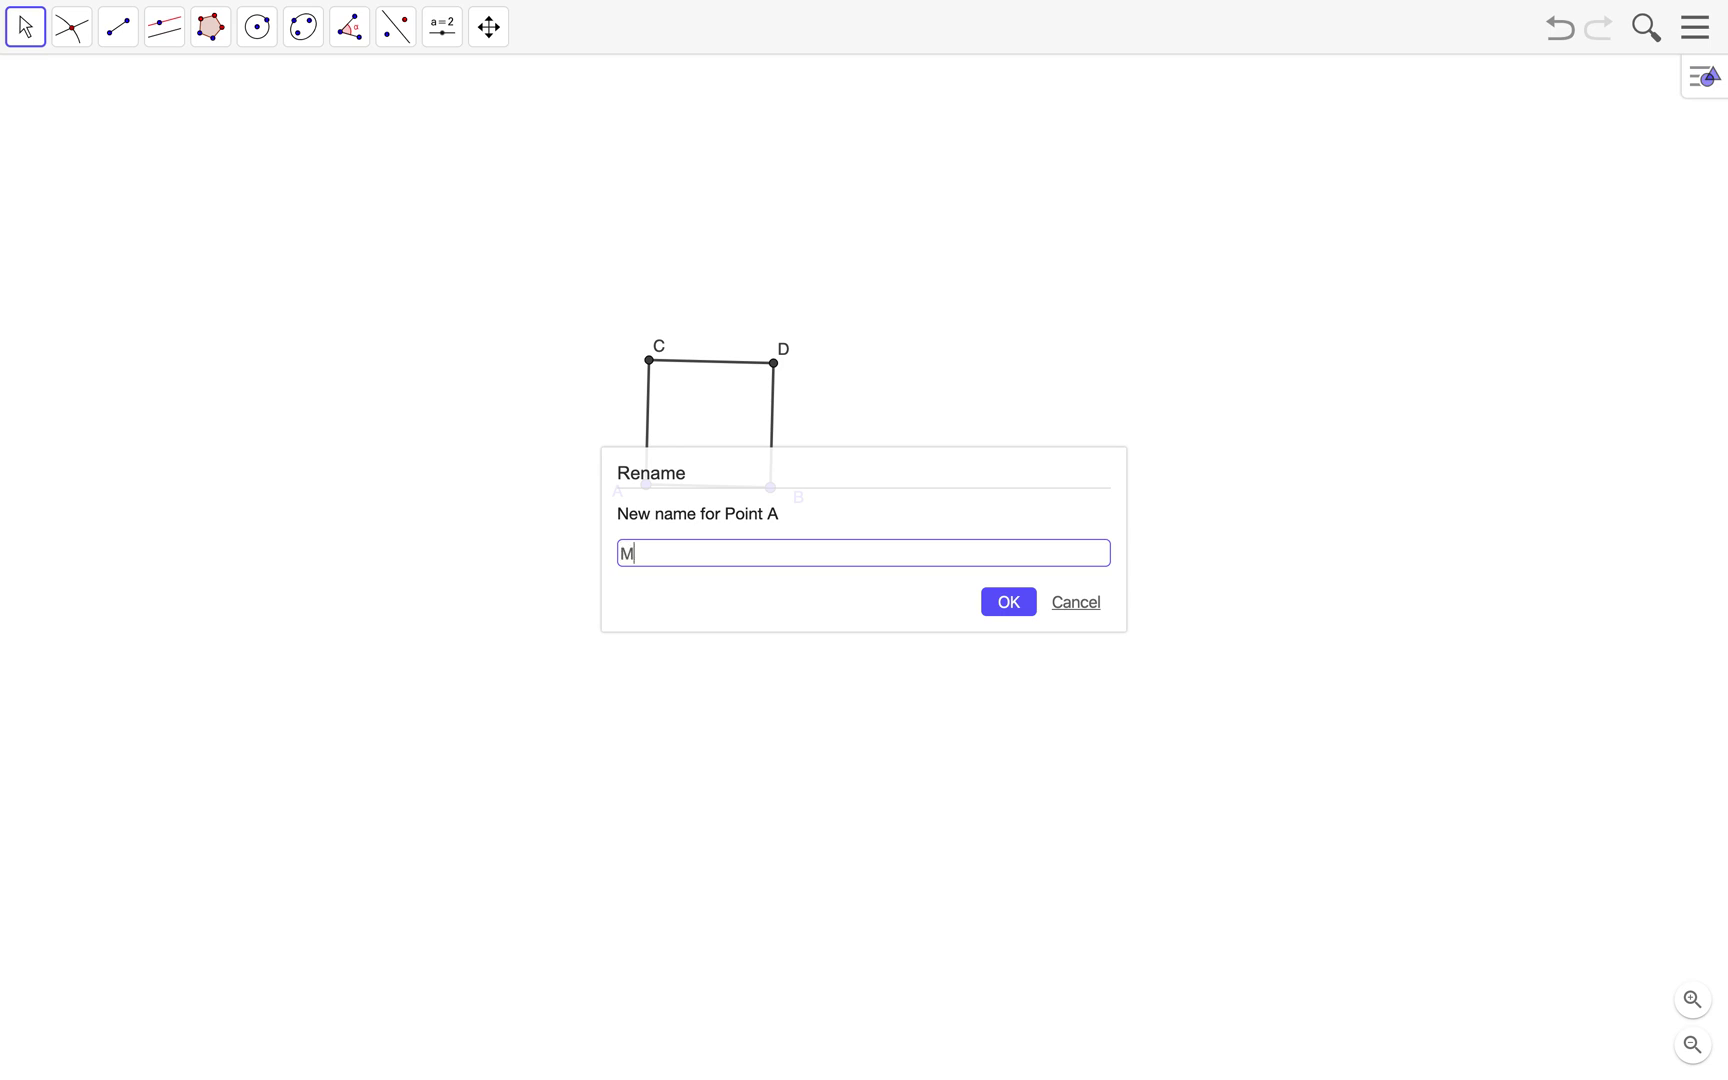
click(1012, 600)
right_click(764, 497)
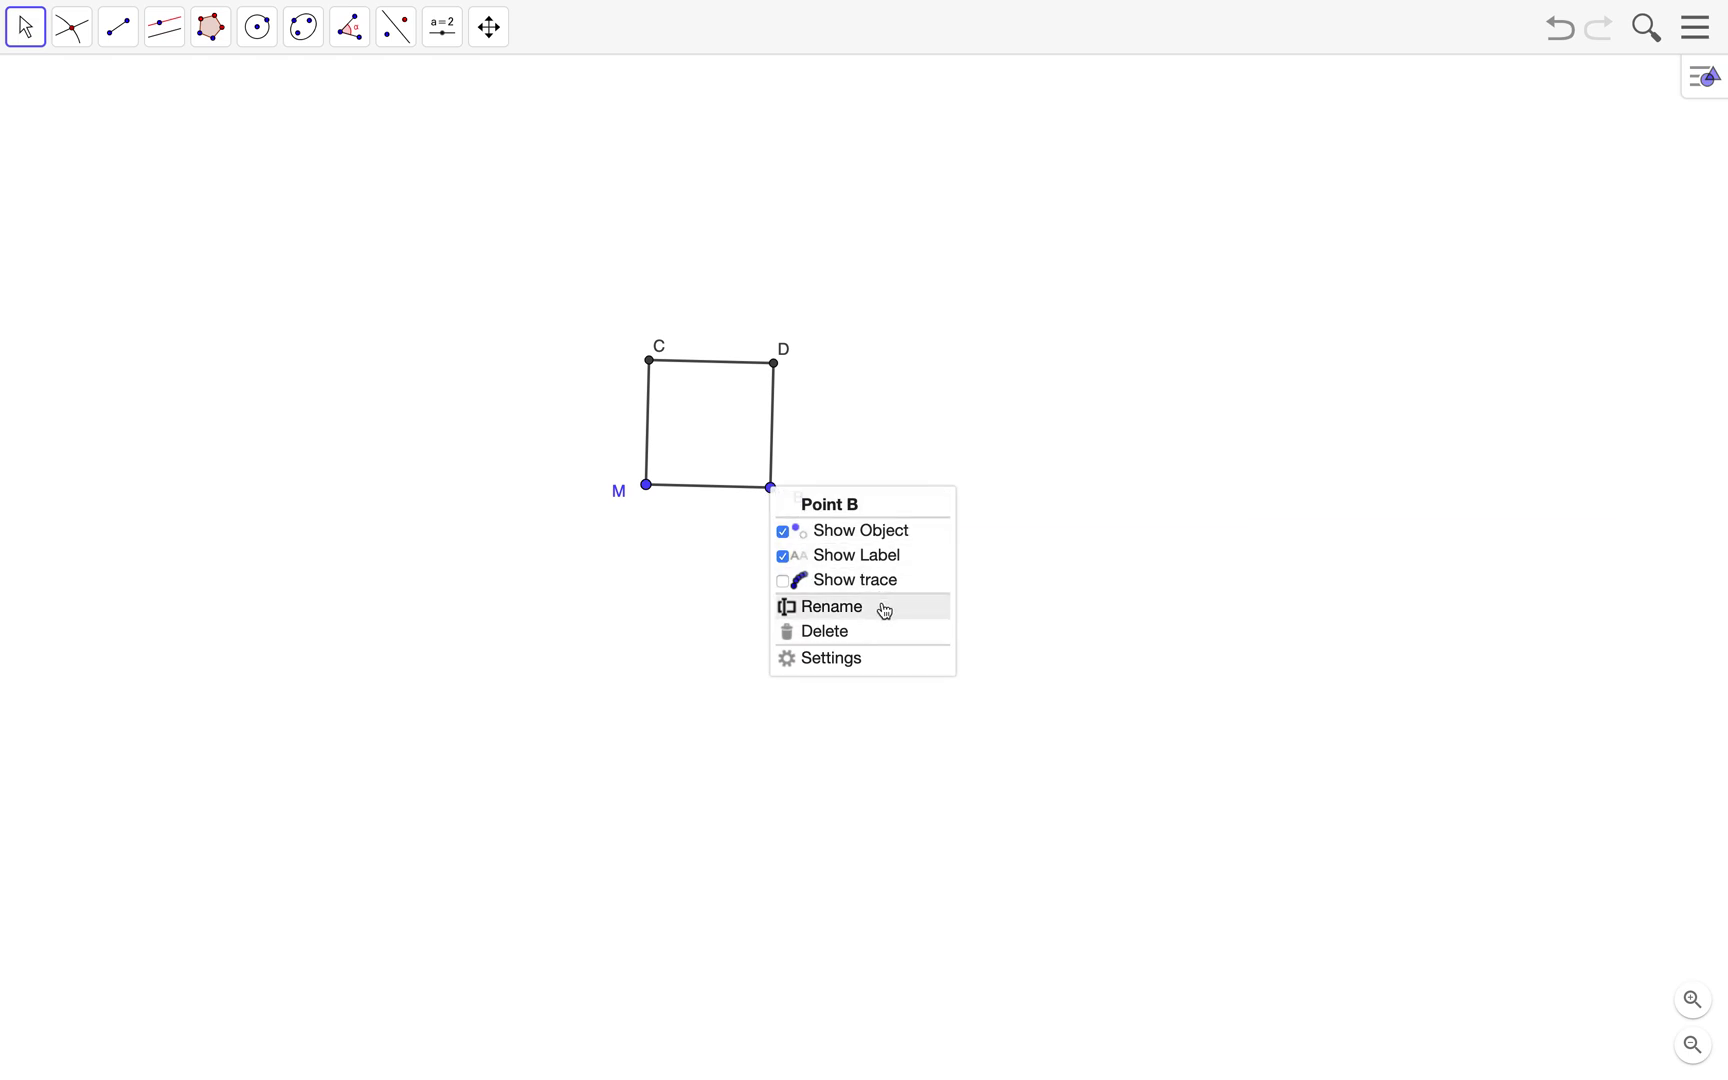
click(885, 609)
key(BackSpace)
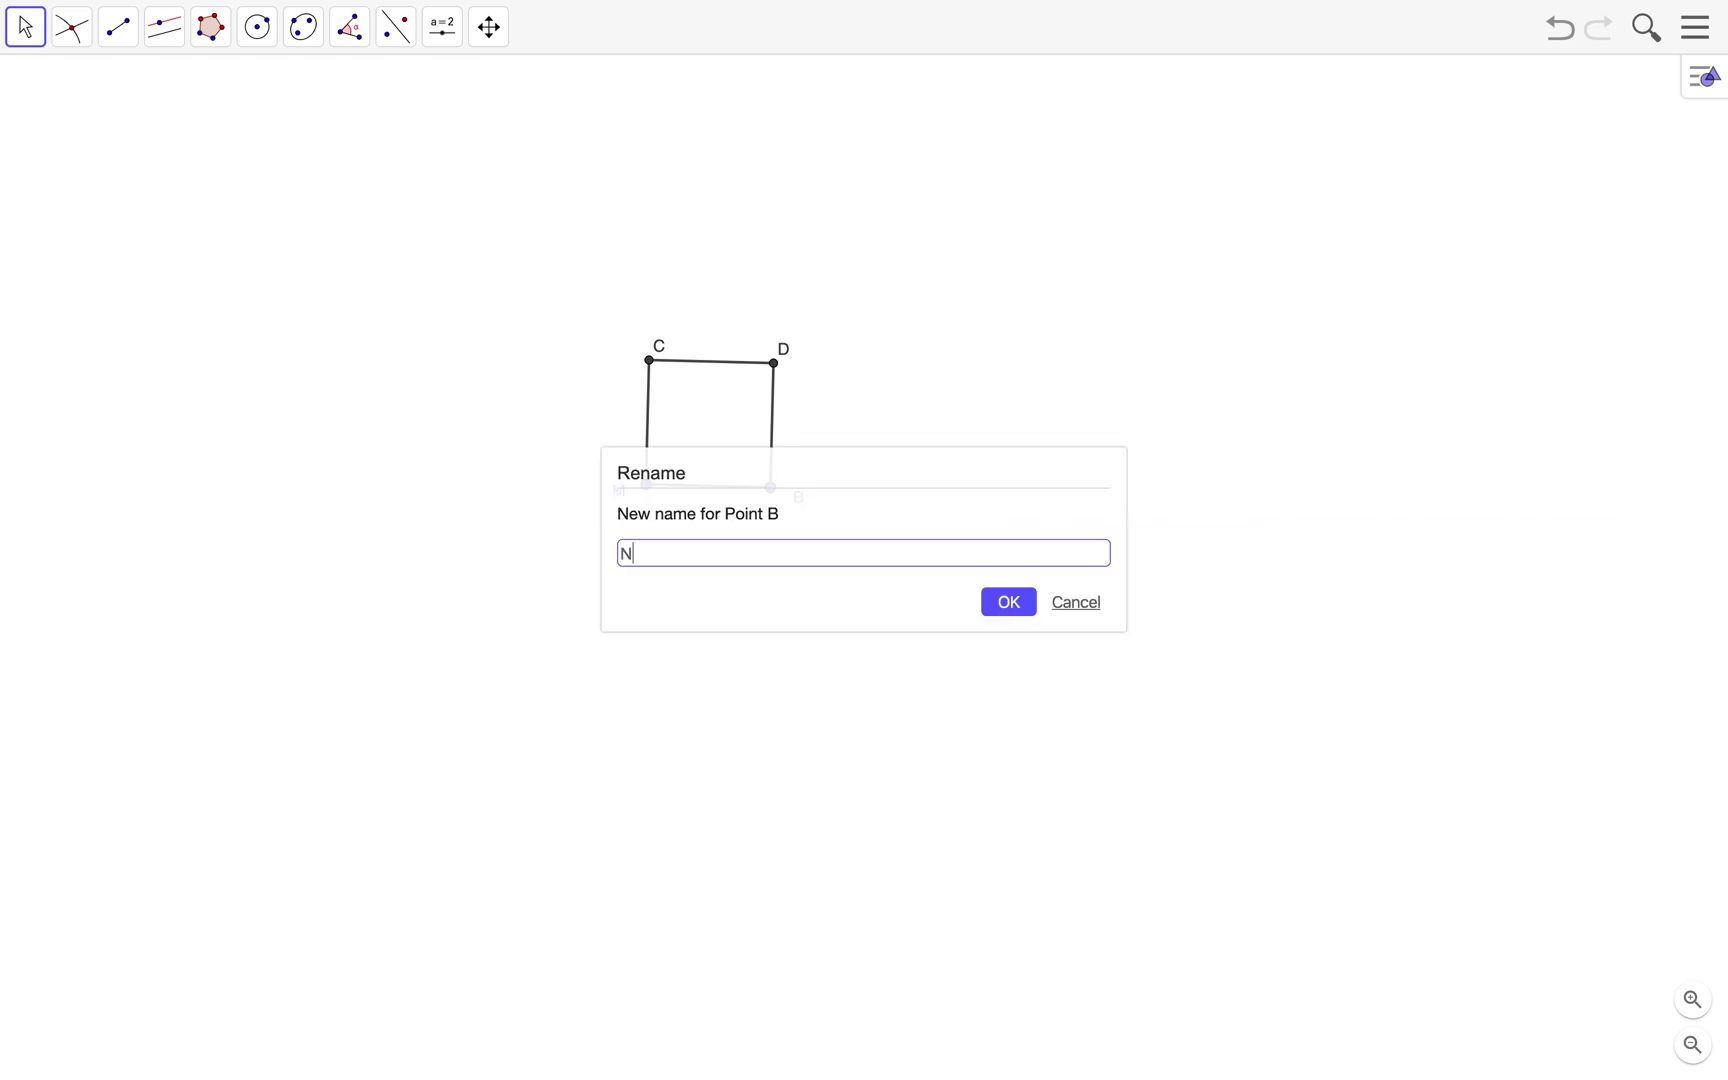
click(1016, 604)
Rename point D to O and point C to P.
right_click(774, 364)
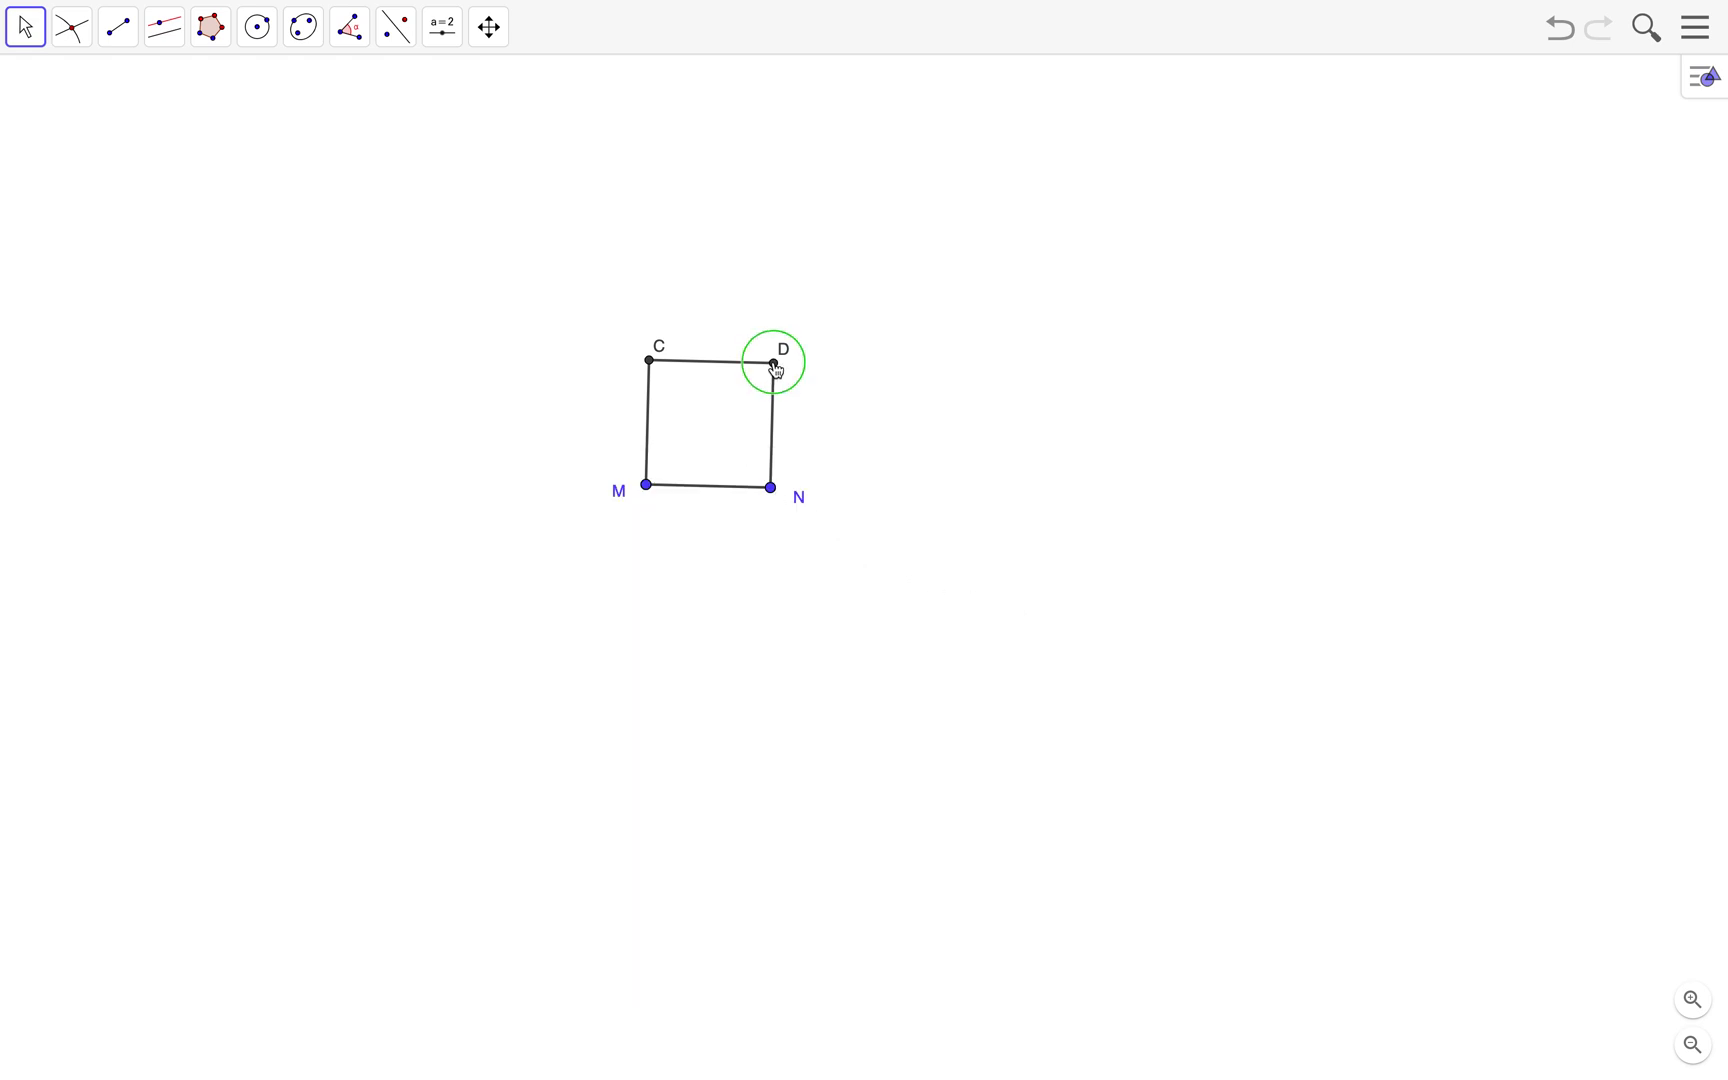
click(864, 483)
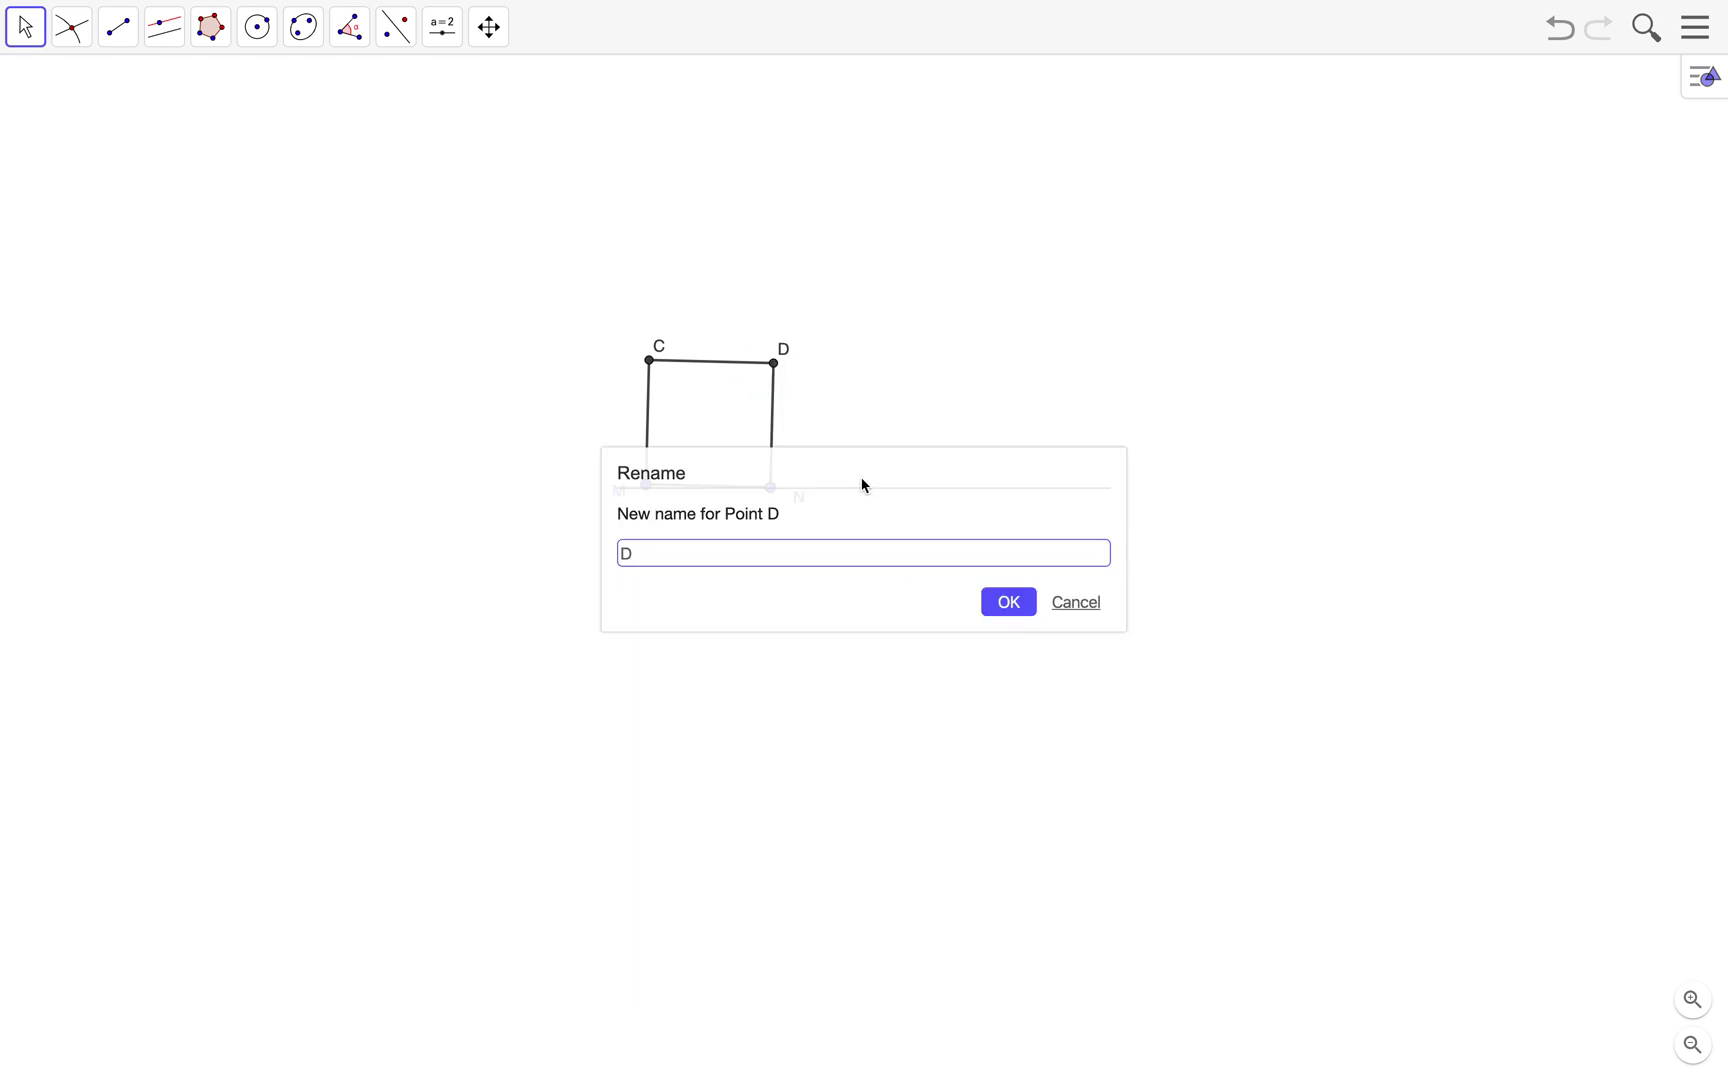
key(BackSpace)
click(988, 600)
right_click(650, 360)
click(764, 483)
key(BackSpace)
text(P)
click(1008, 604)
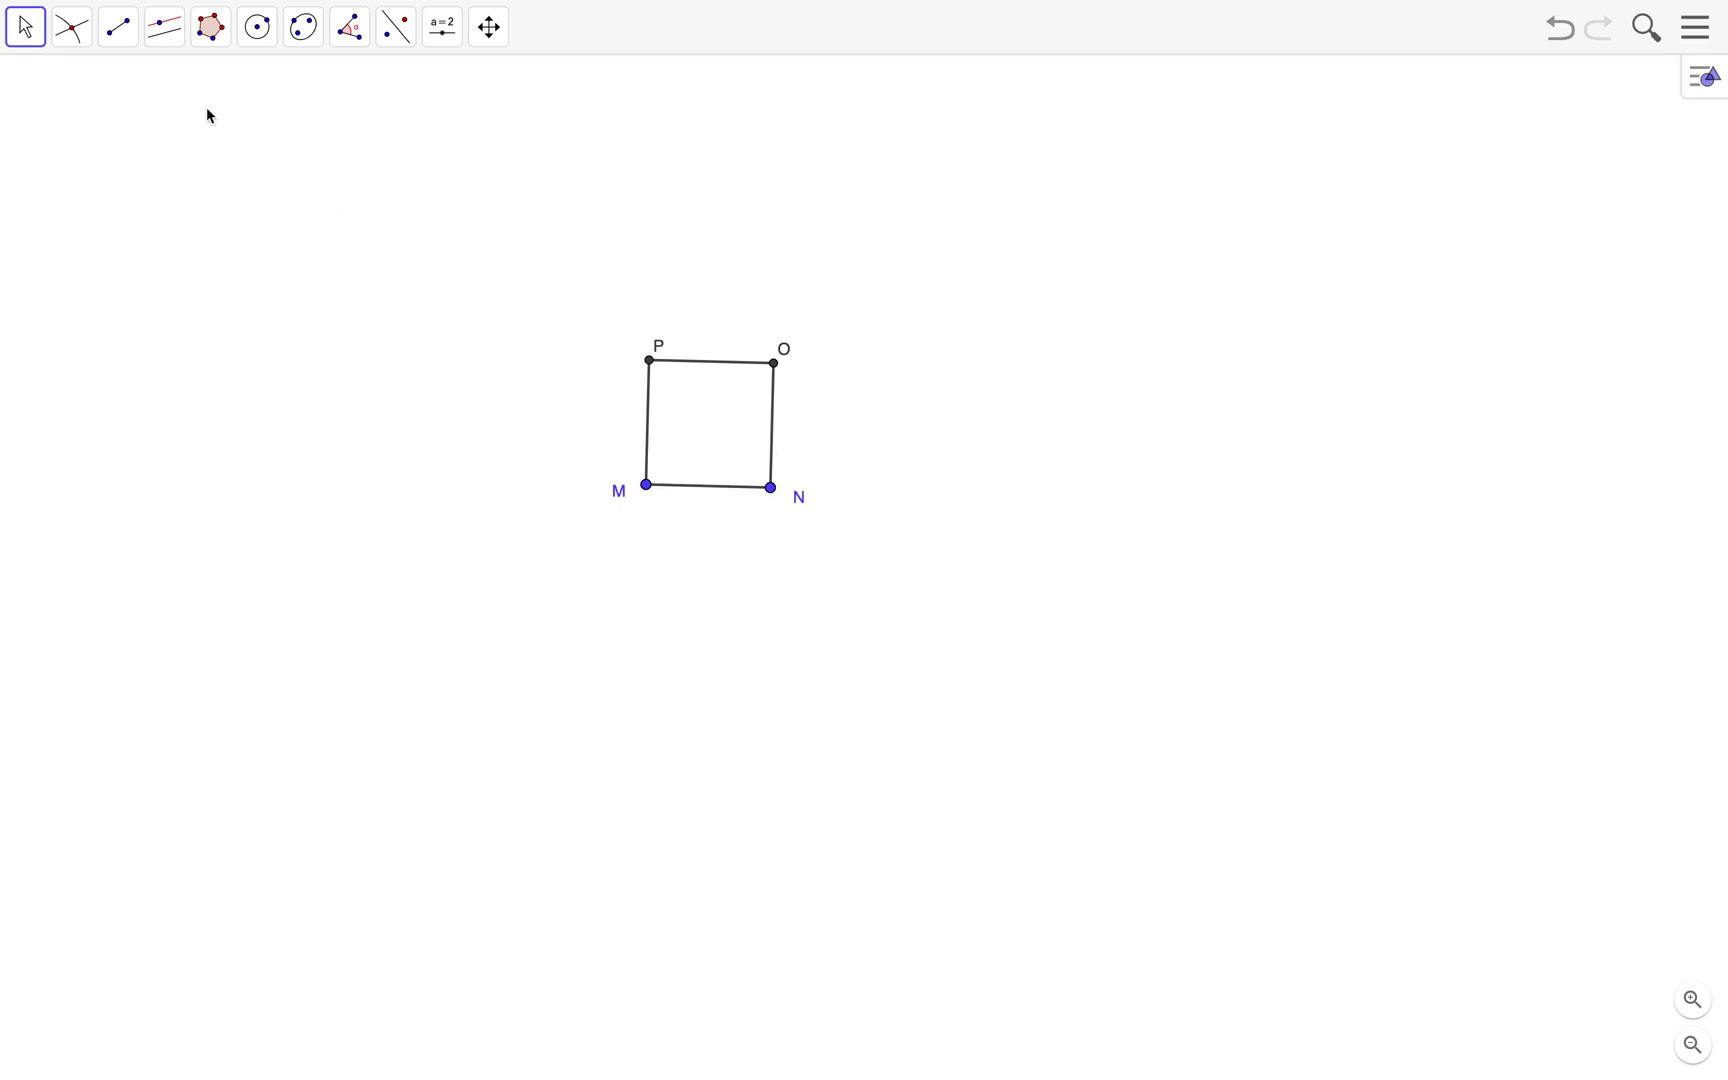
Resize and rotate the square by dragging vertex N, then deselect it.
click(649, 360)
mouse_move(780, 496)
mouse_down()
mouse_move(818, 501)
mouse_move(793, 485)
mouse_up()
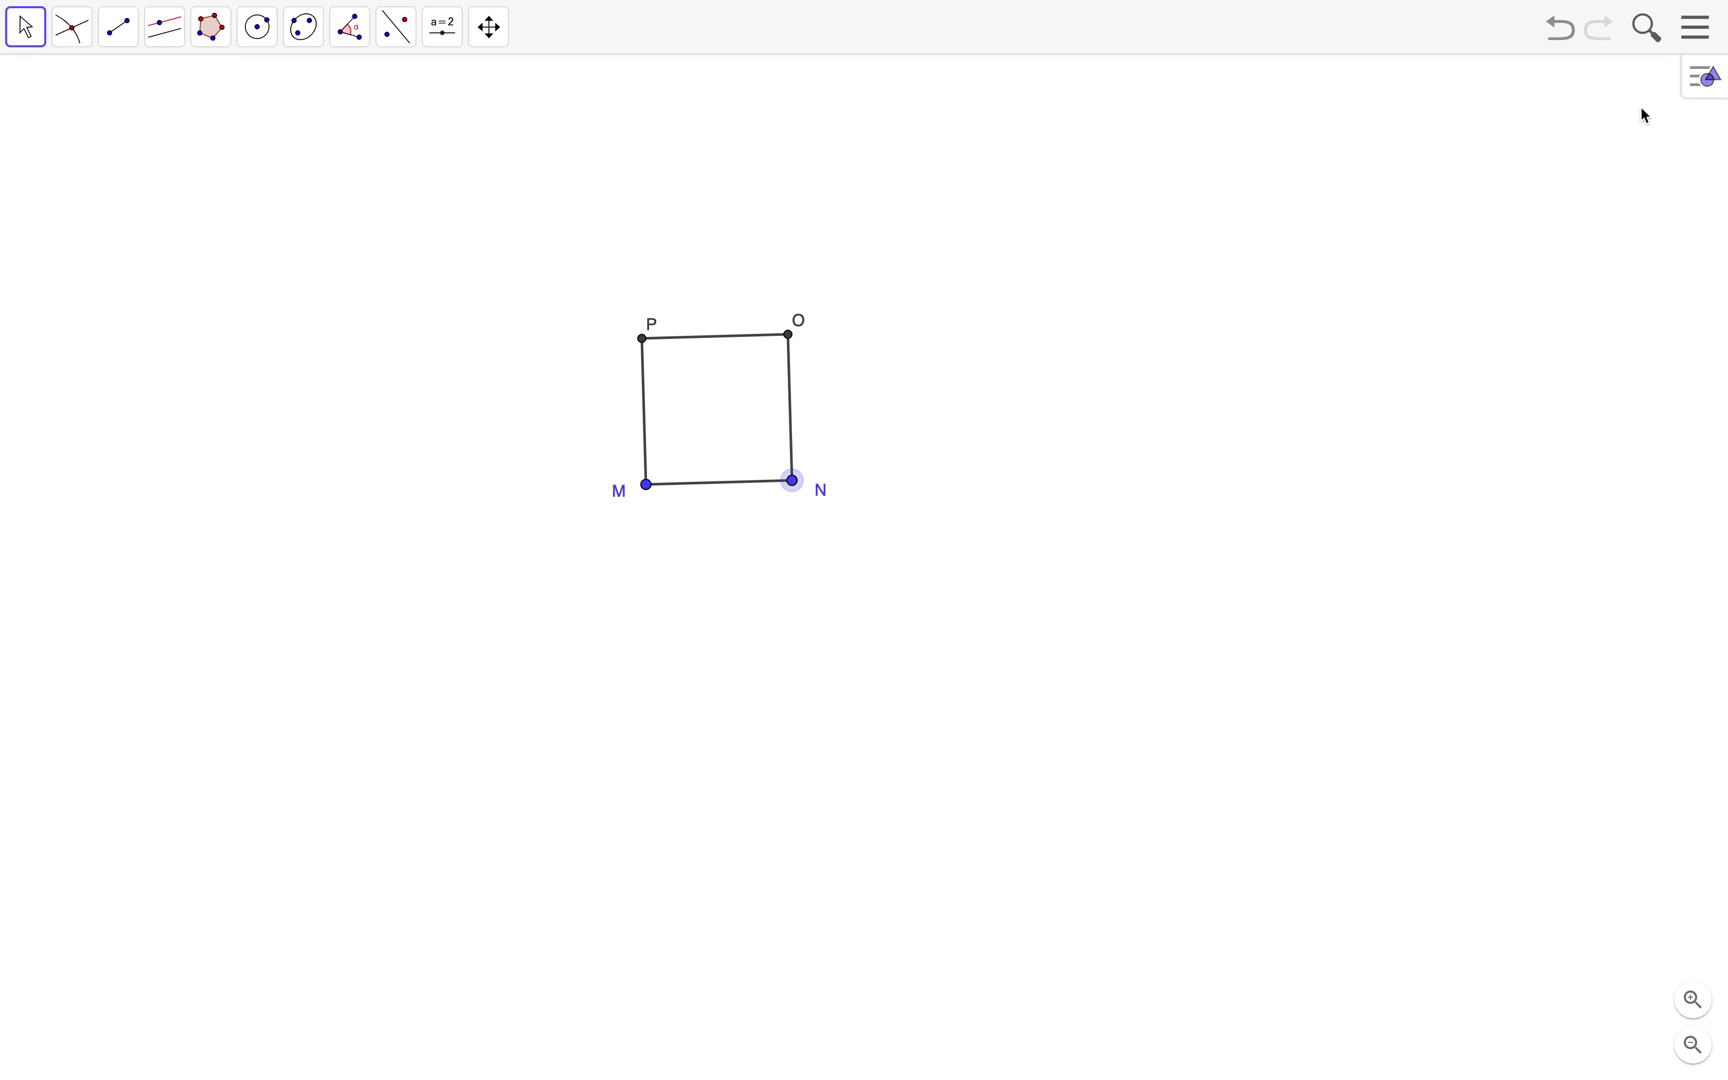
click(1712, 76)
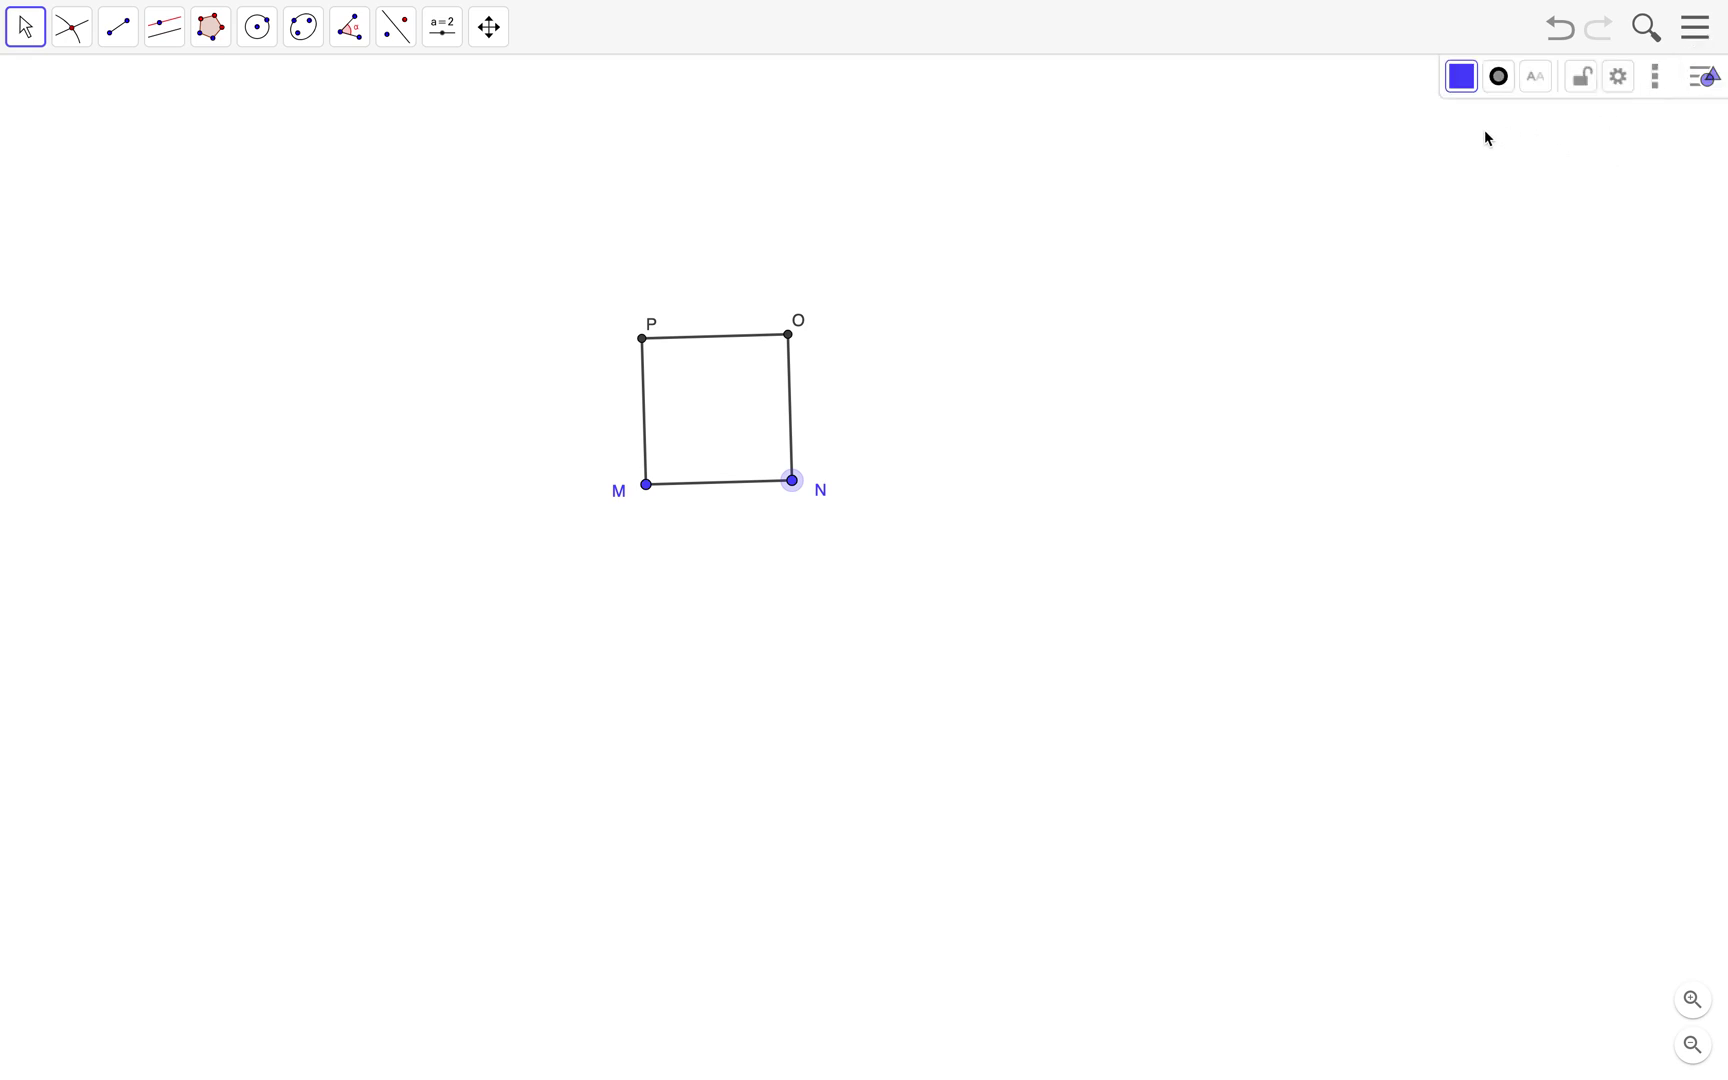
key(Escape)
Colour vertices O and P blue from the style bar palette.
click(790, 330)
click(1472, 85)
click(1512, 120)
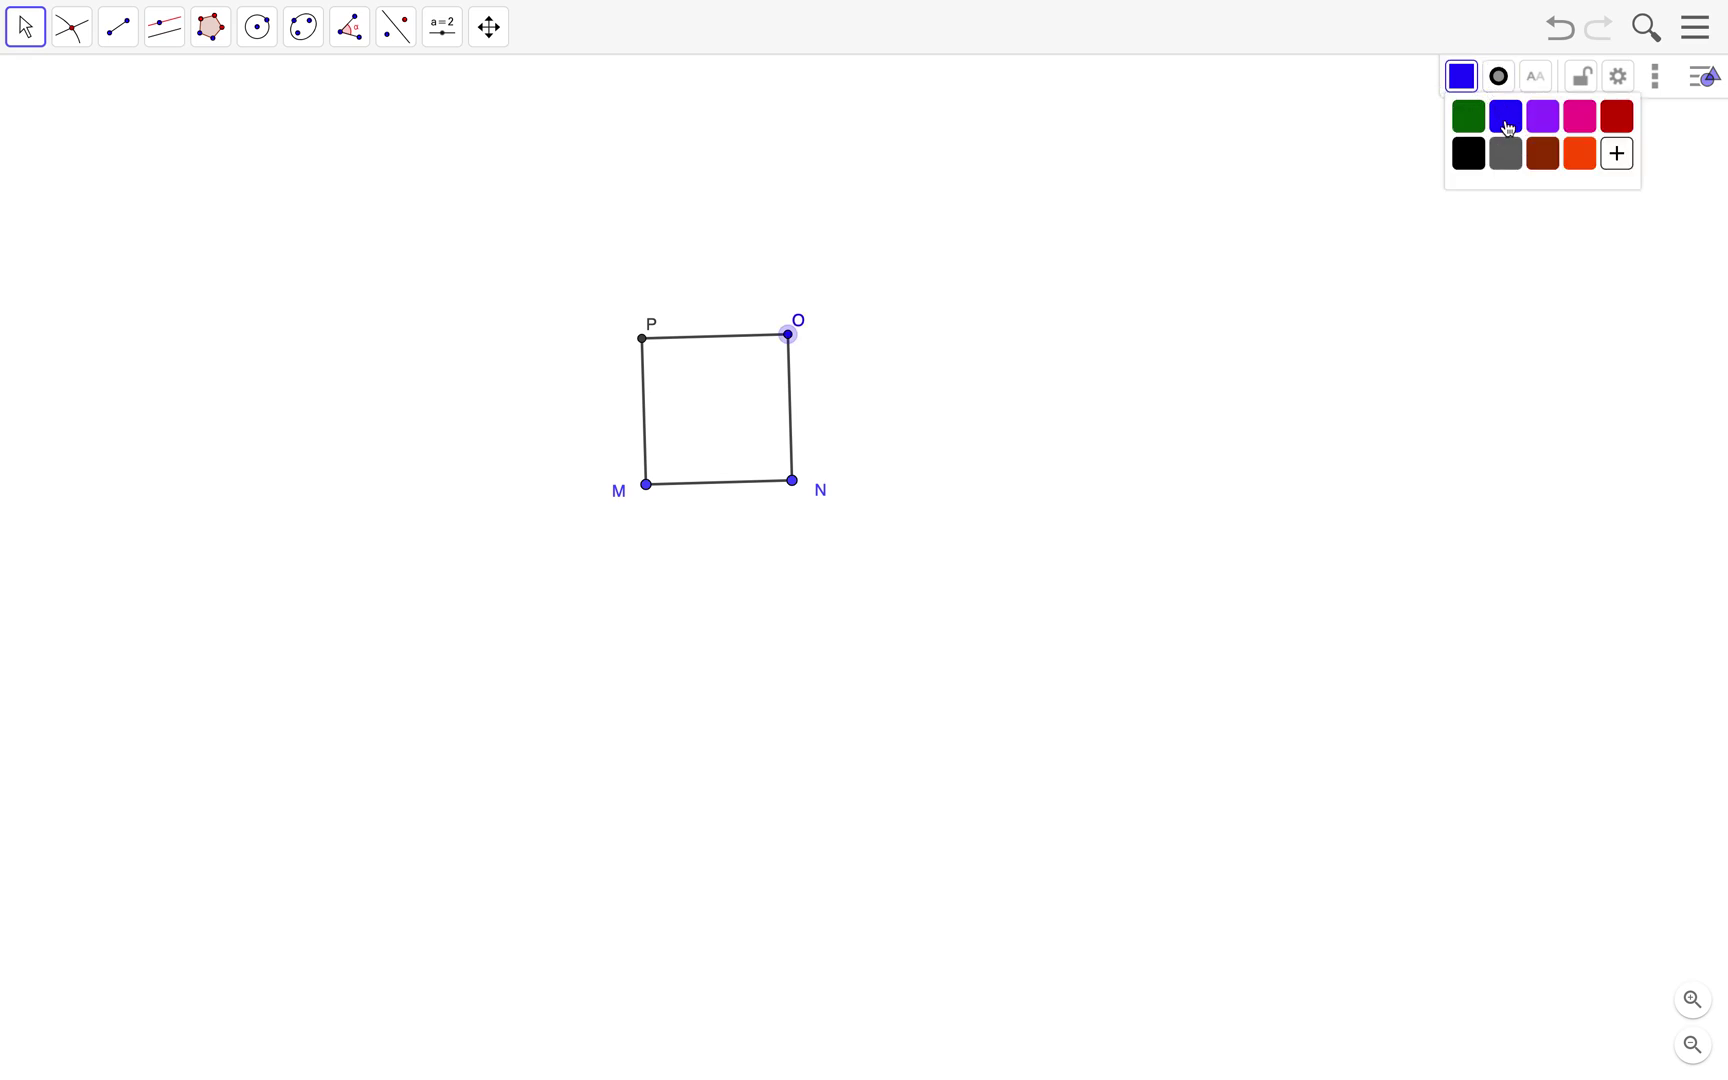
click(643, 339)
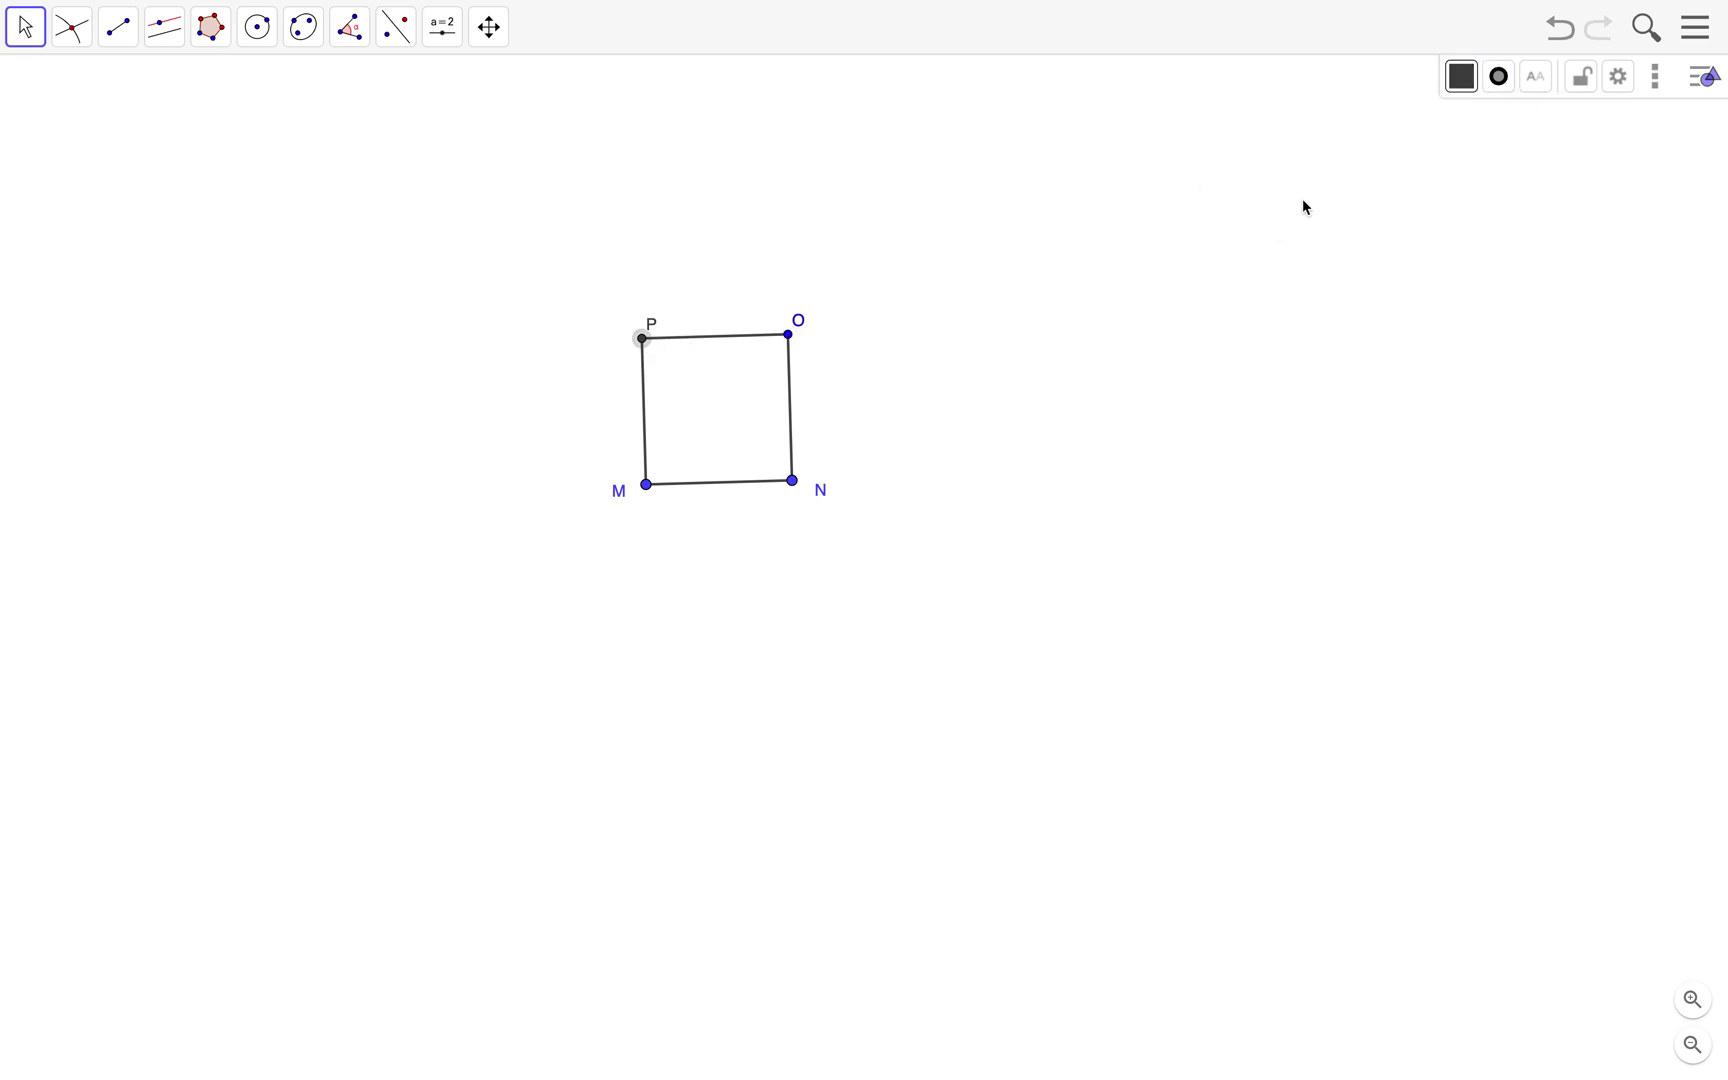
click(1461, 94)
click(1509, 116)
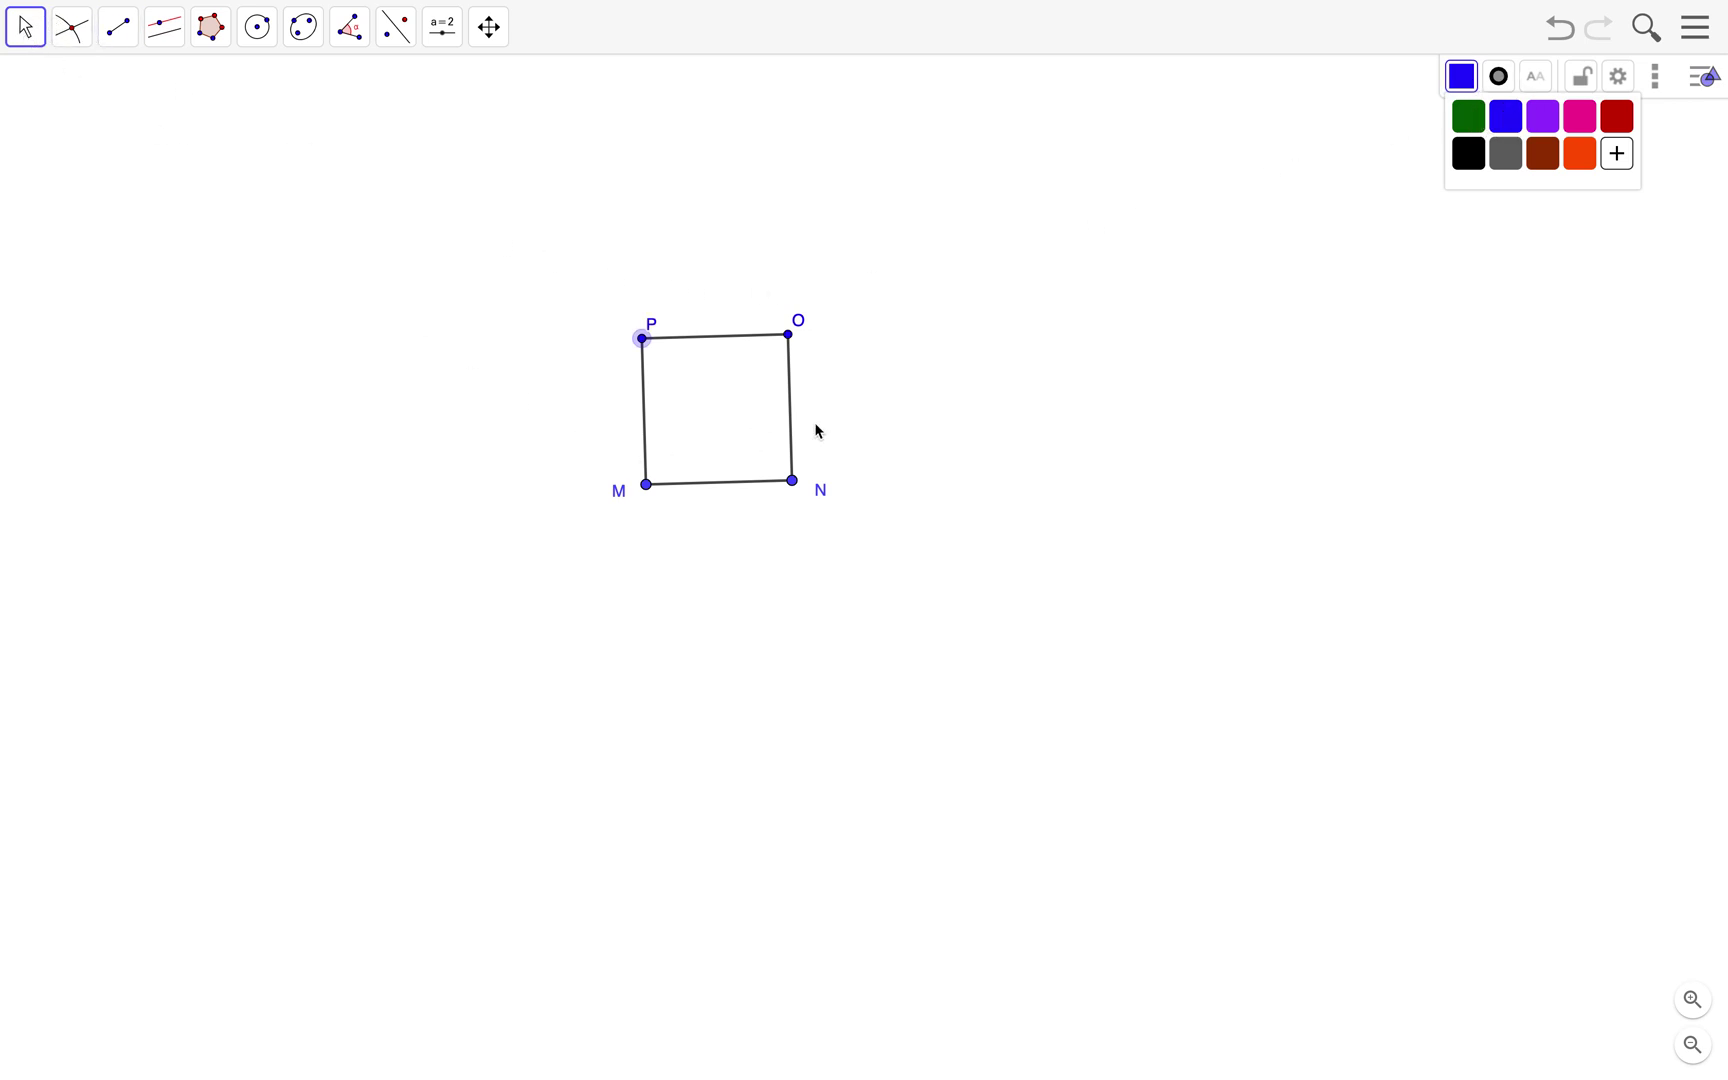
Enlarge the square from vertex N, then rotate and shrink it from vertex M.
click(948, 471)
drag(801, 499, 858, 497)
drag(647, 486, 668, 635)
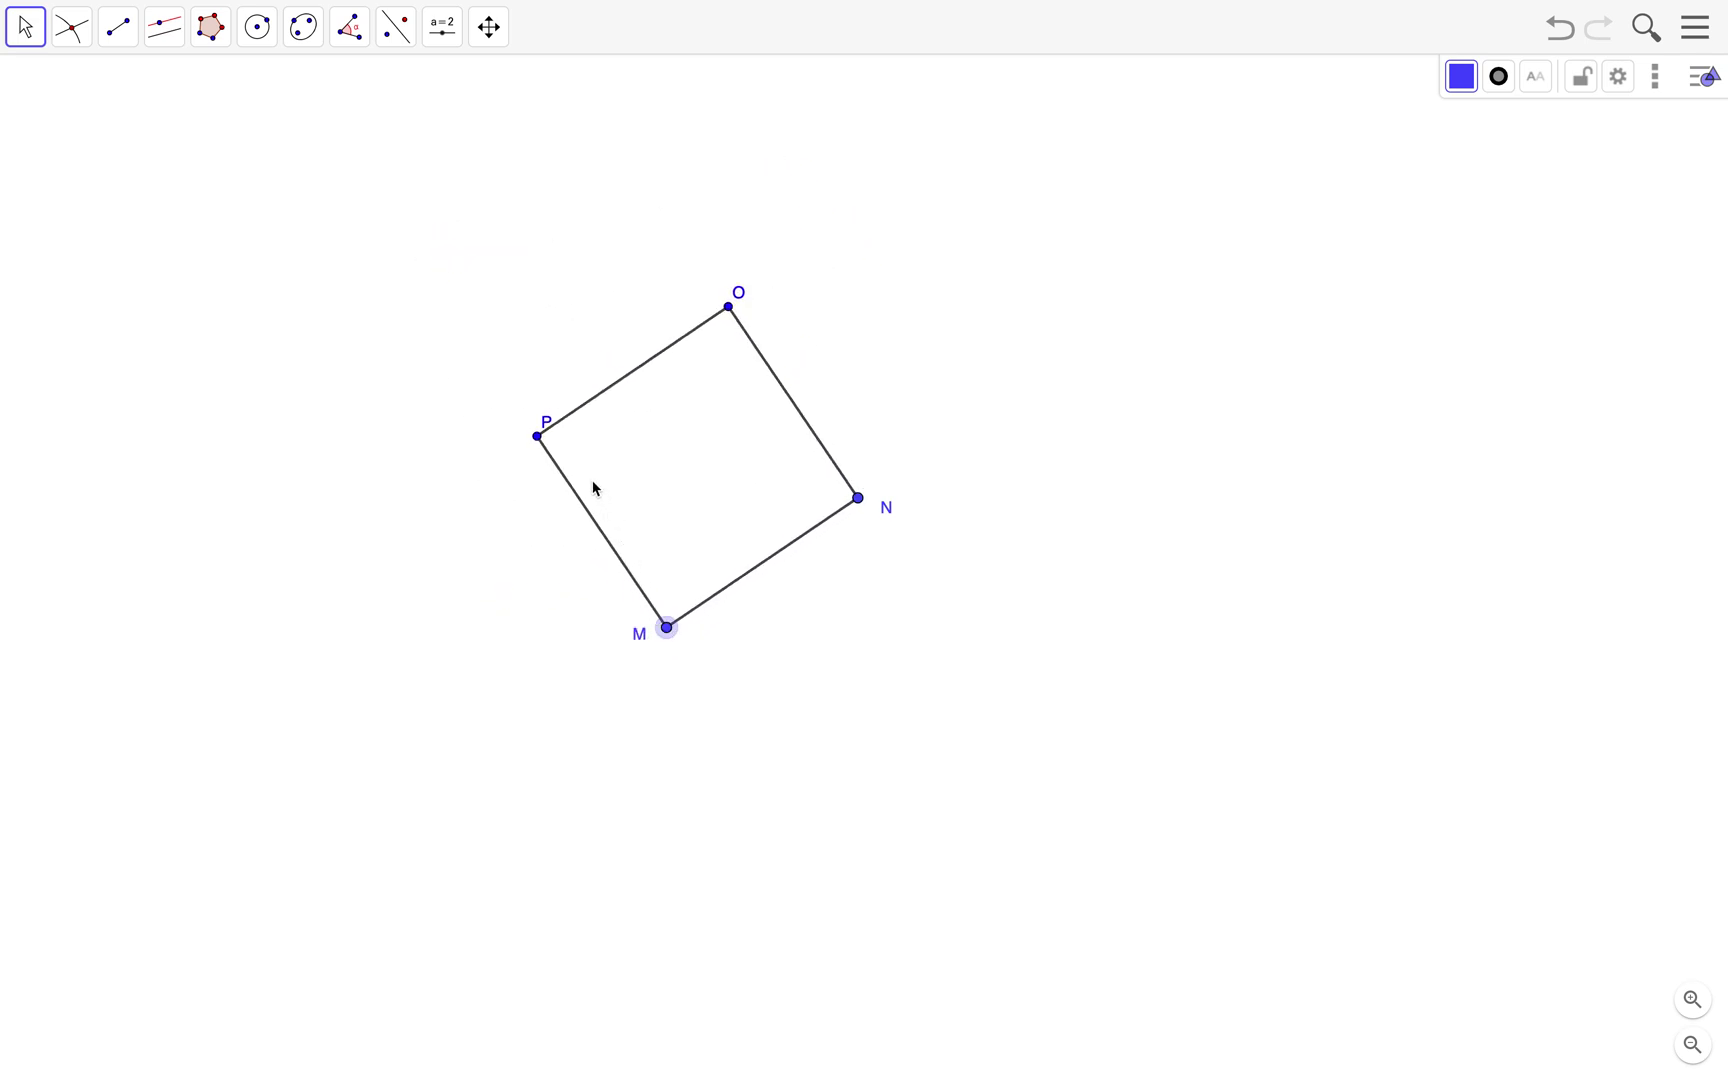
Drag vertices M and N to enlarge, rotate, then straighten square MNOP upright.
drag(536, 470, 530, 485)
click(735, 305)
drag(857, 500, 896, 606)
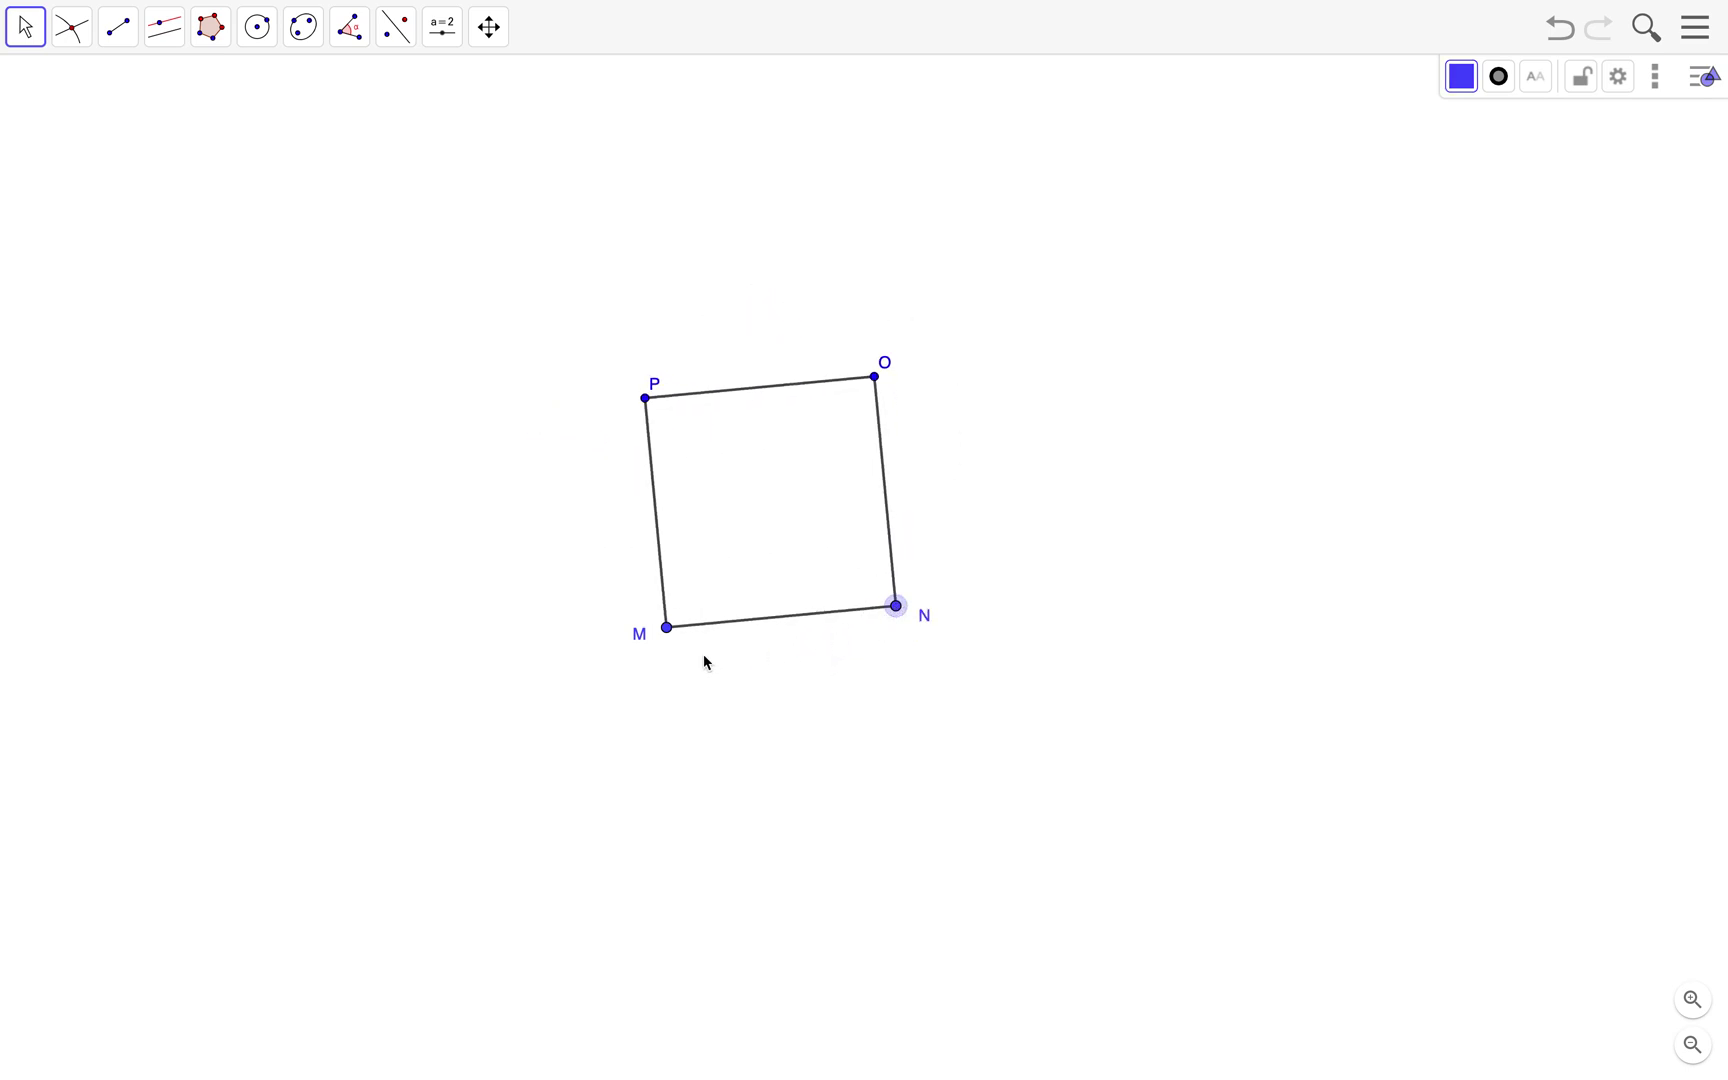
mouse_move(667, 628)
mouse_down()
mouse_move(826, 610)
mouse_move(667, 621)
mouse_move(665, 605)
mouse_up()
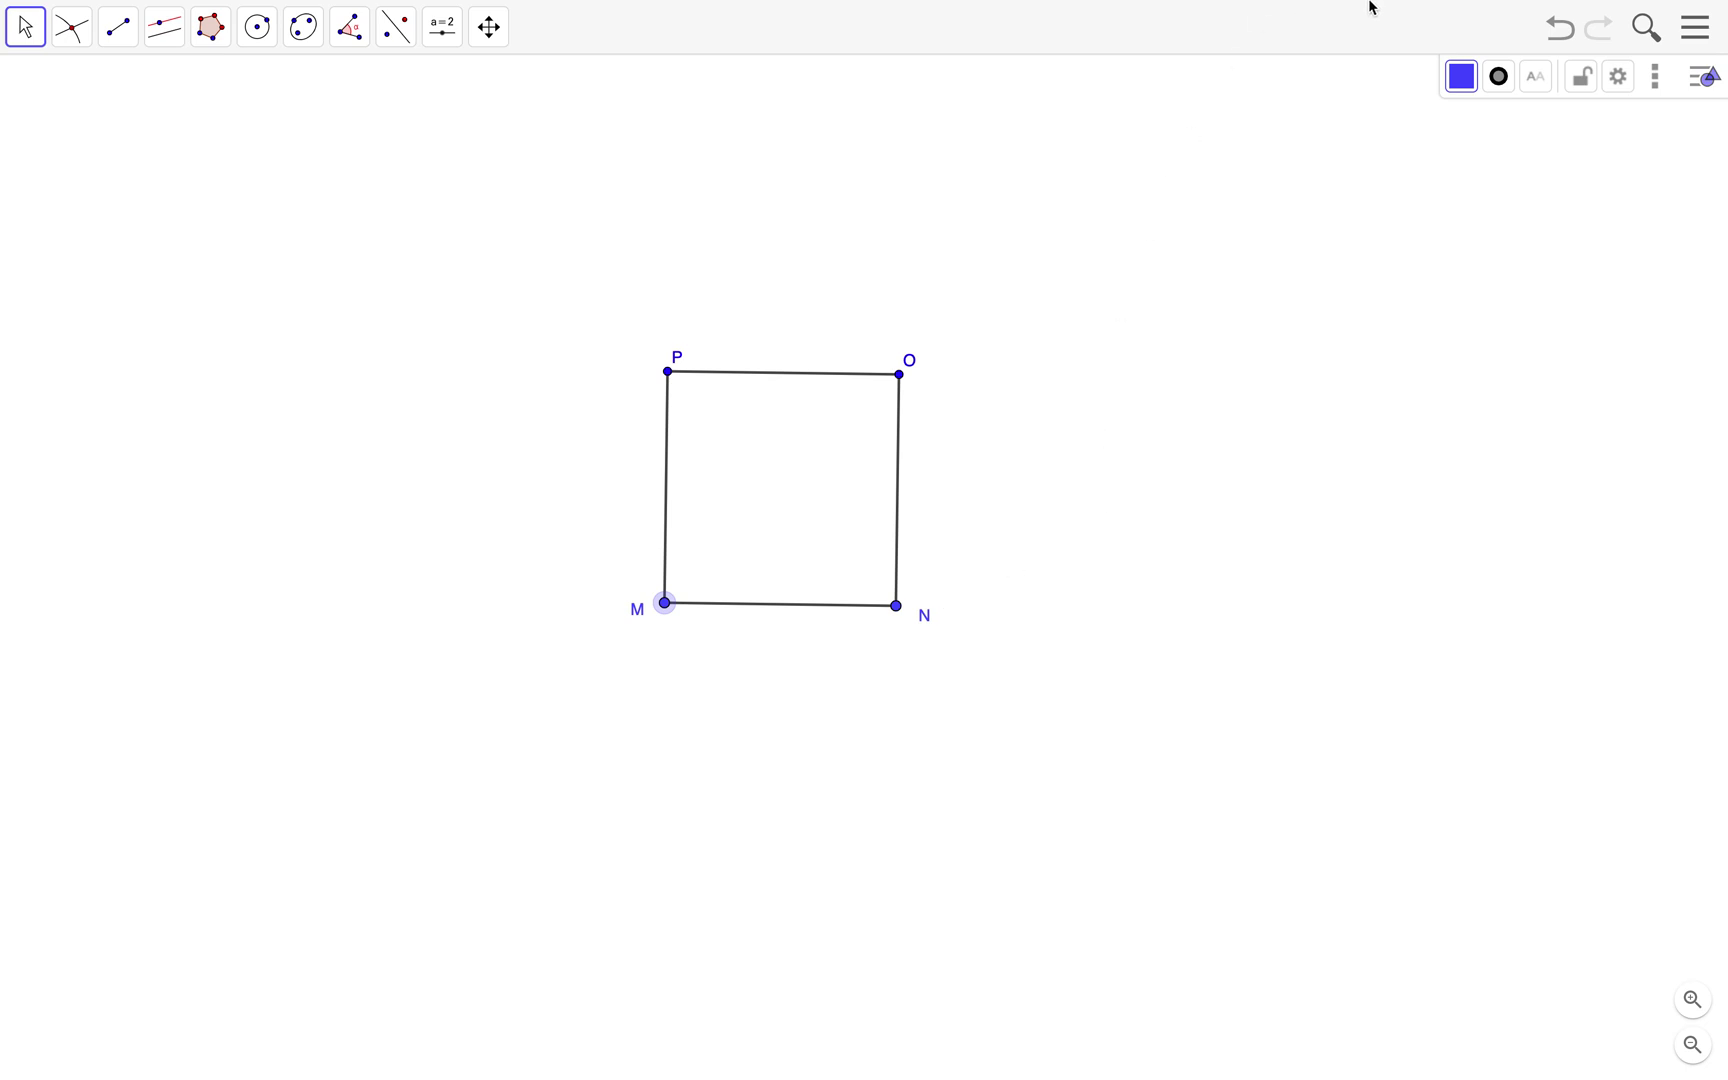
mouse_move(1338, 4)
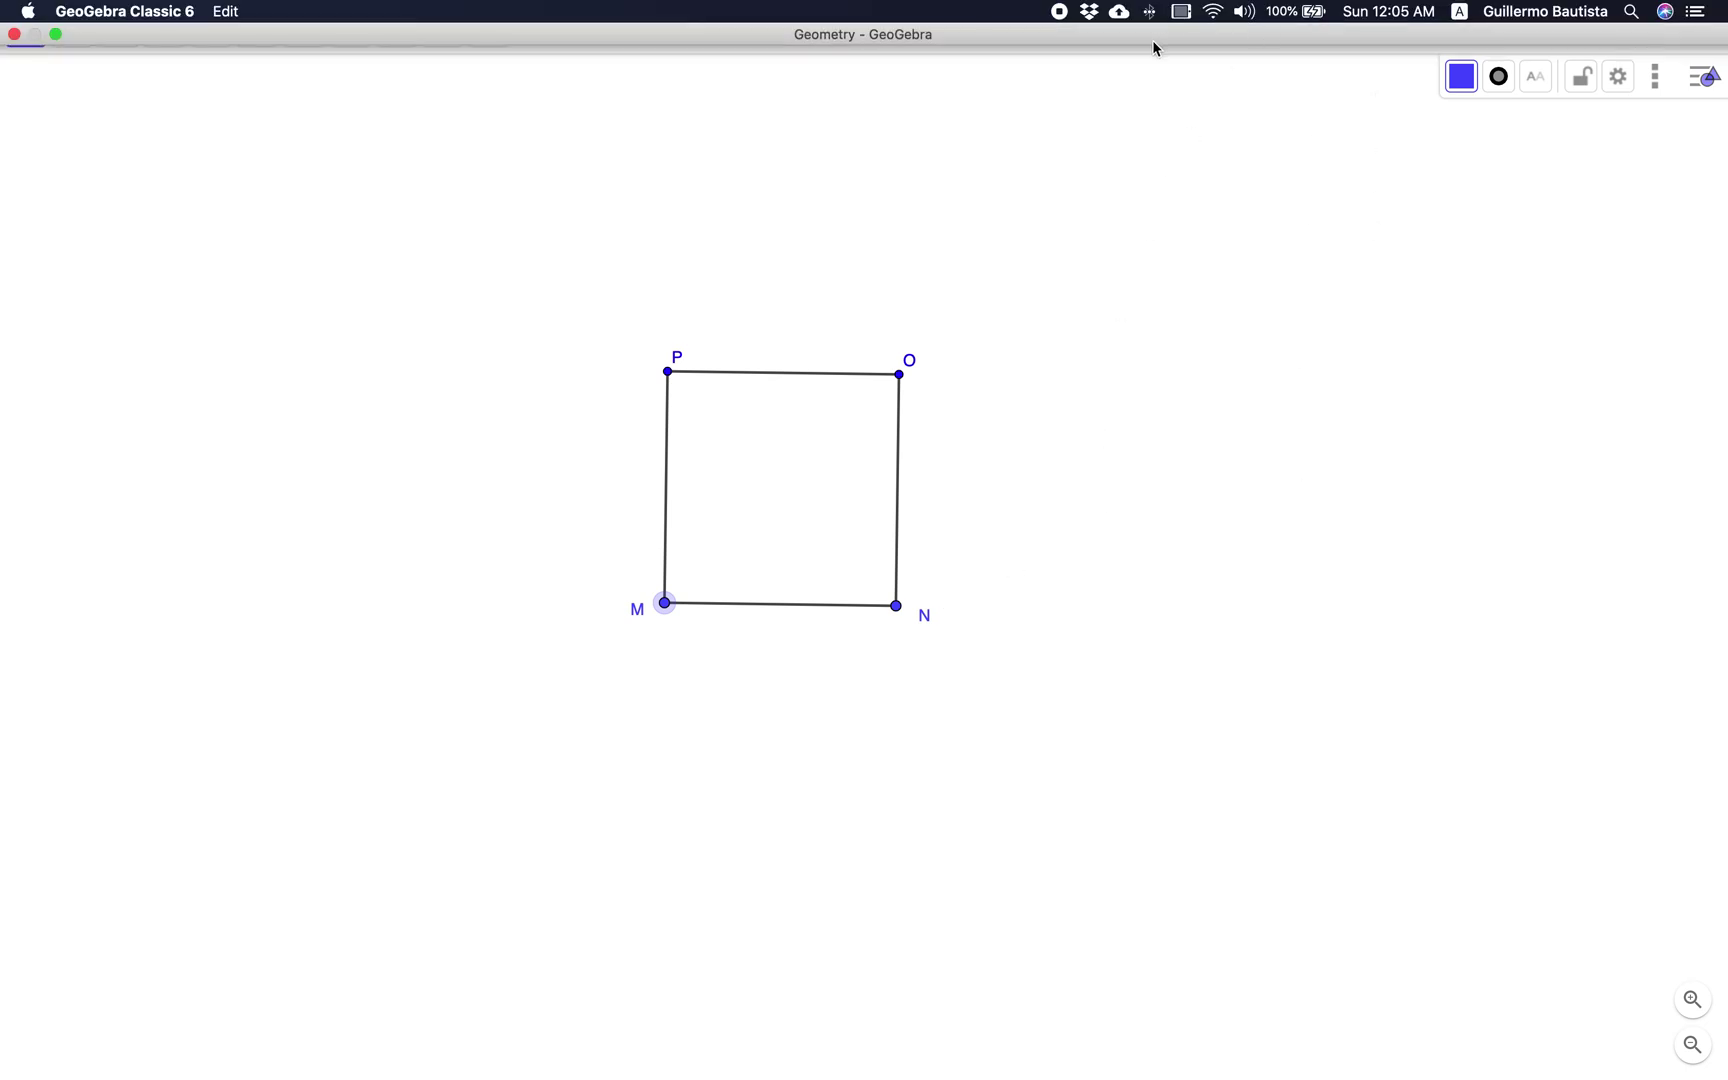